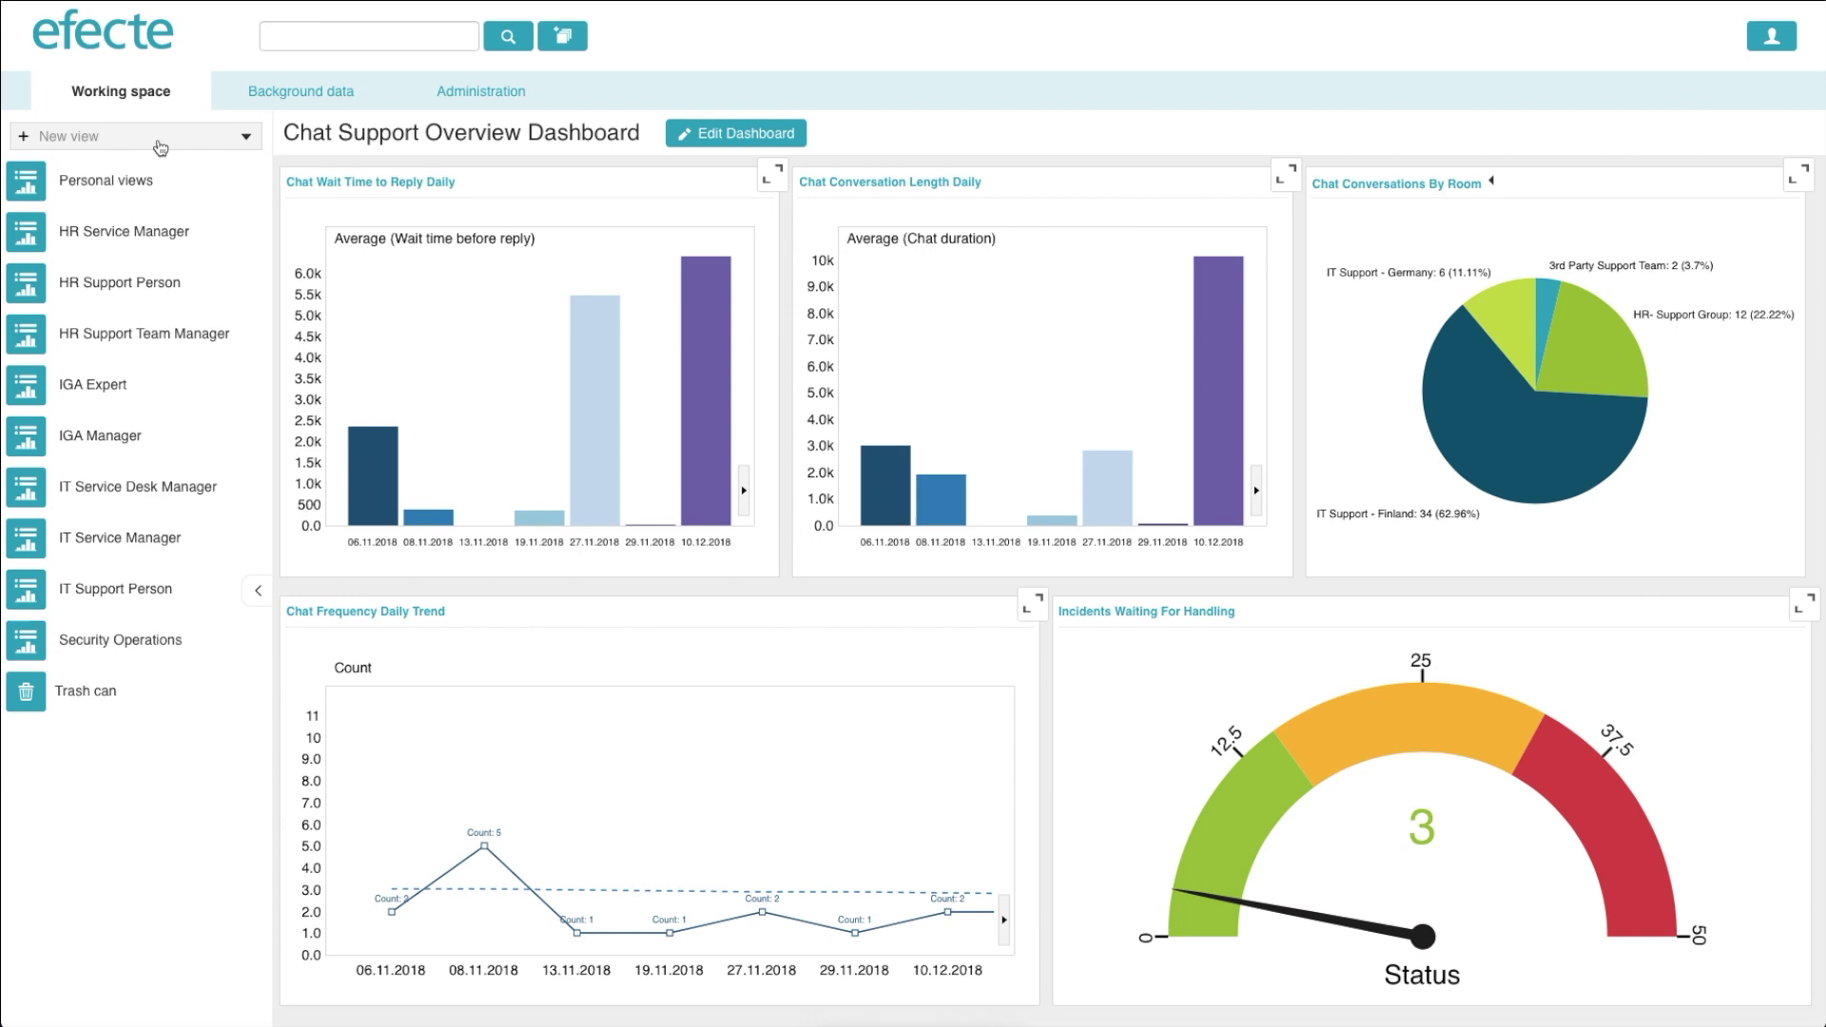
# - Create a new view of IT Processes Incident records by searching 'inci'
pyautogui.click(158, 136)
pyautogui.write('inci')
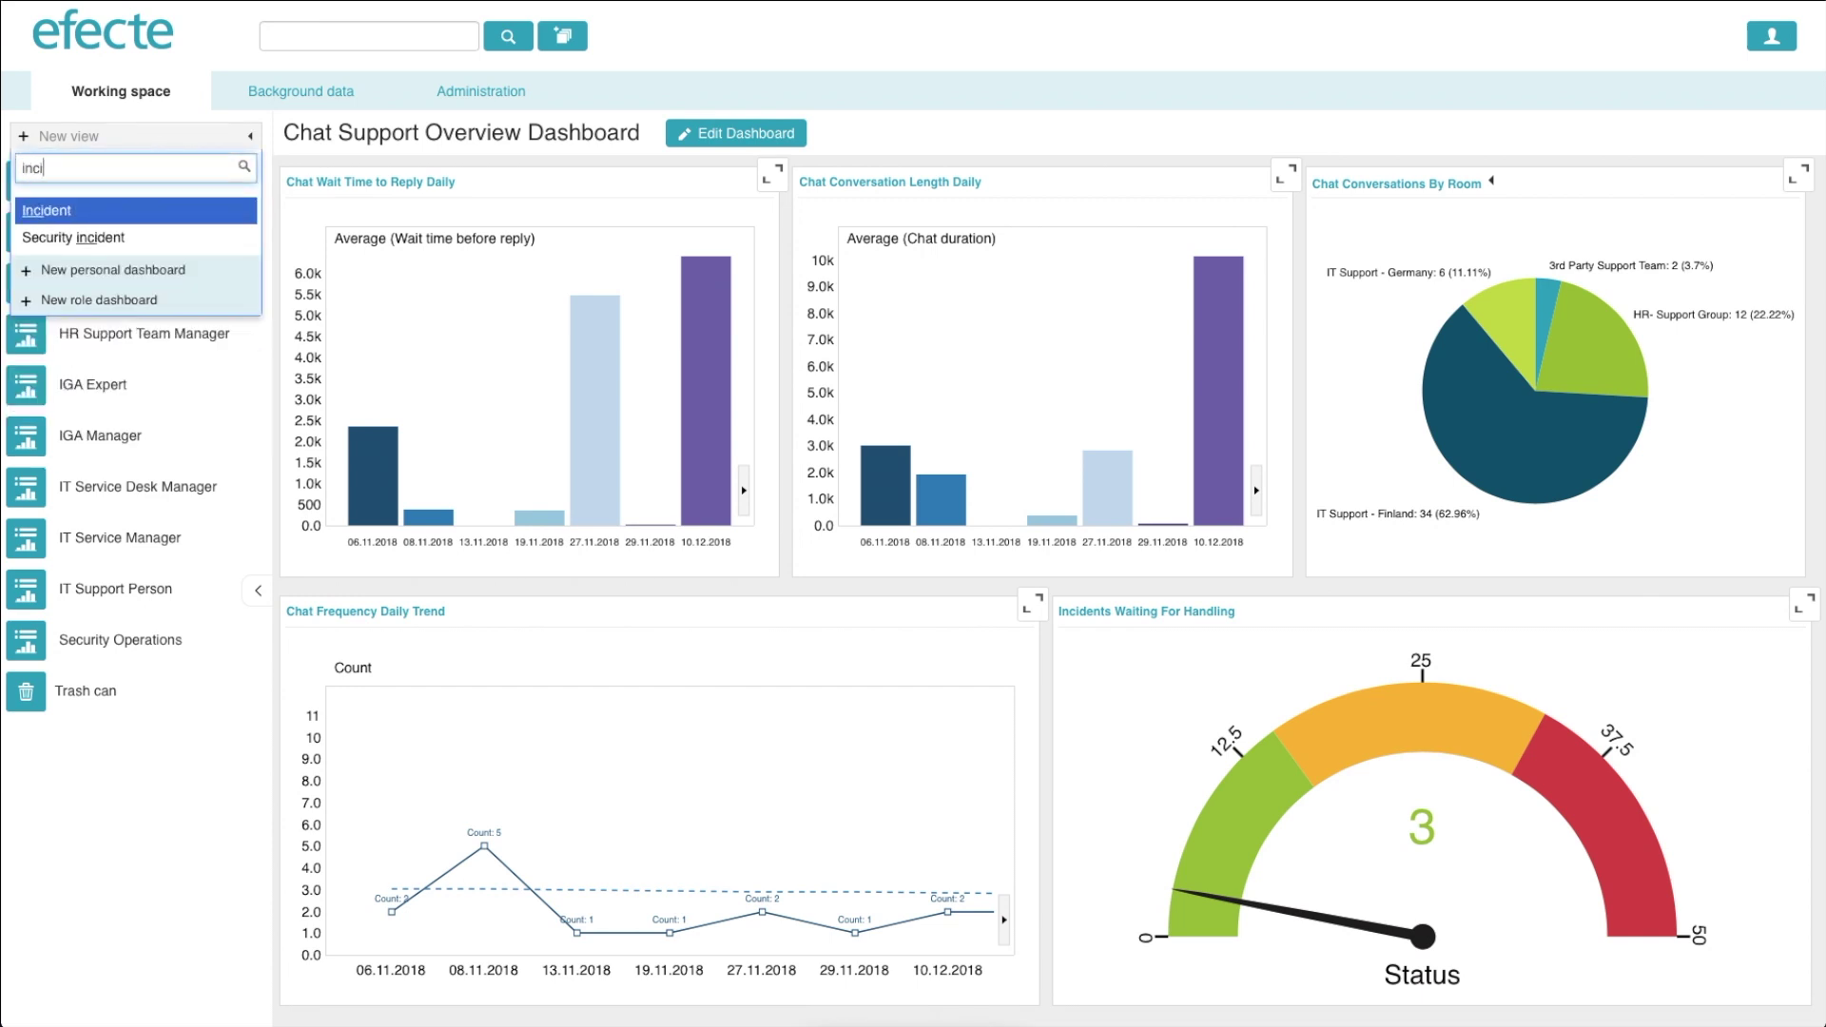
pyautogui.click(152, 208)
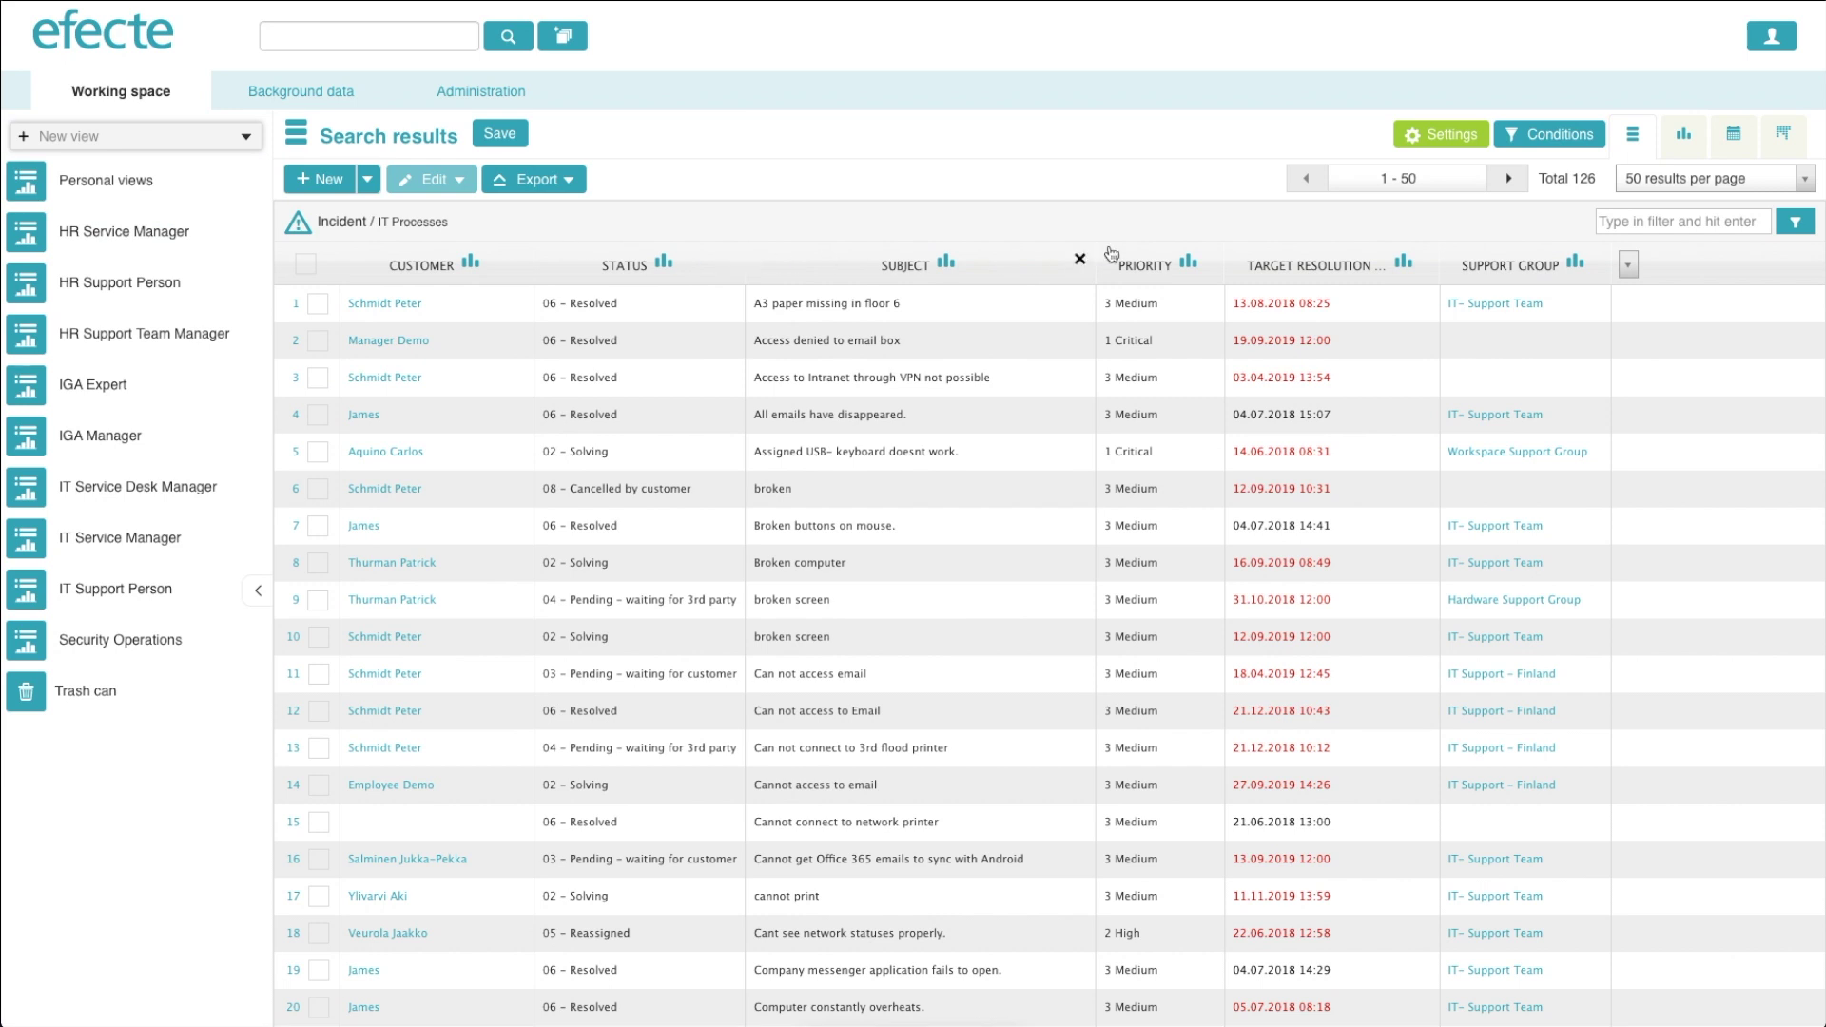
# - Show incidents as a Kanban board: Status lanes, Incident ID as card ID, Subject as description
pyautogui.click(1779, 145)
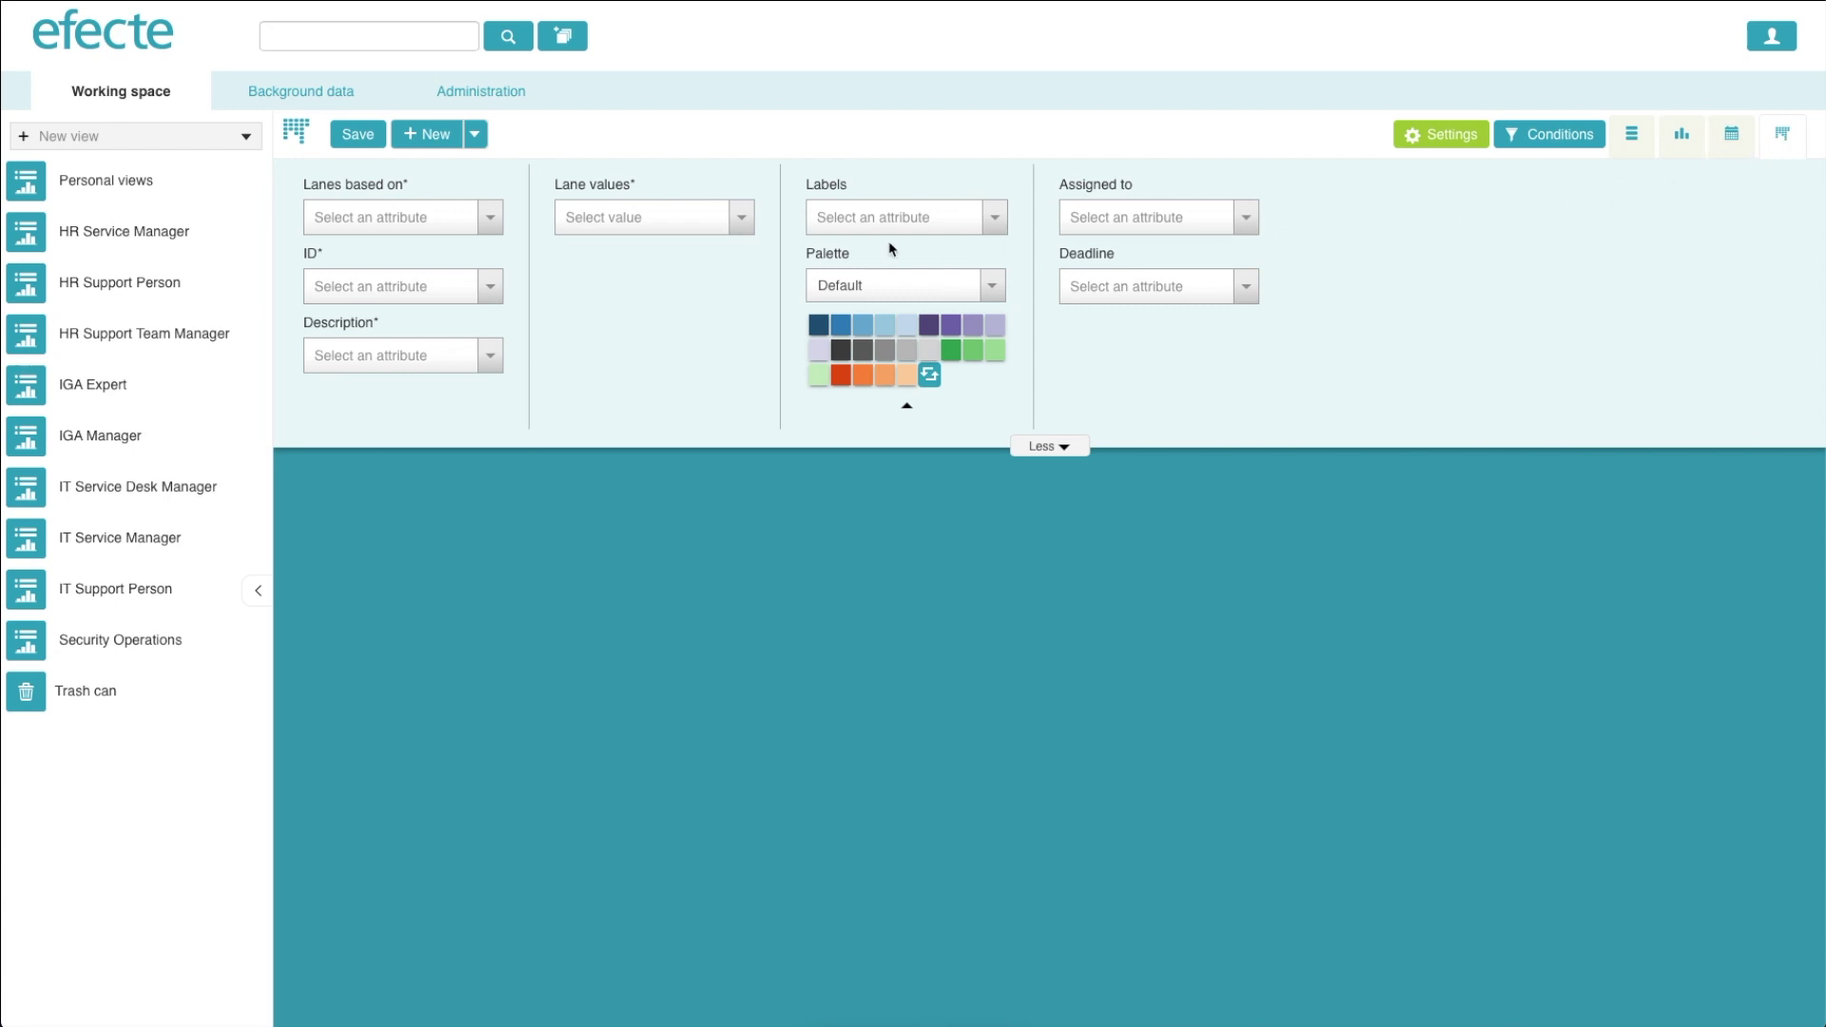
pyautogui.click(480, 230)
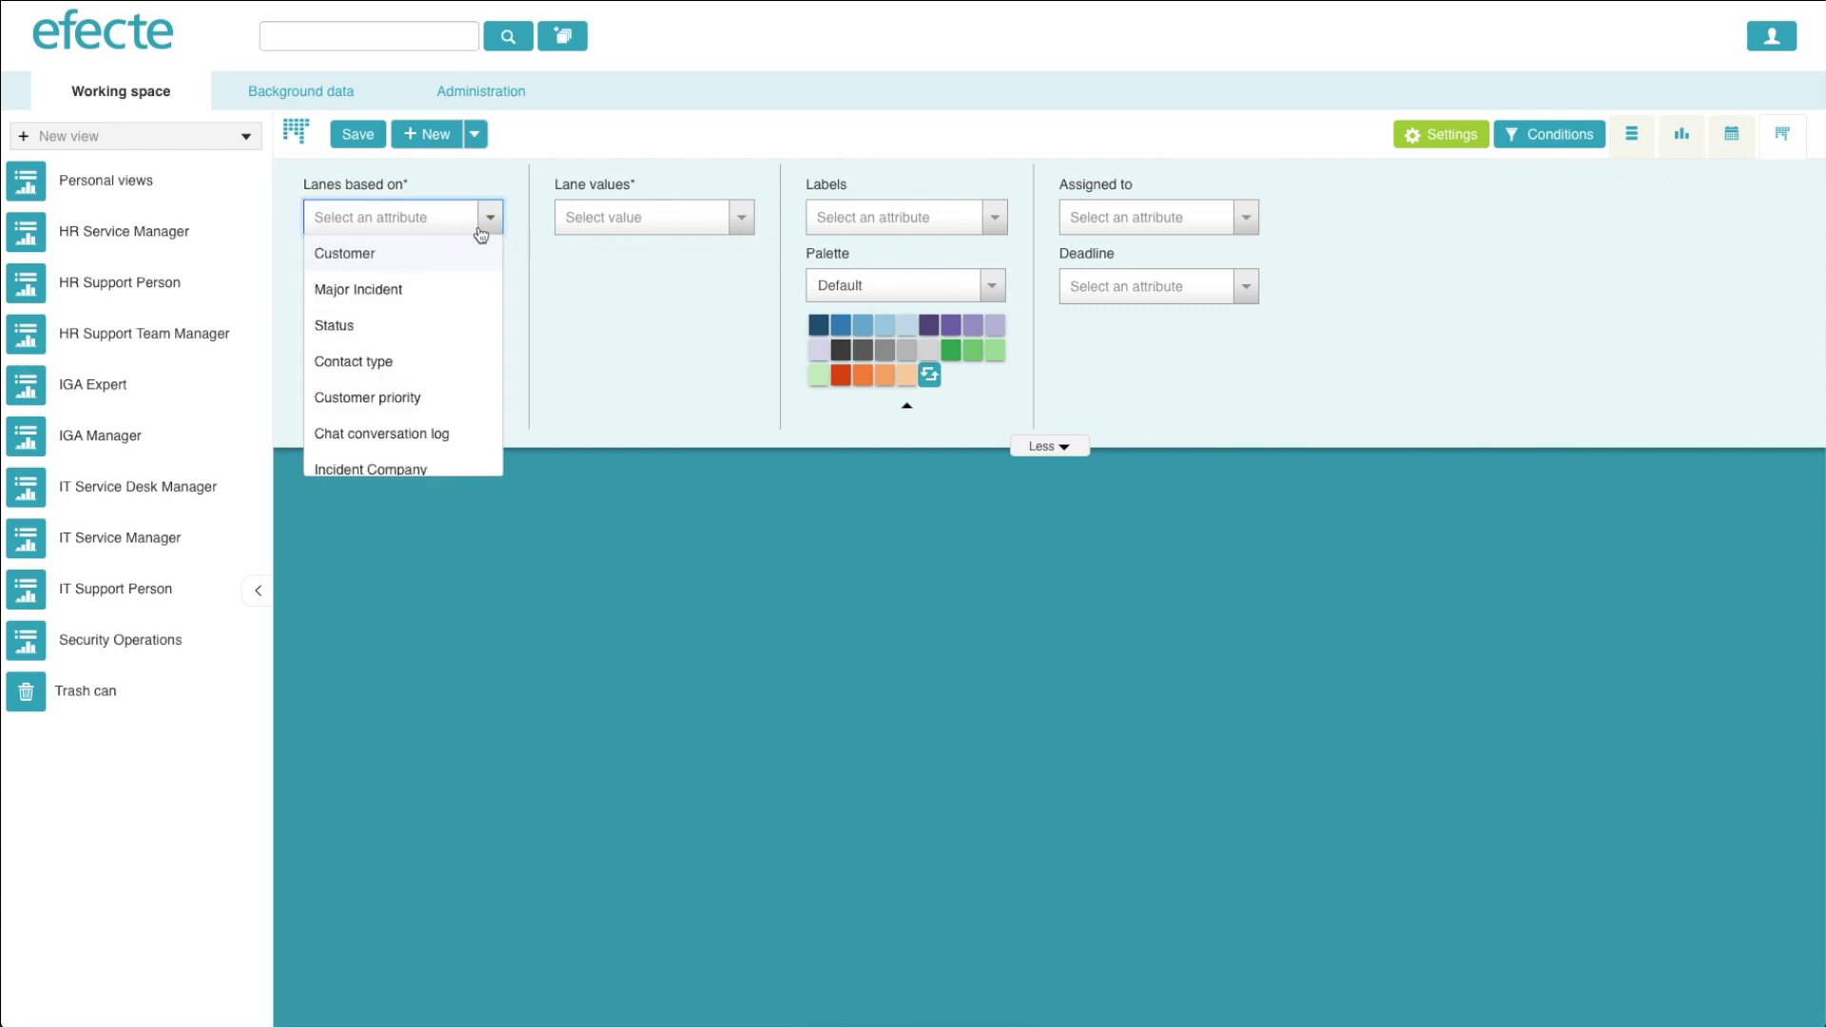
pyautogui.click(430, 330)
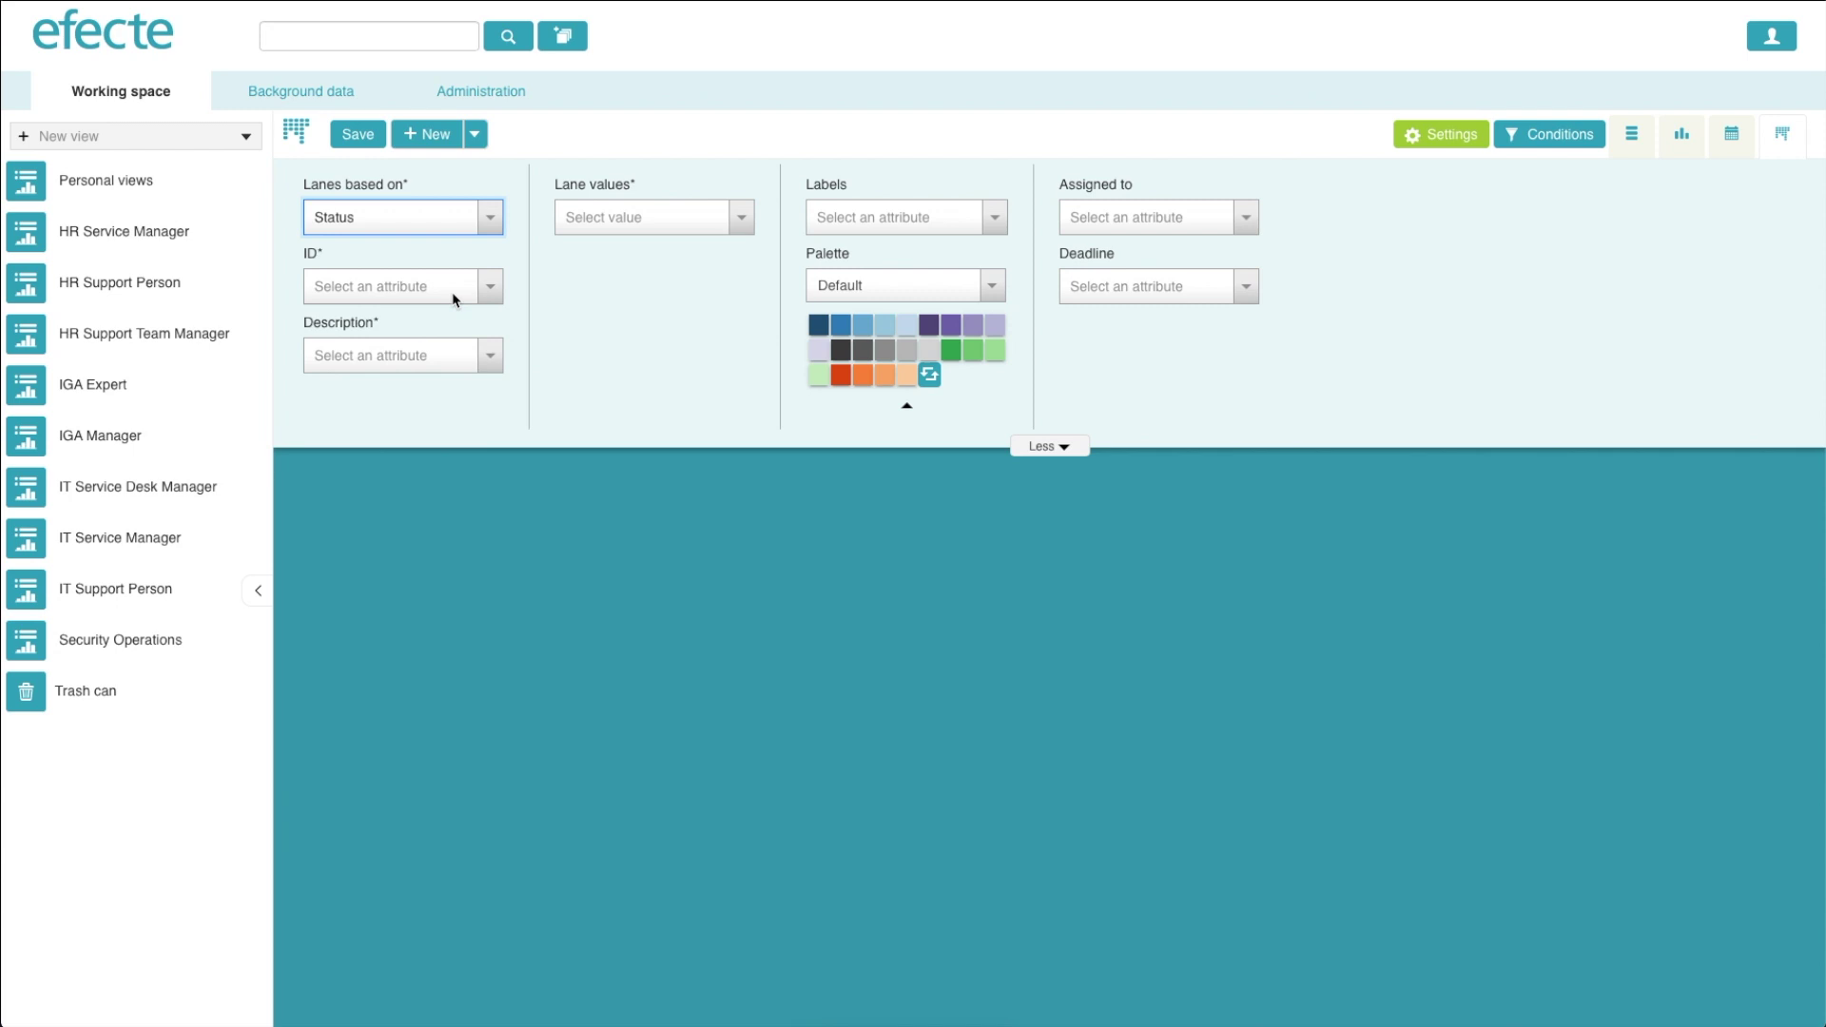
pyautogui.click(454, 298)
pyautogui.click(446, 324)
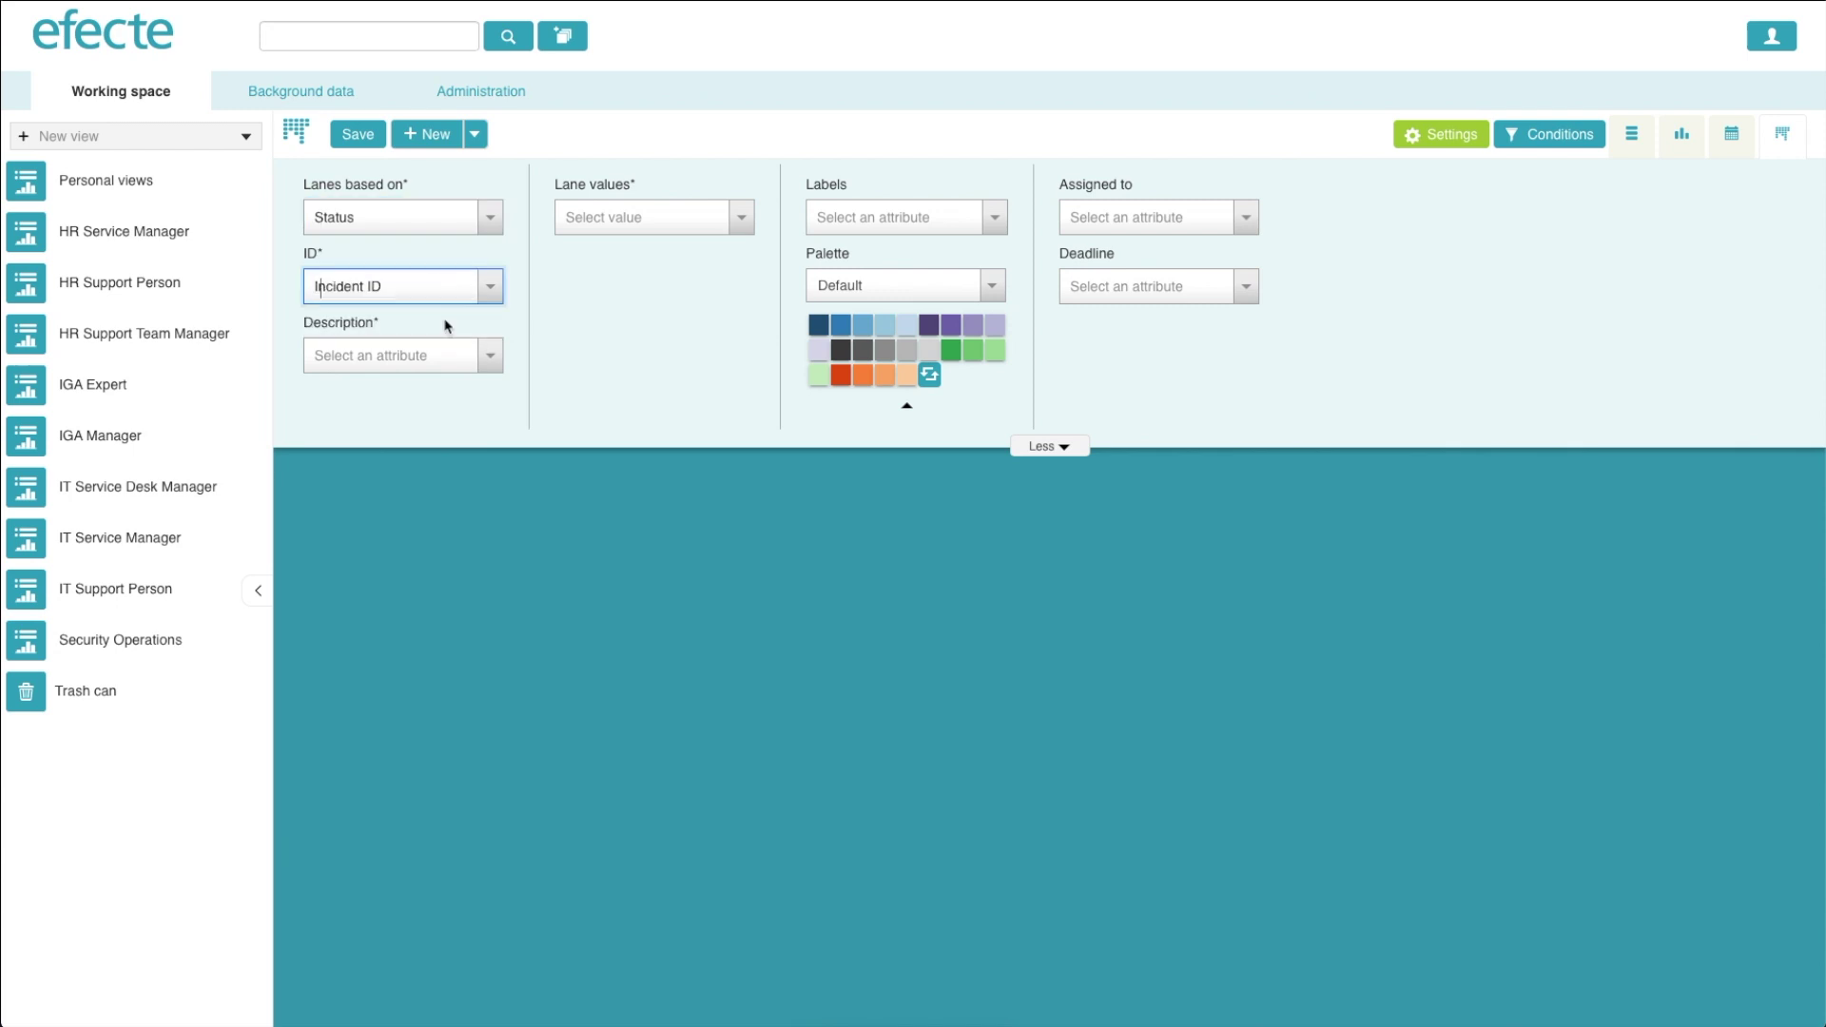
pyautogui.click(465, 367)
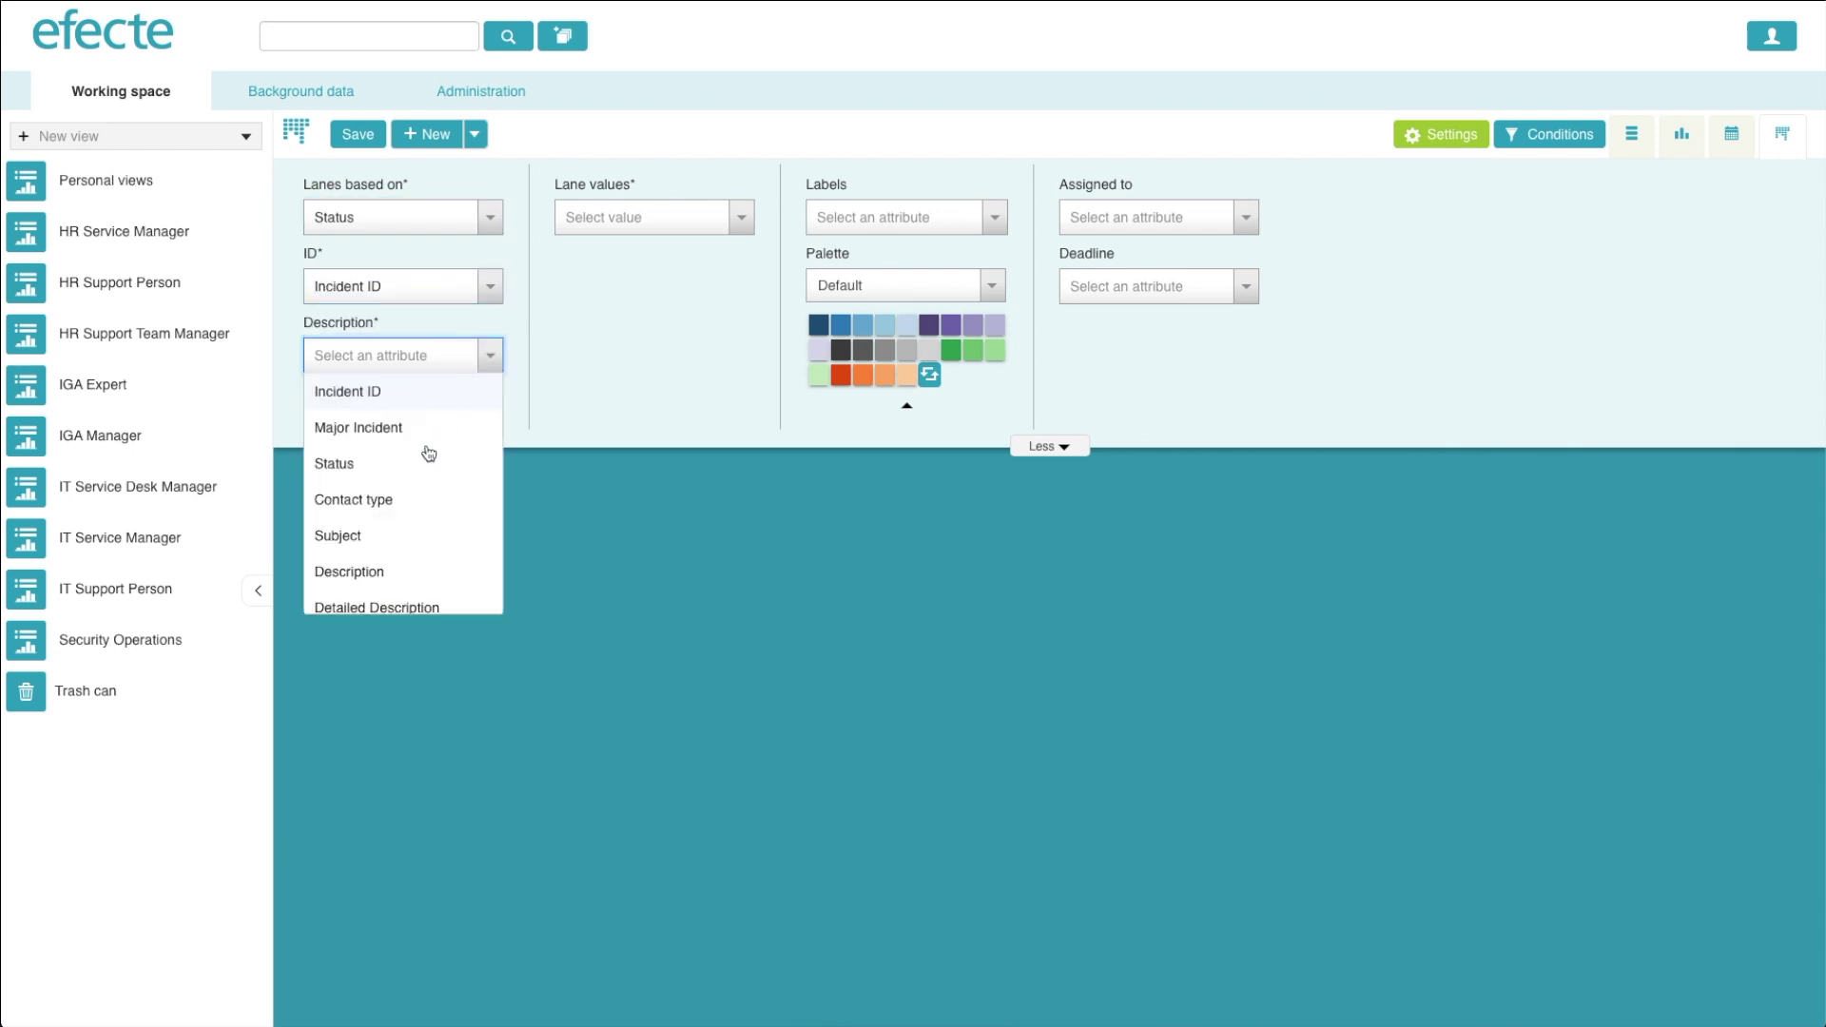
pyautogui.click(370, 536)
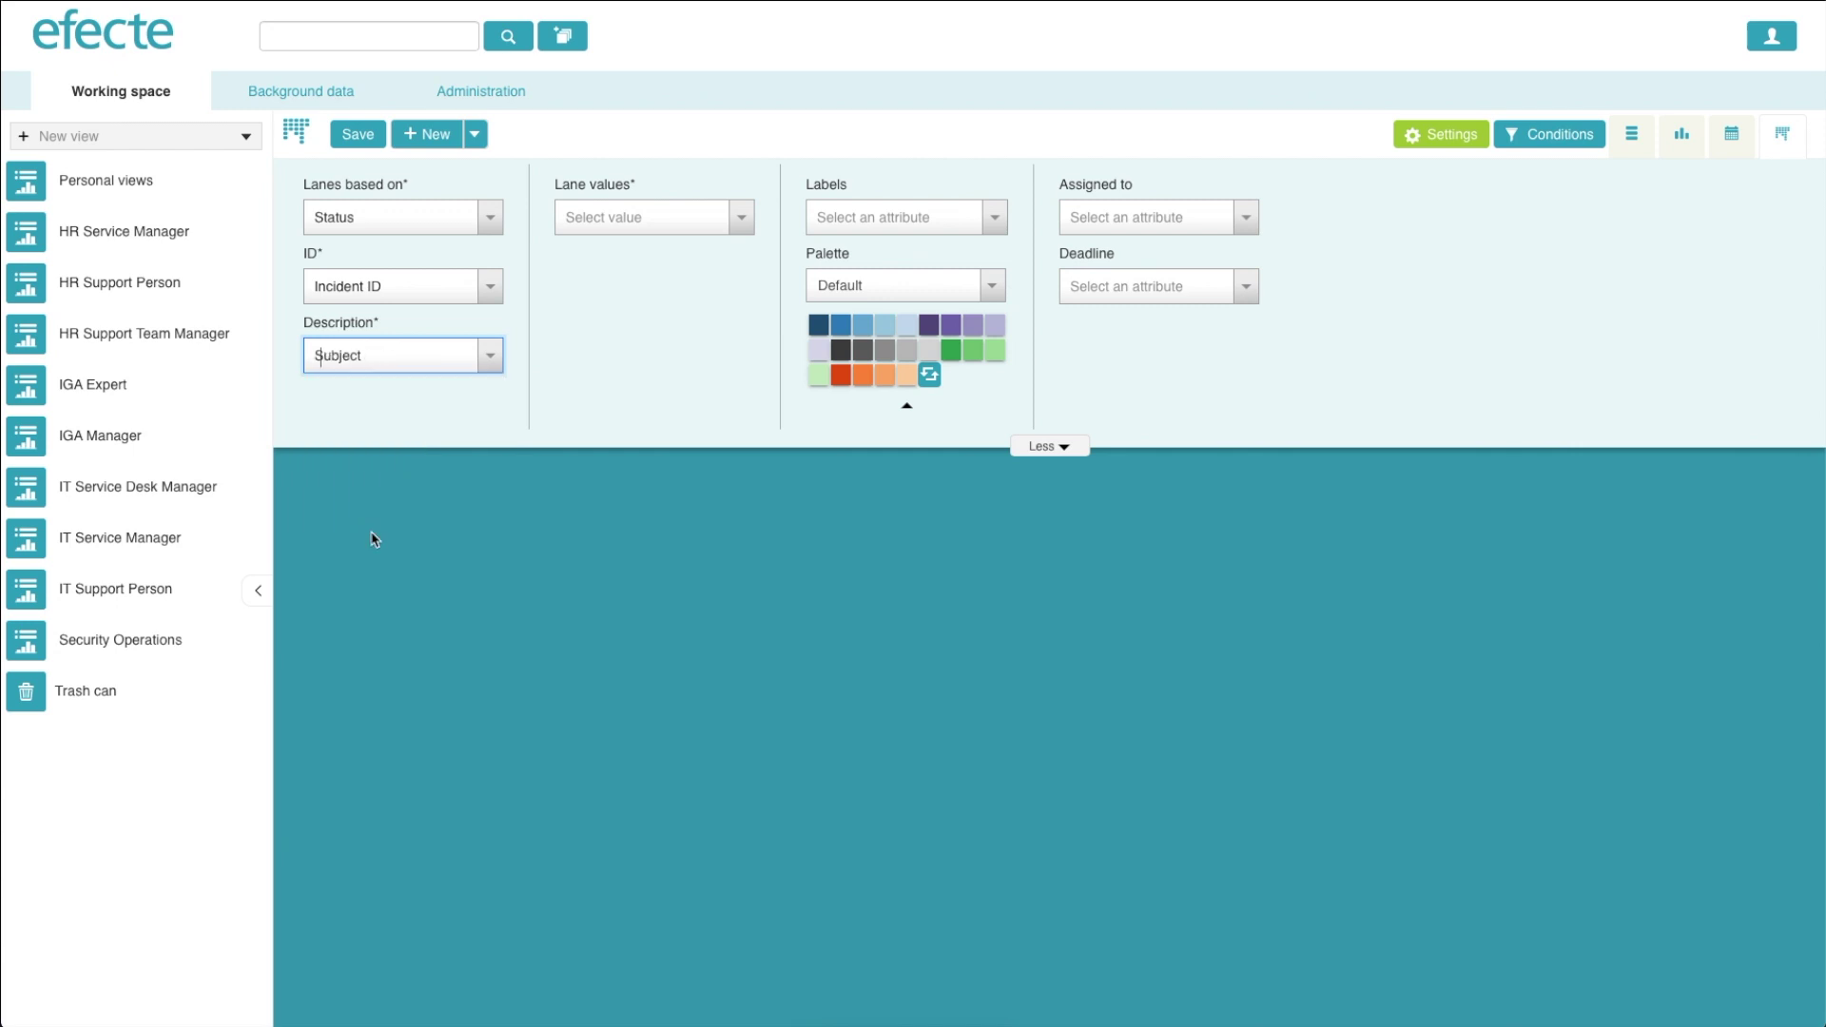
# - Add lanes for 01 - Untouched, 02 - Solving and 03 - Pending statuses
pyautogui.click(692, 218)
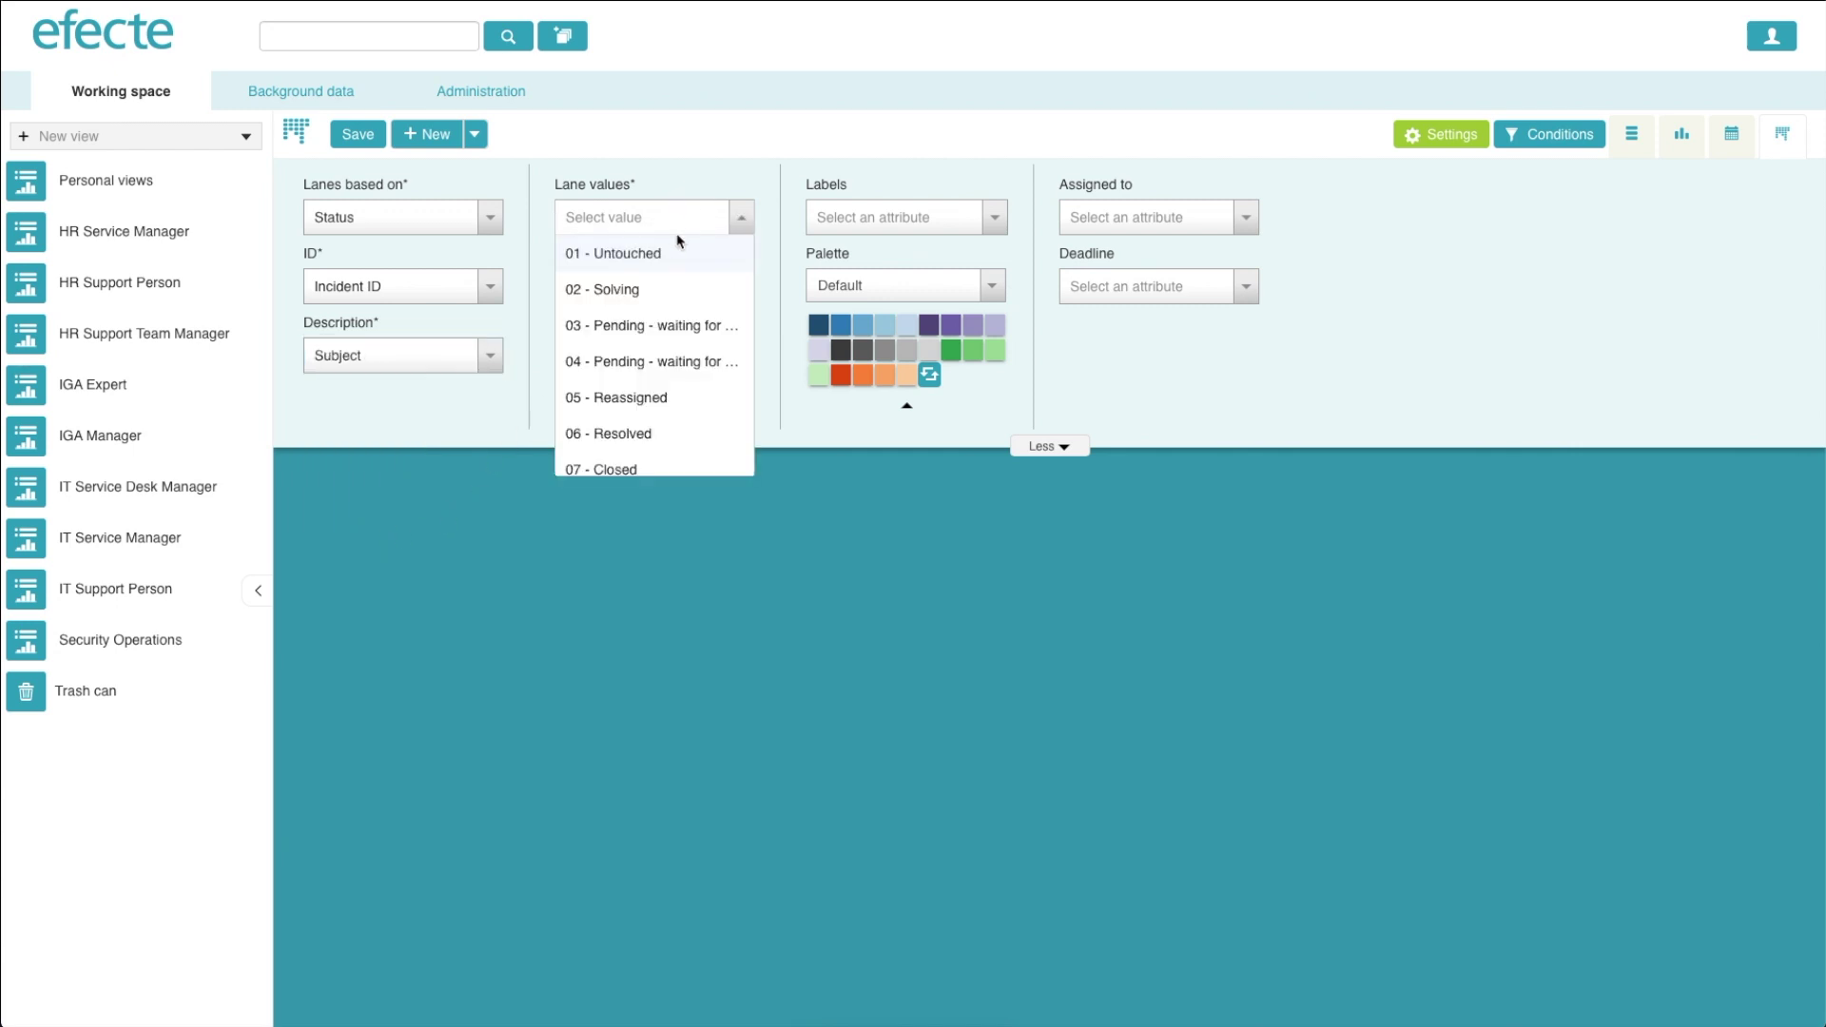
pyautogui.click(669, 255)
pyautogui.click(684, 222)
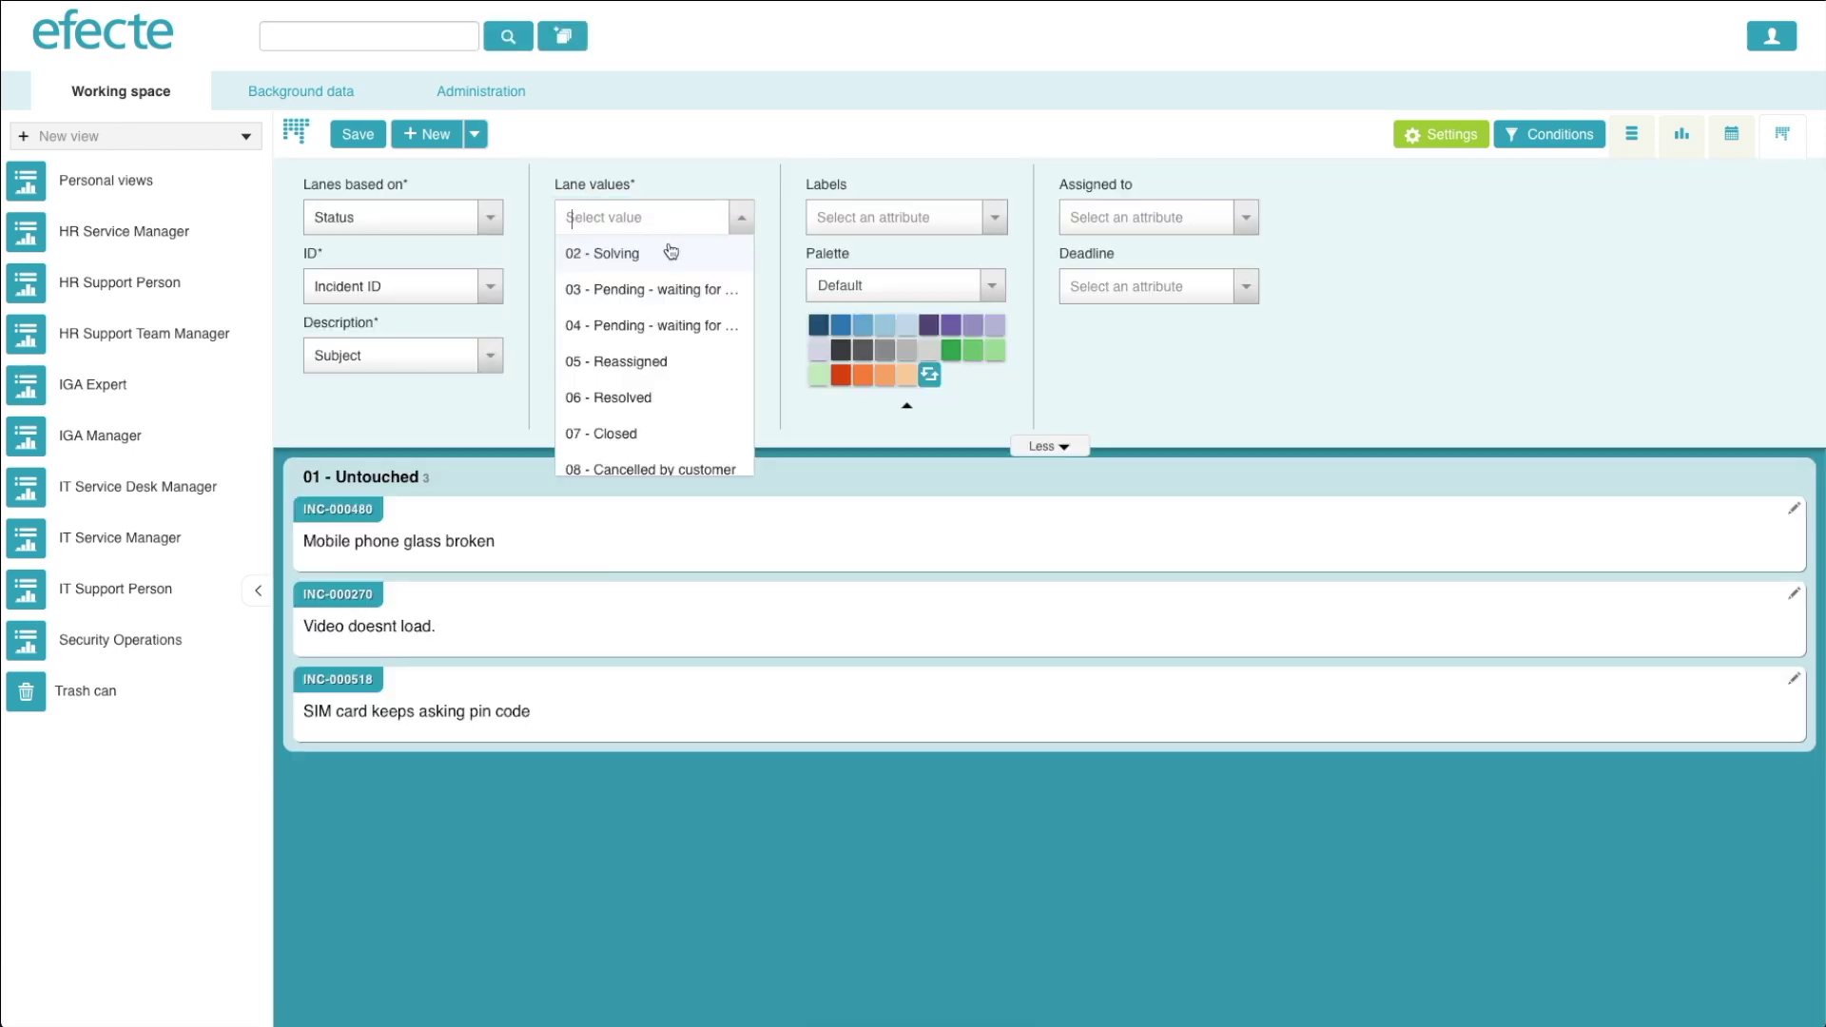
pyautogui.click(666, 249)
pyautogui.click(689, 224)
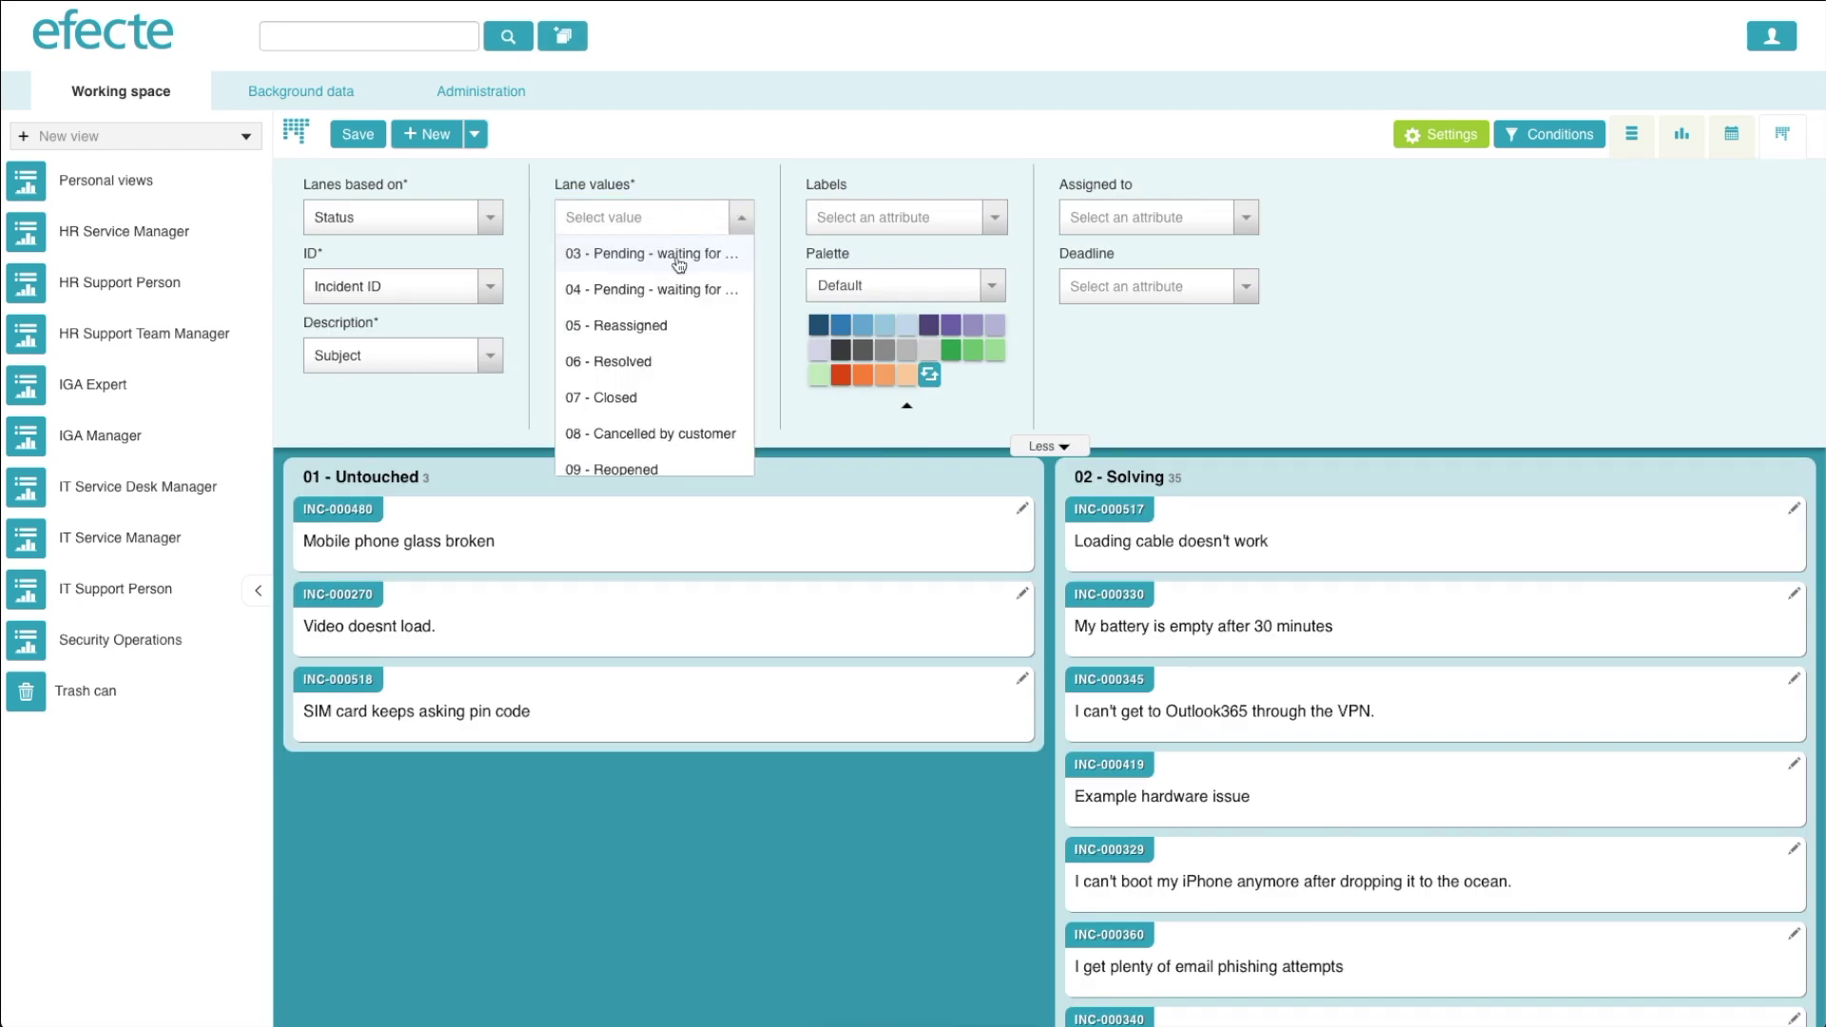
pyautogui.click(703, 253)
# - Add 05 - Reassigned, 06 - Resolved and 07 - Closed lanes, and remove the 03 - Pending lane
pyautogui.click(715, 222)
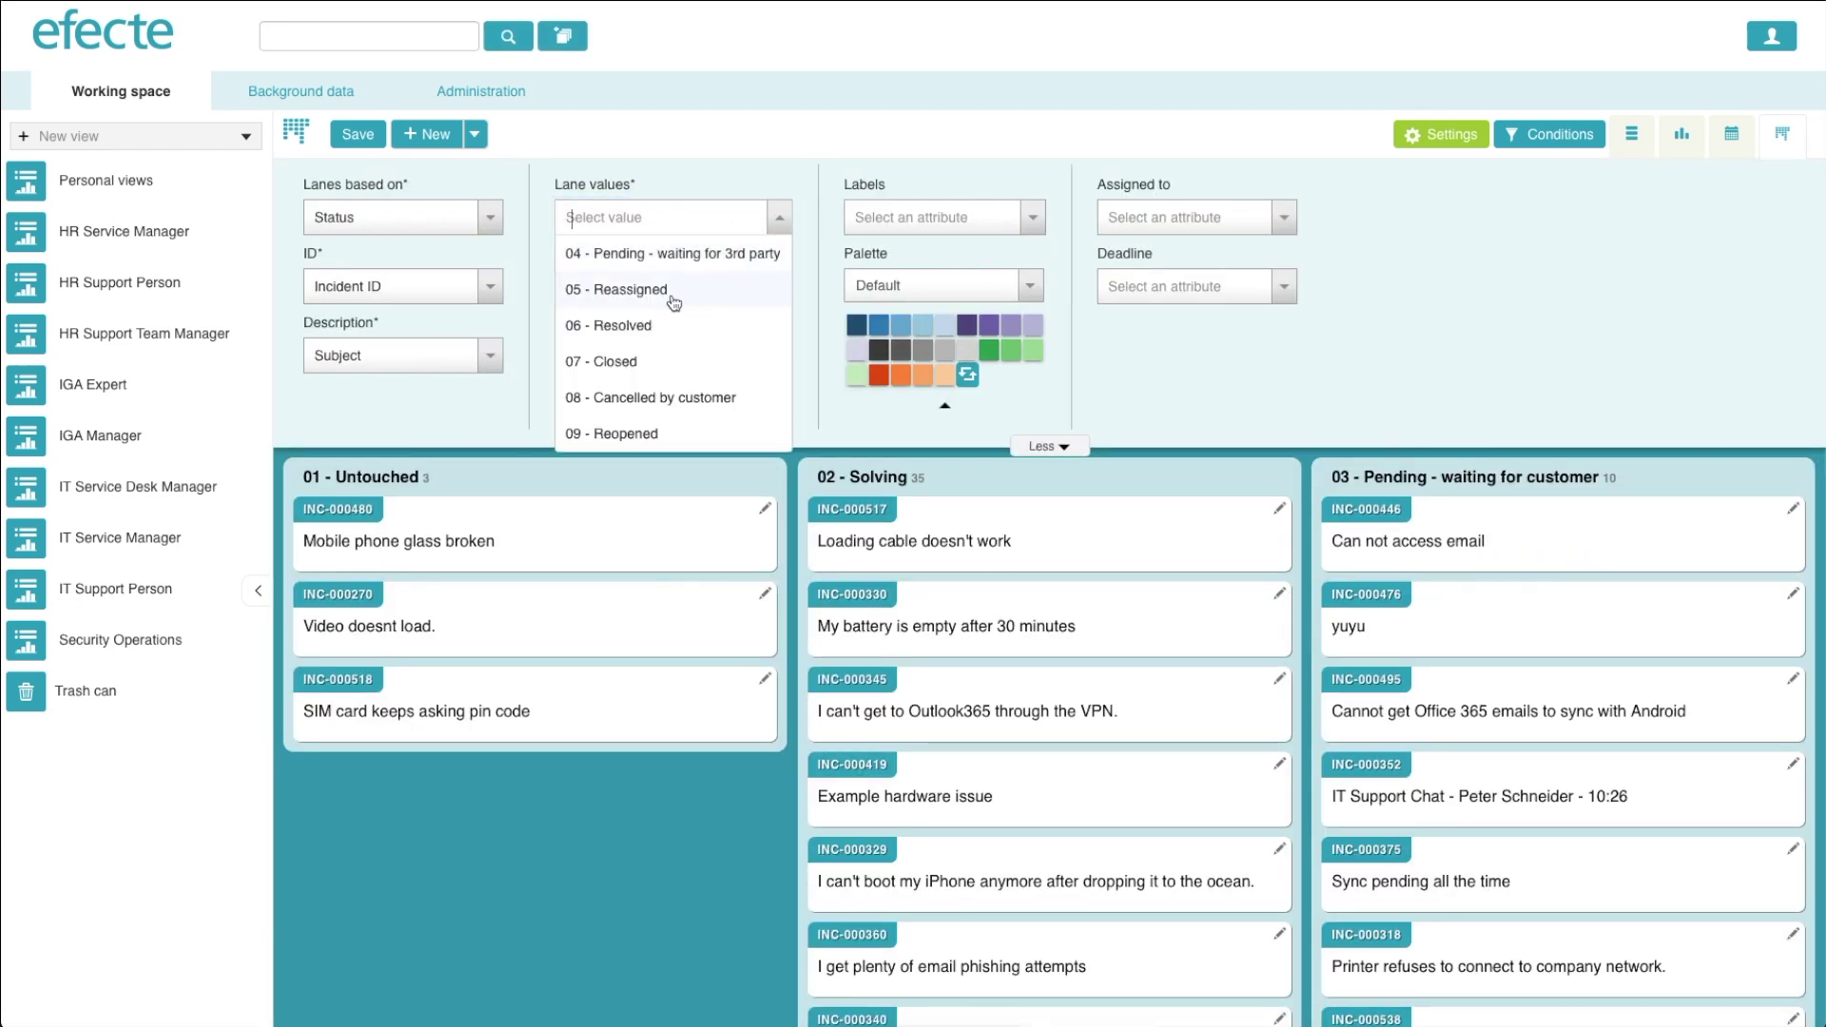
pyautogui.click(674, 295)
pyautogui.click(707, 228)
pyautogui.click(671, 289)
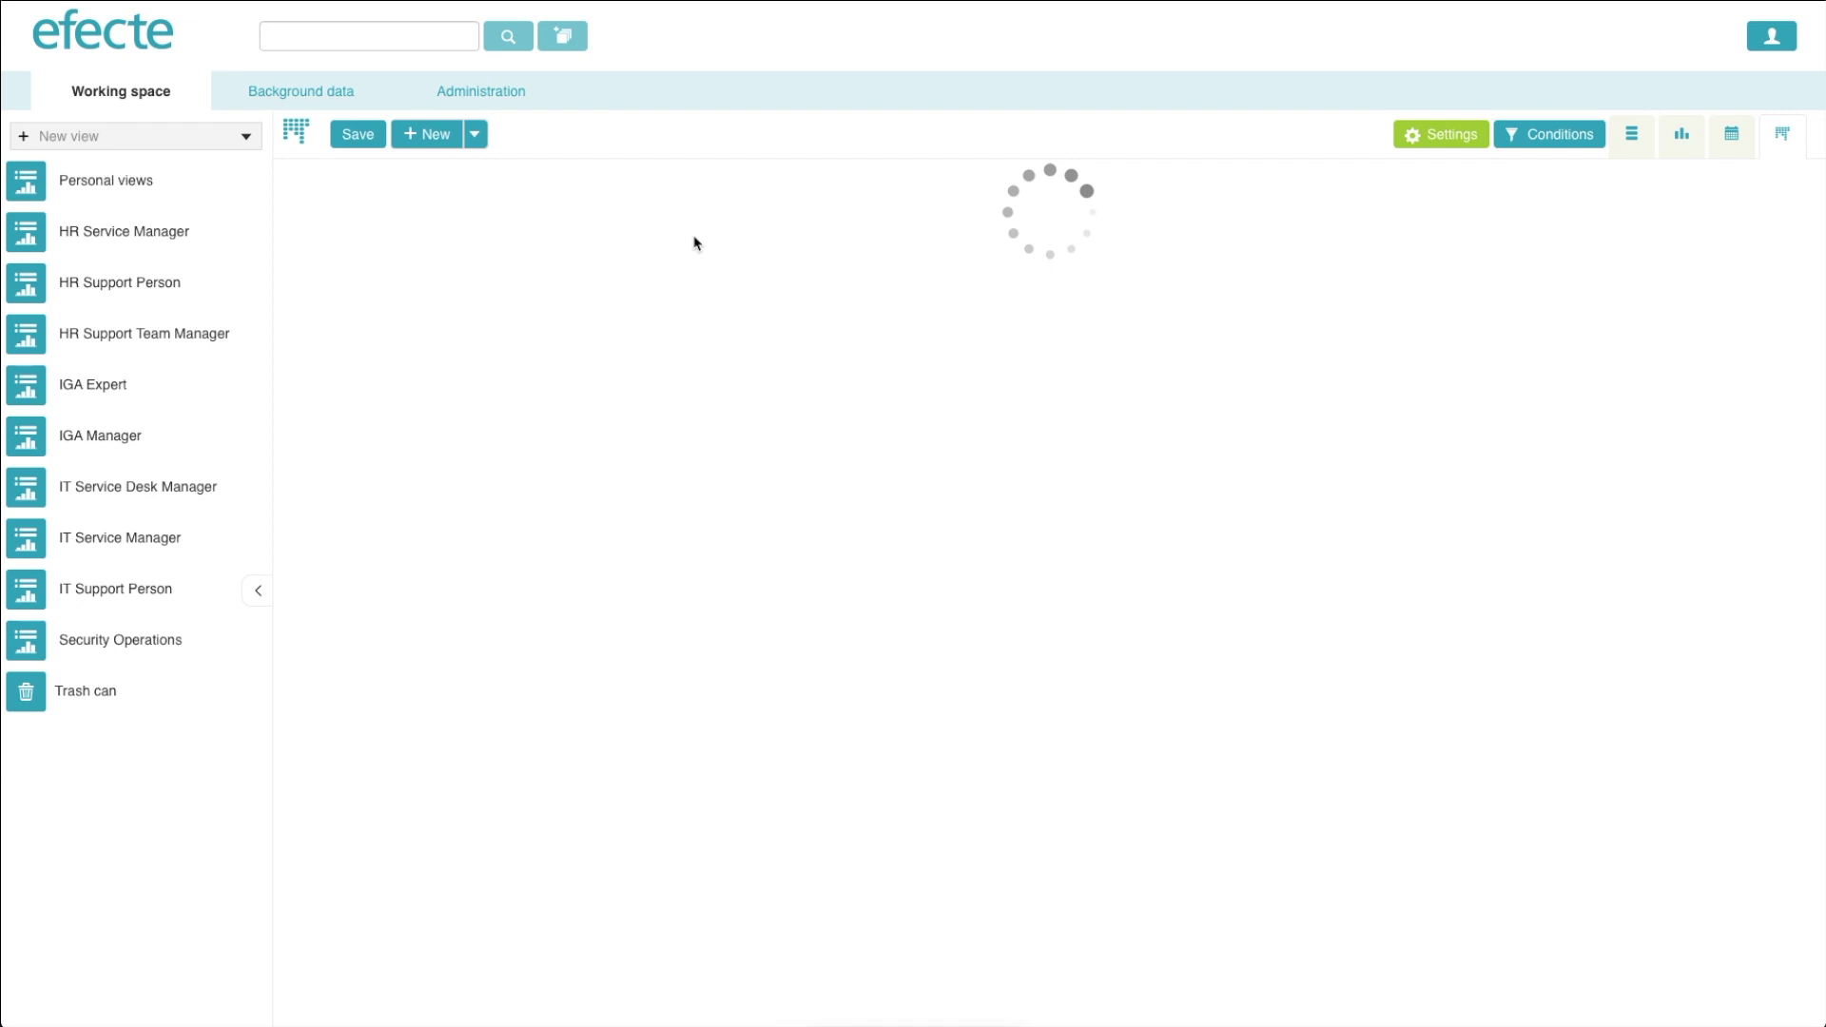
pyautogui.click(702, 229)
pyautogui.click(675, 290)
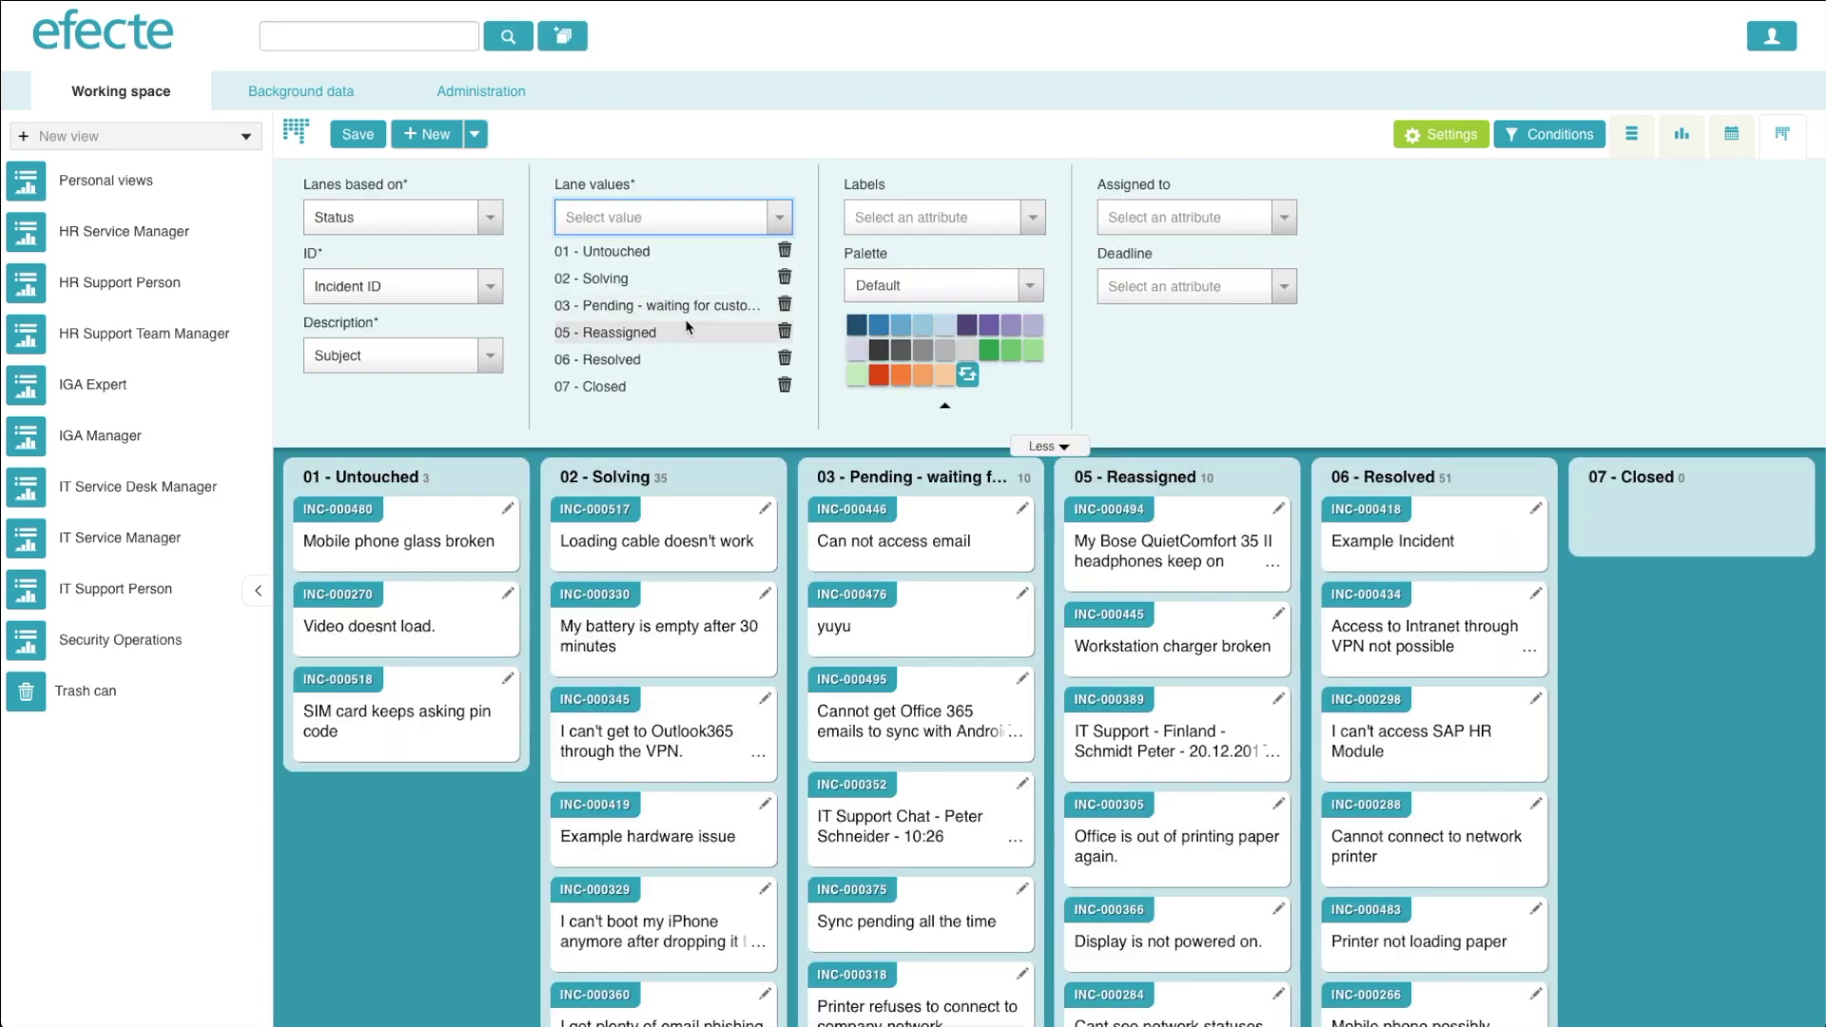
pyautogui.click(786, 304)
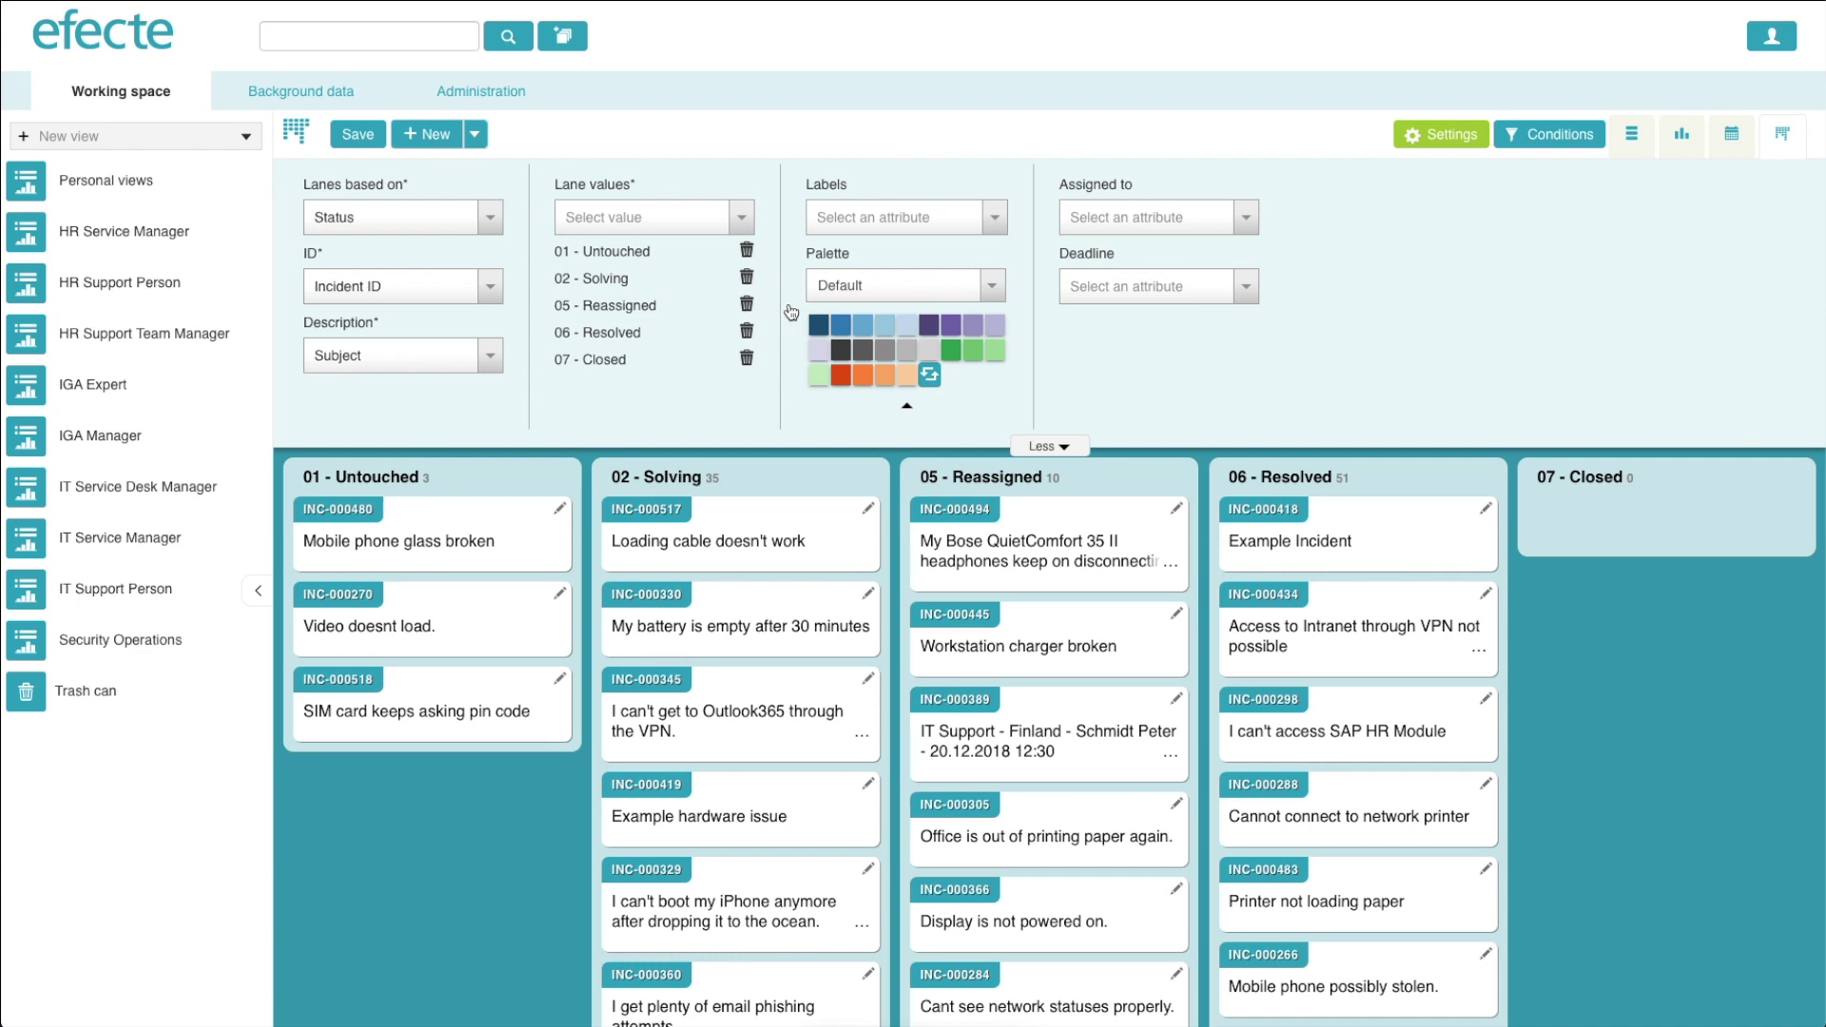
# - Label cards by Contact type in the Efecte brand colours palette, reordered so Phone Call is red
pyautogui.click(891, 220)
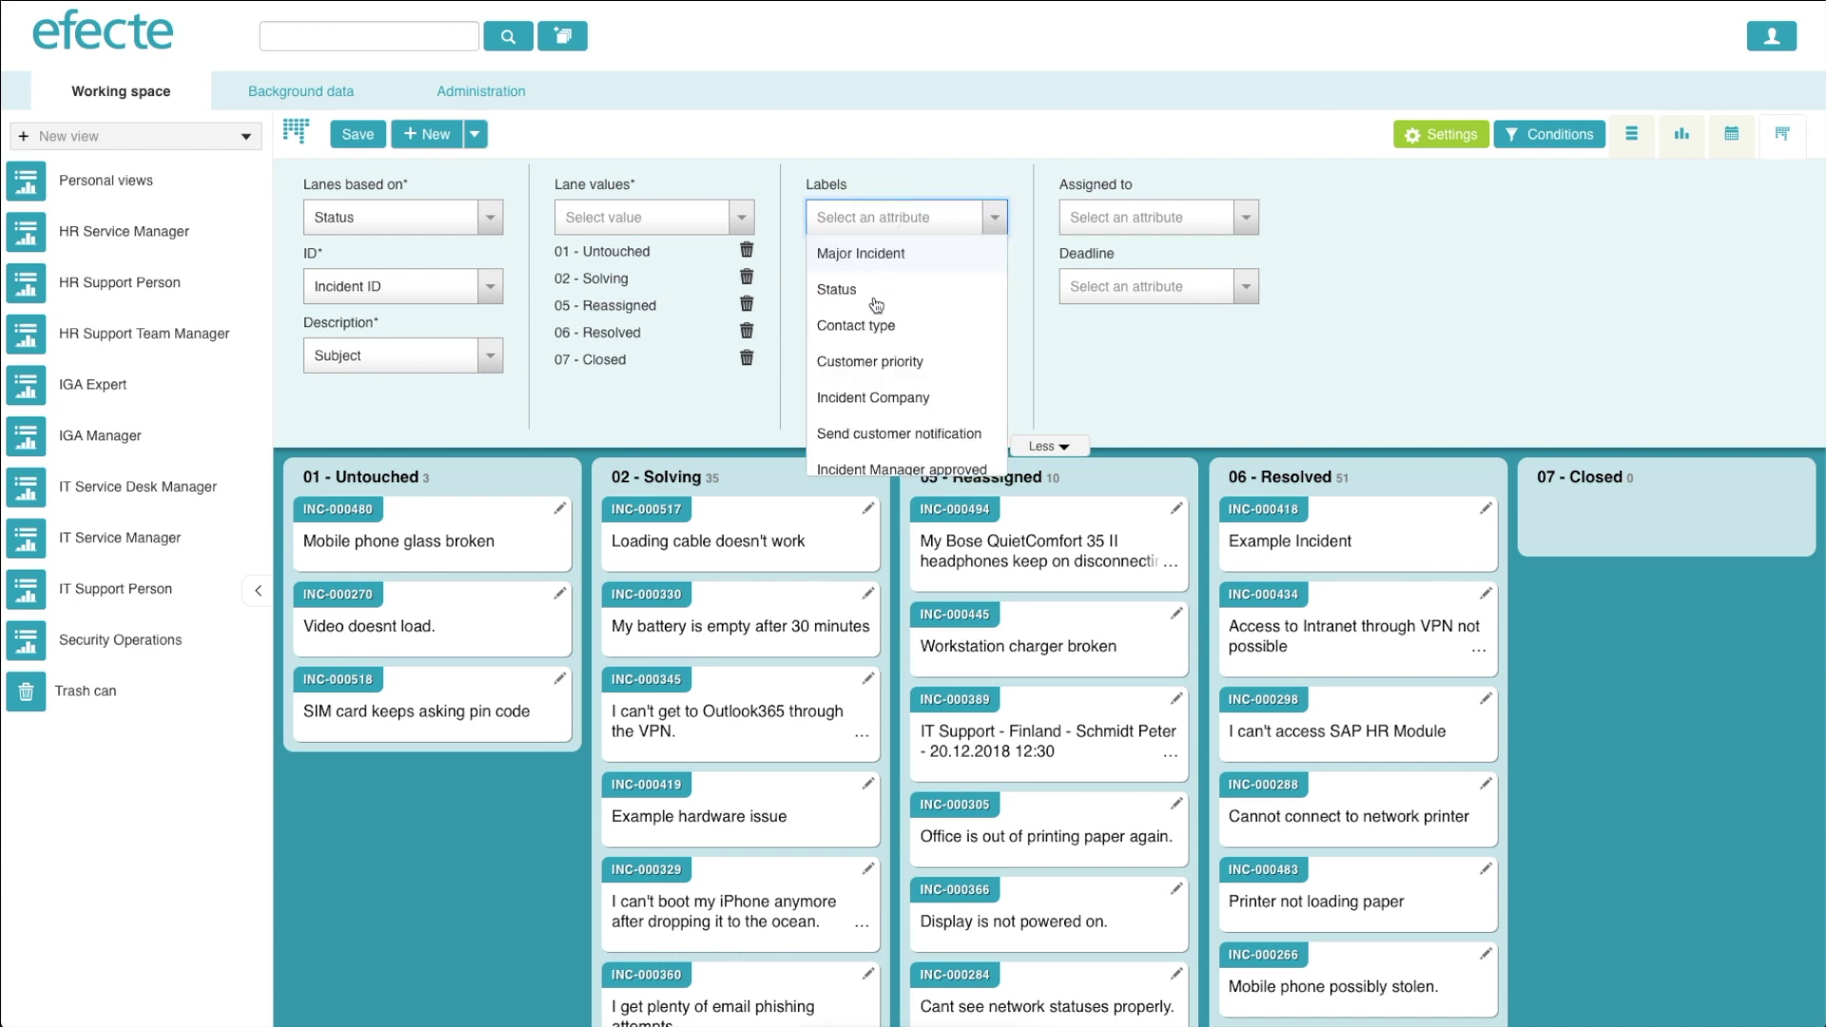
pyautogui.click(877, 333)
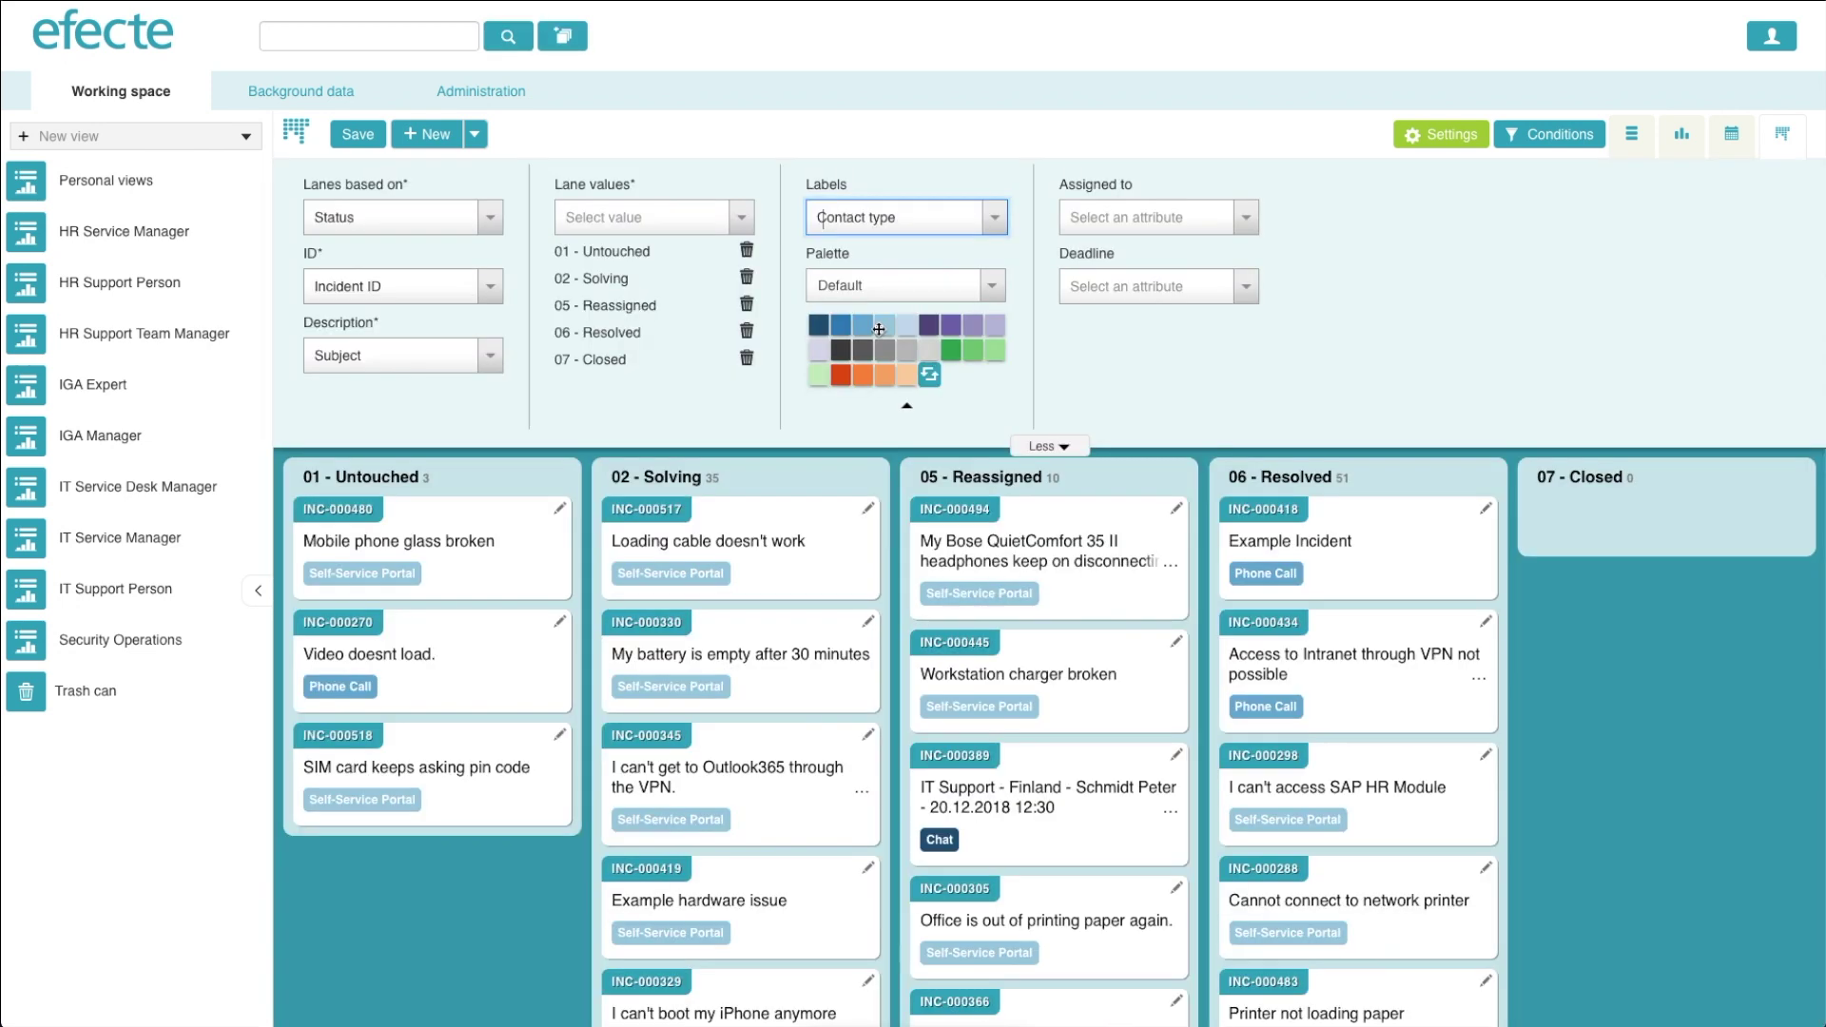
pyautogui.click(901, 287)
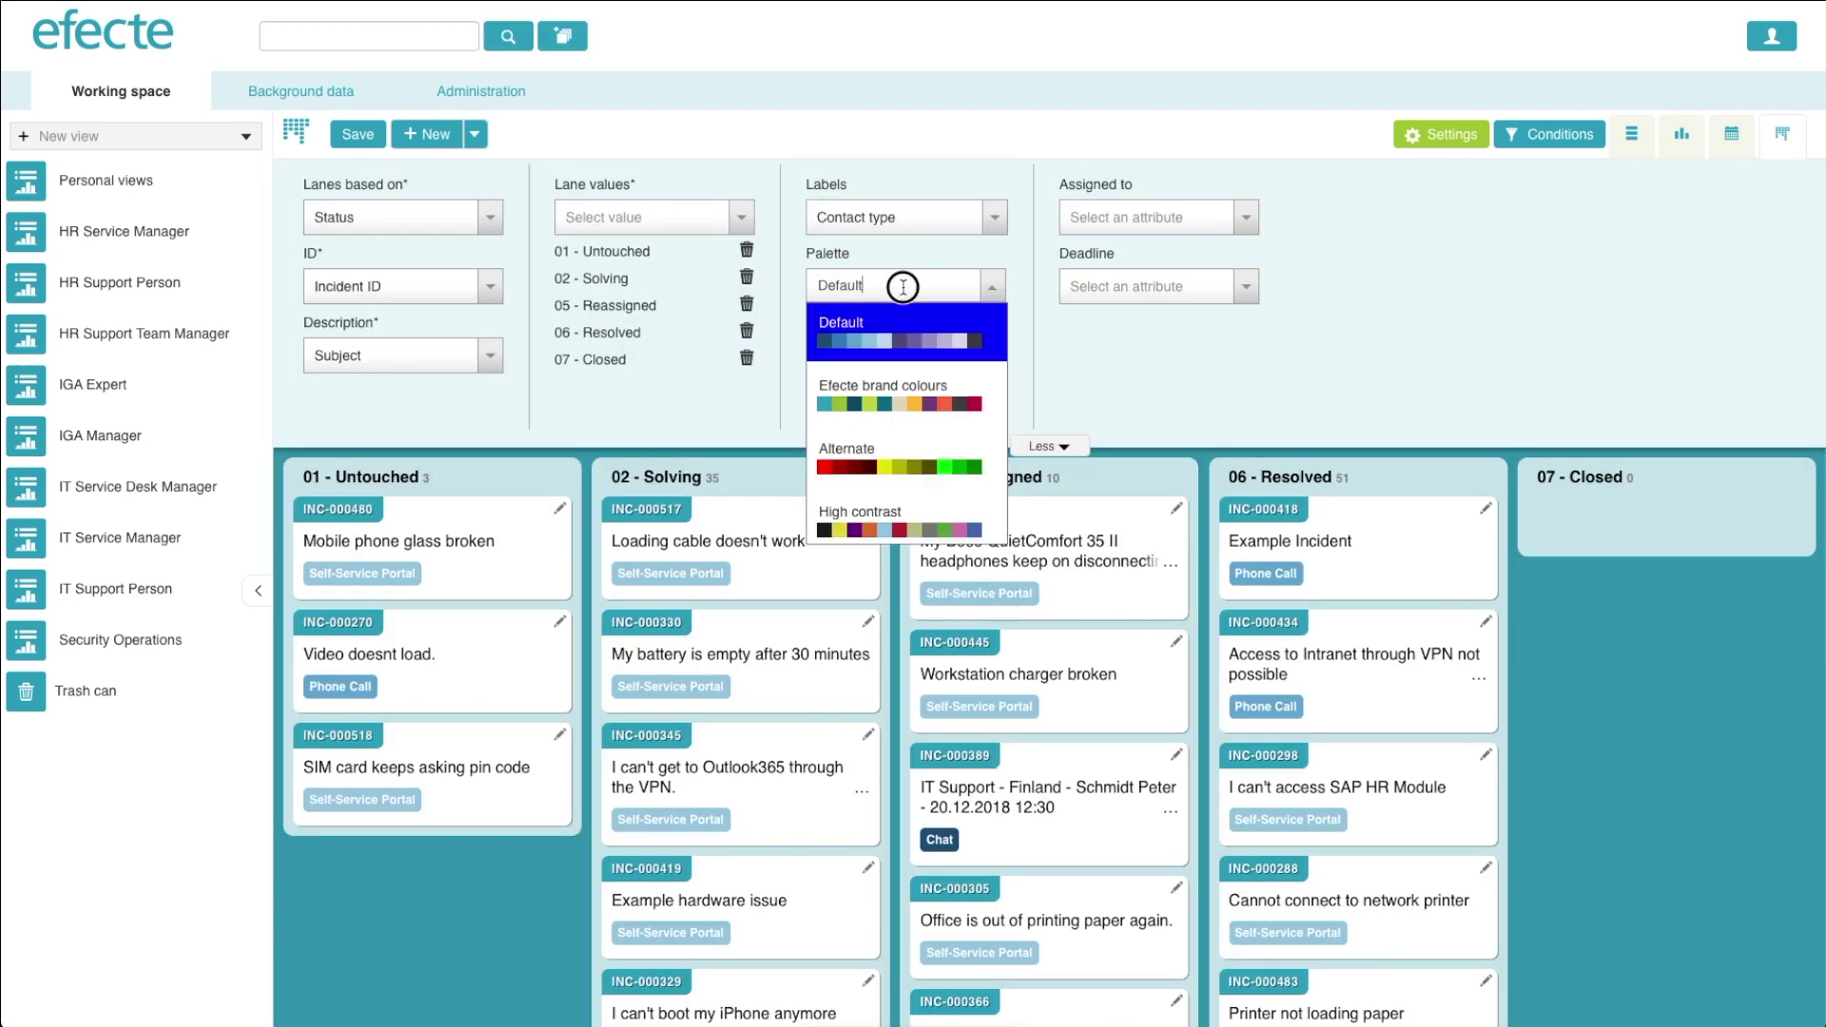
pyautogui.click(893, 398)
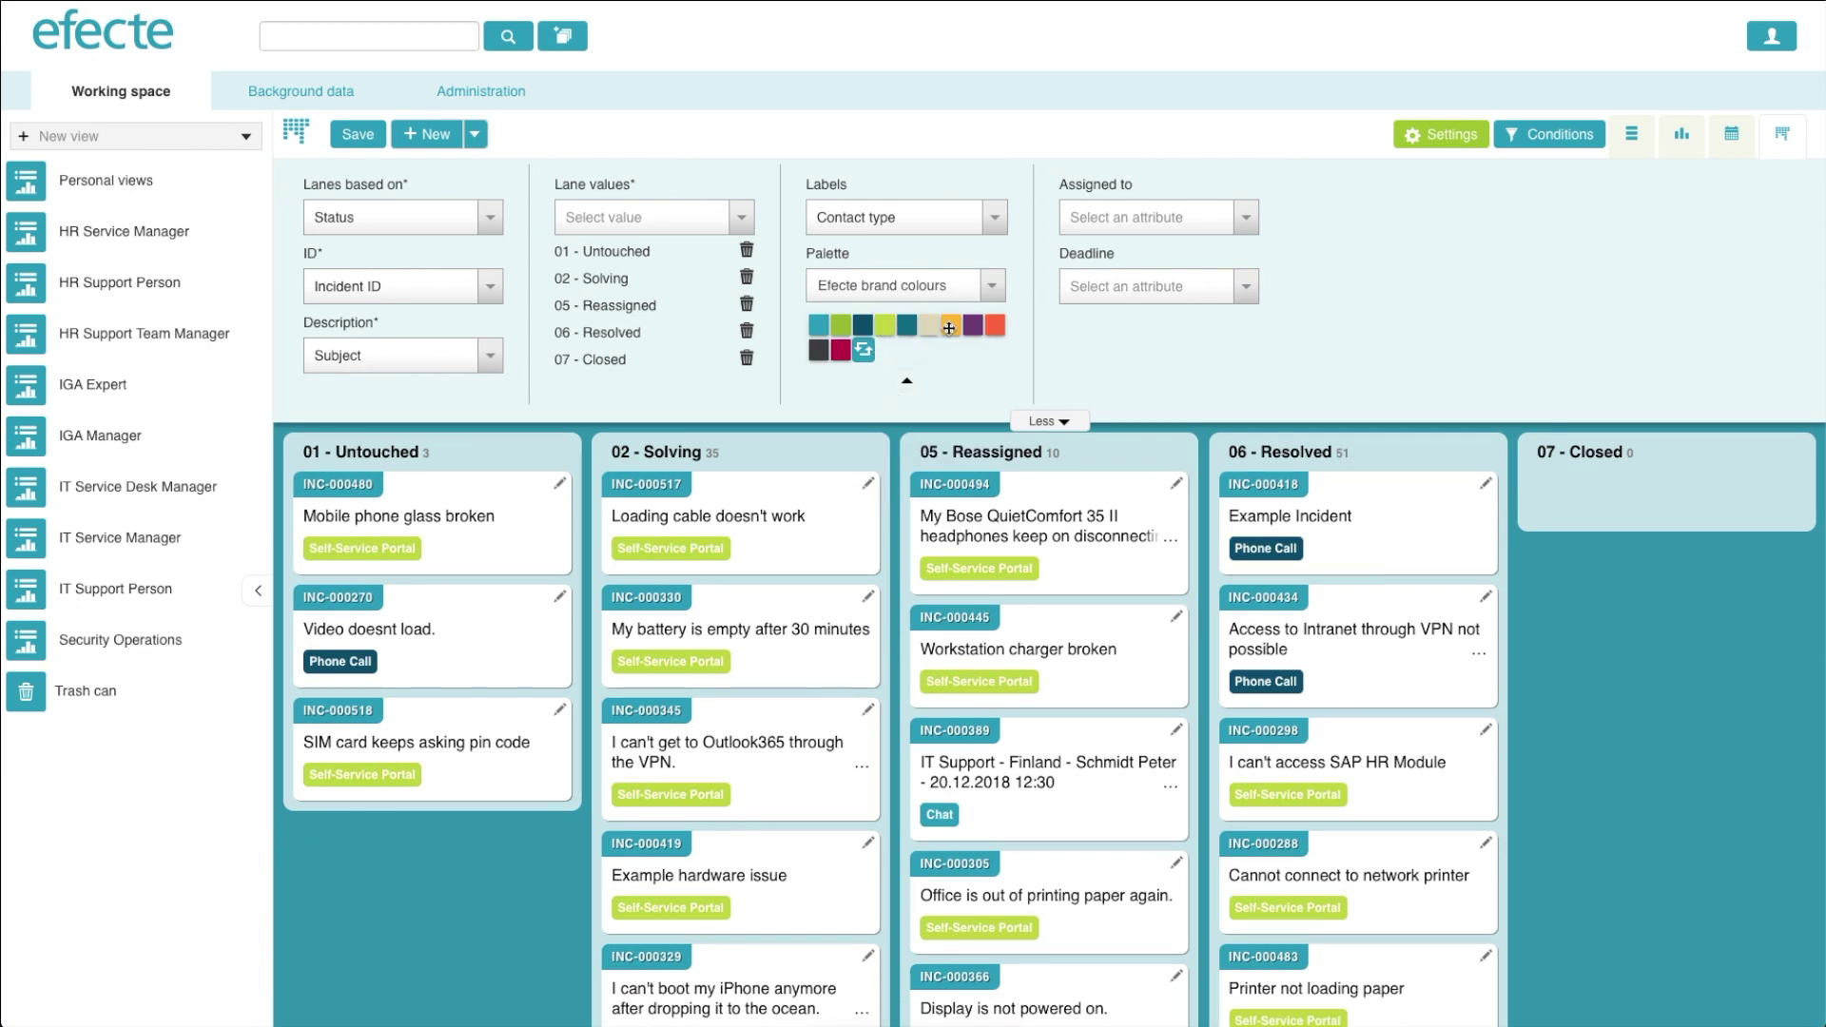
pyautogui.moveTo(994, 325); pyautogui.dragTo(884, 330)
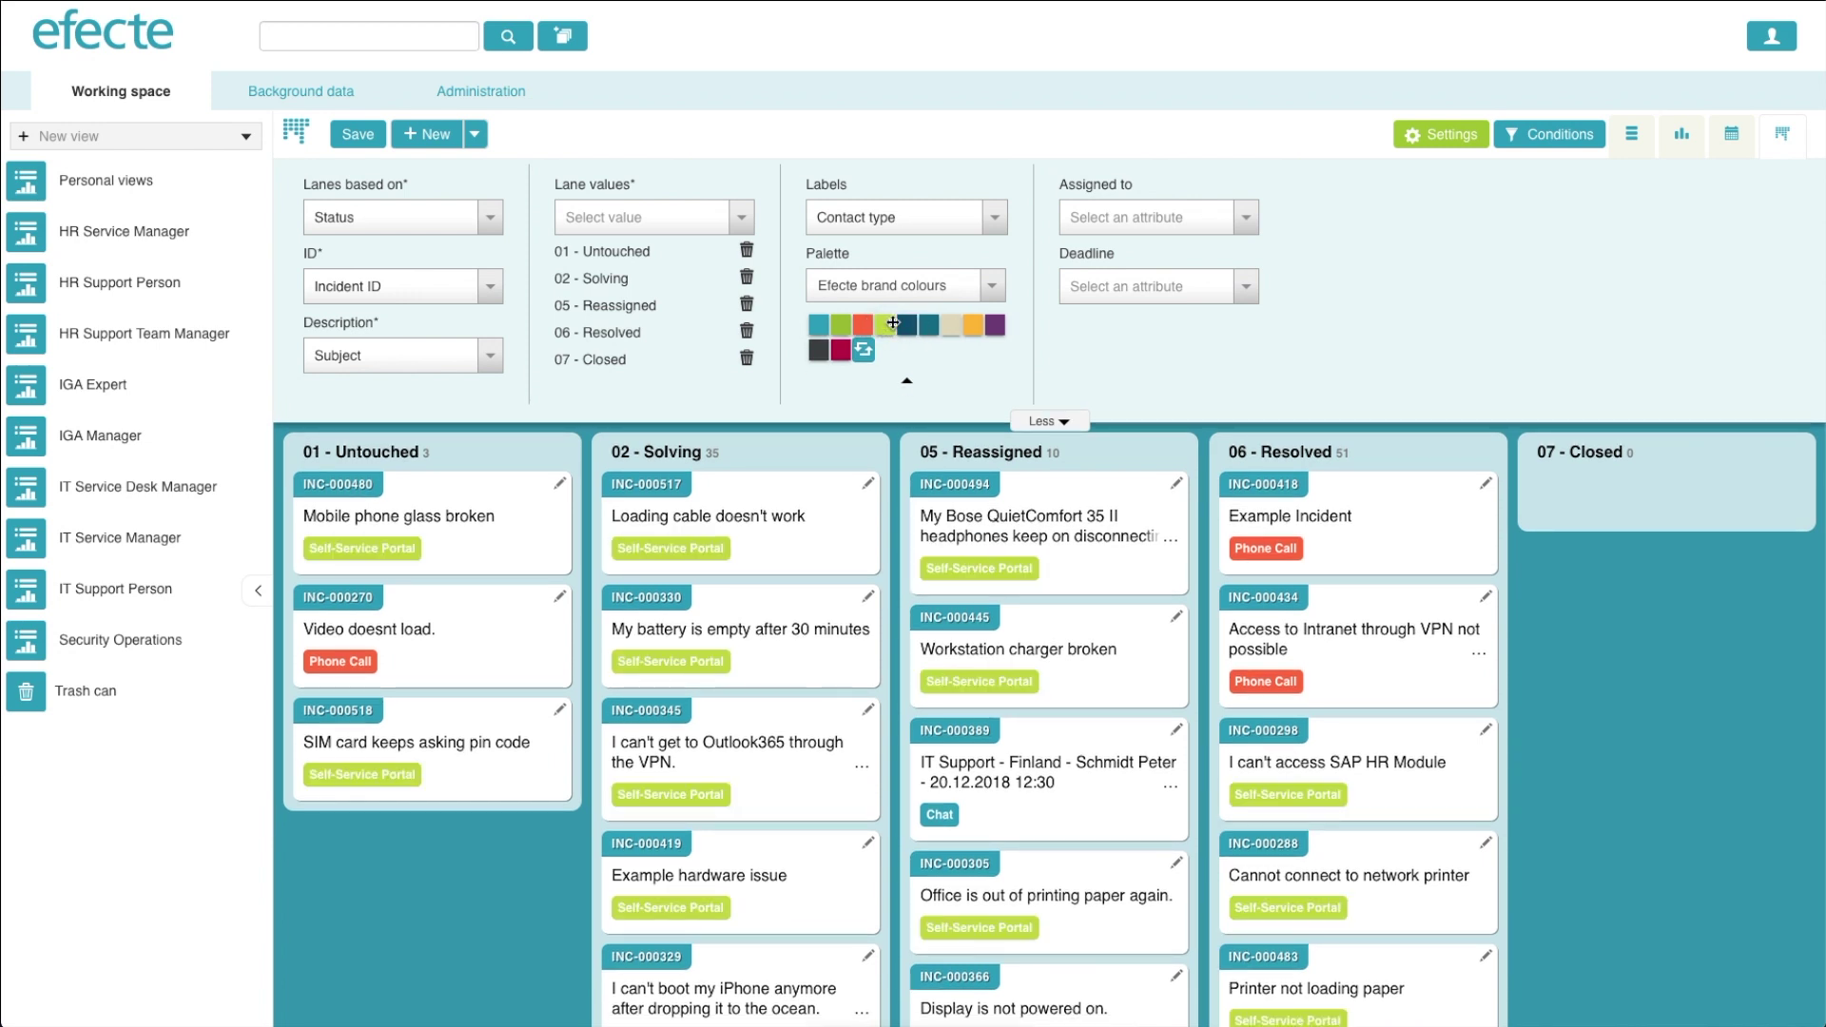
# - Show each card's Support person as its assignee
pyautogui.click(1216, 224)
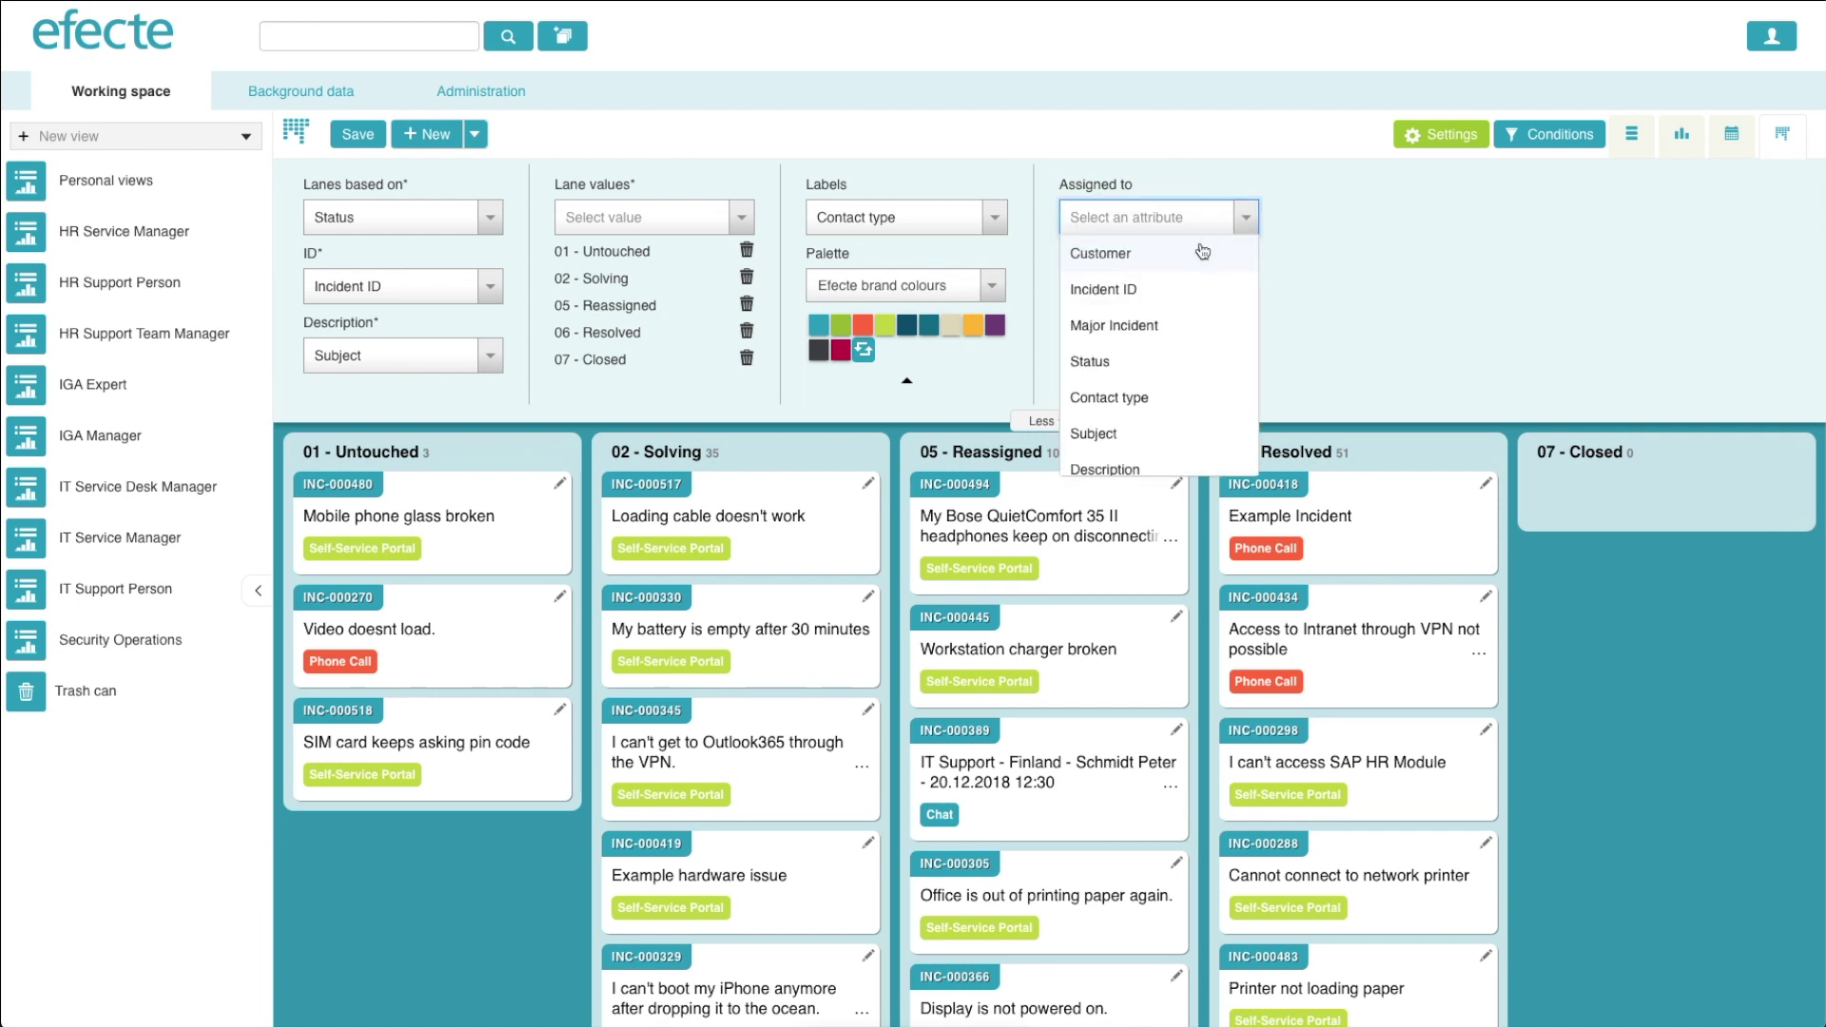
pyautogui.scroll(-3, 1204, 288)
pyautogui.scroll(-10, 1203, 291)
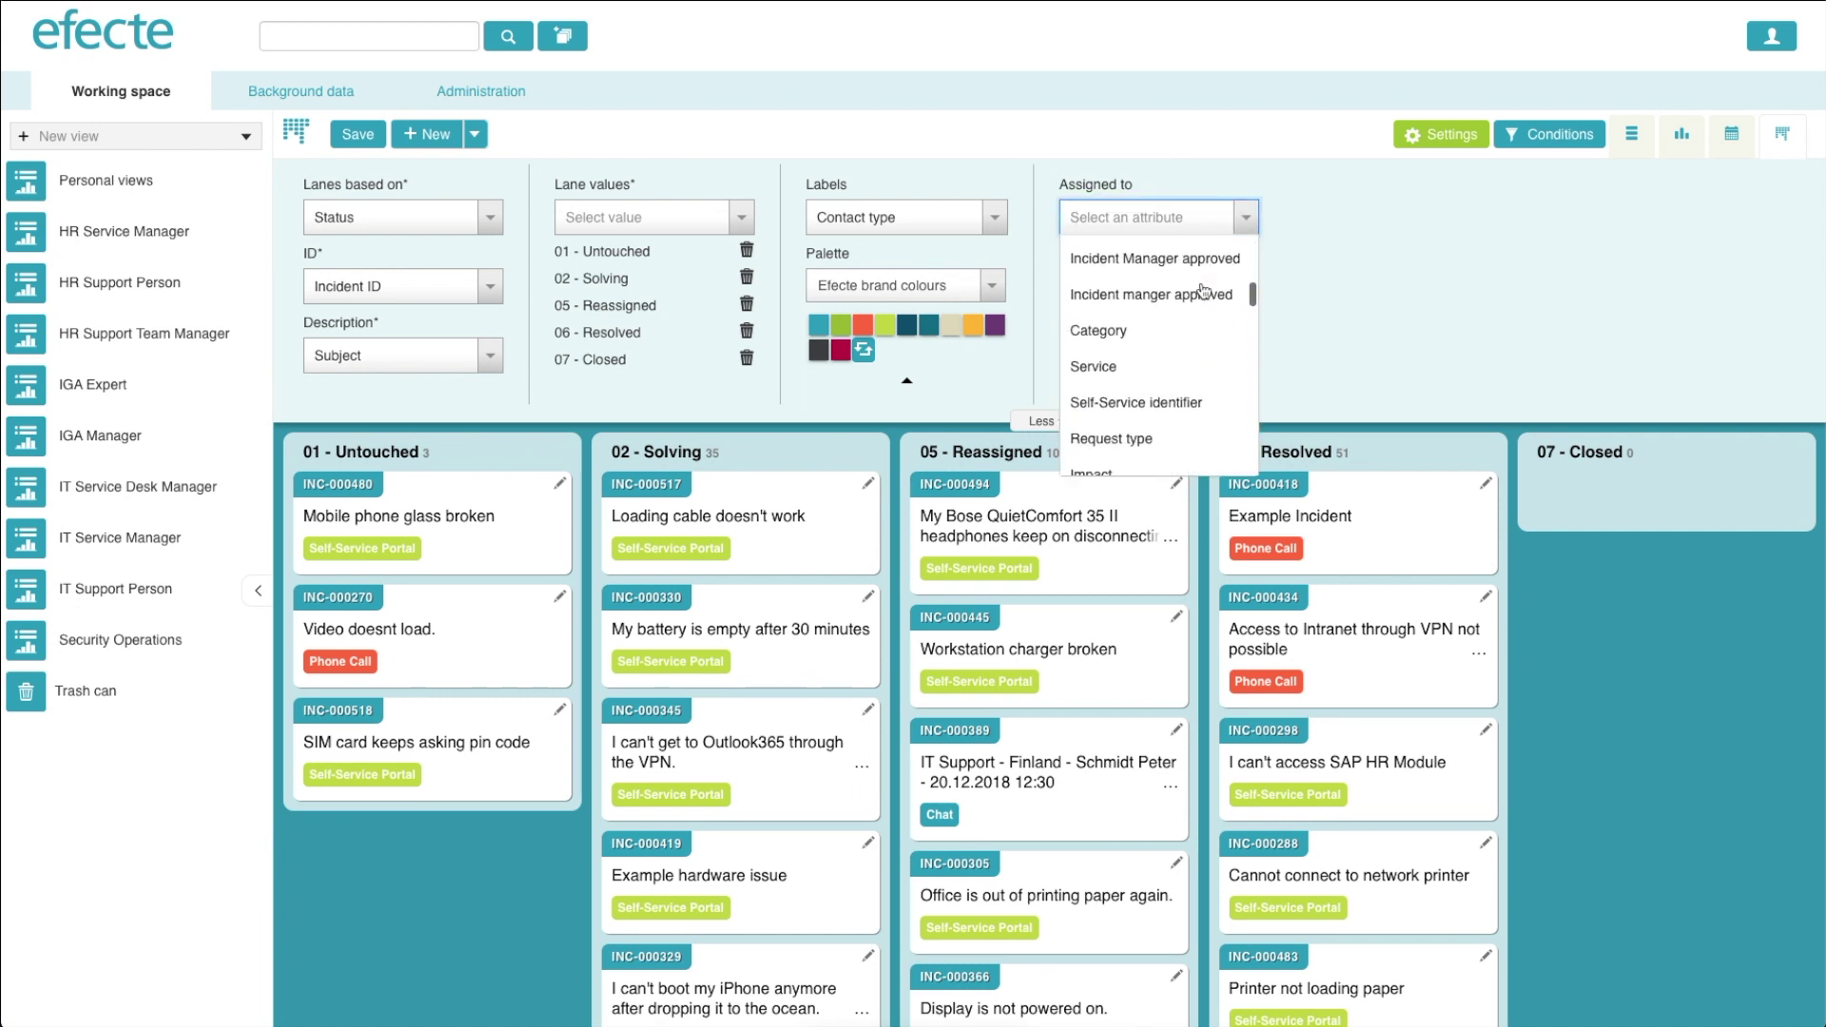
pyautogui.scroll(-10, 1204, 291)
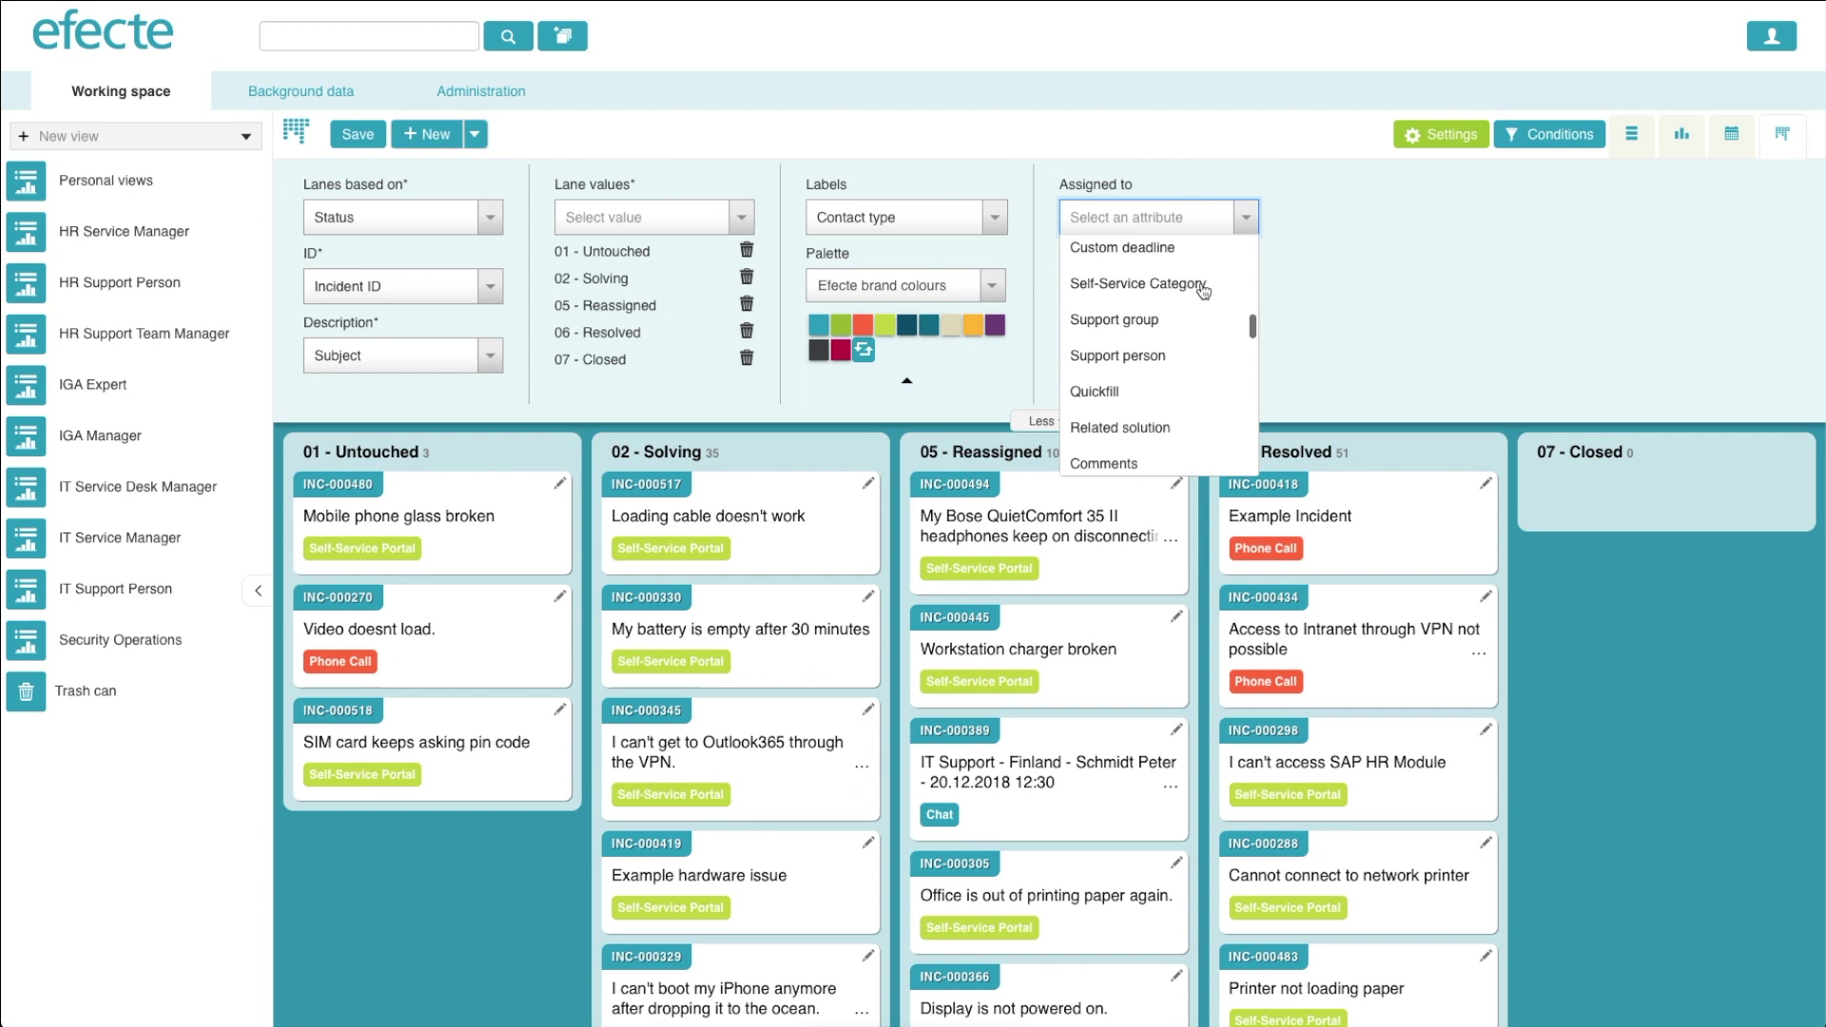
pyautogui.click(1131, 324)
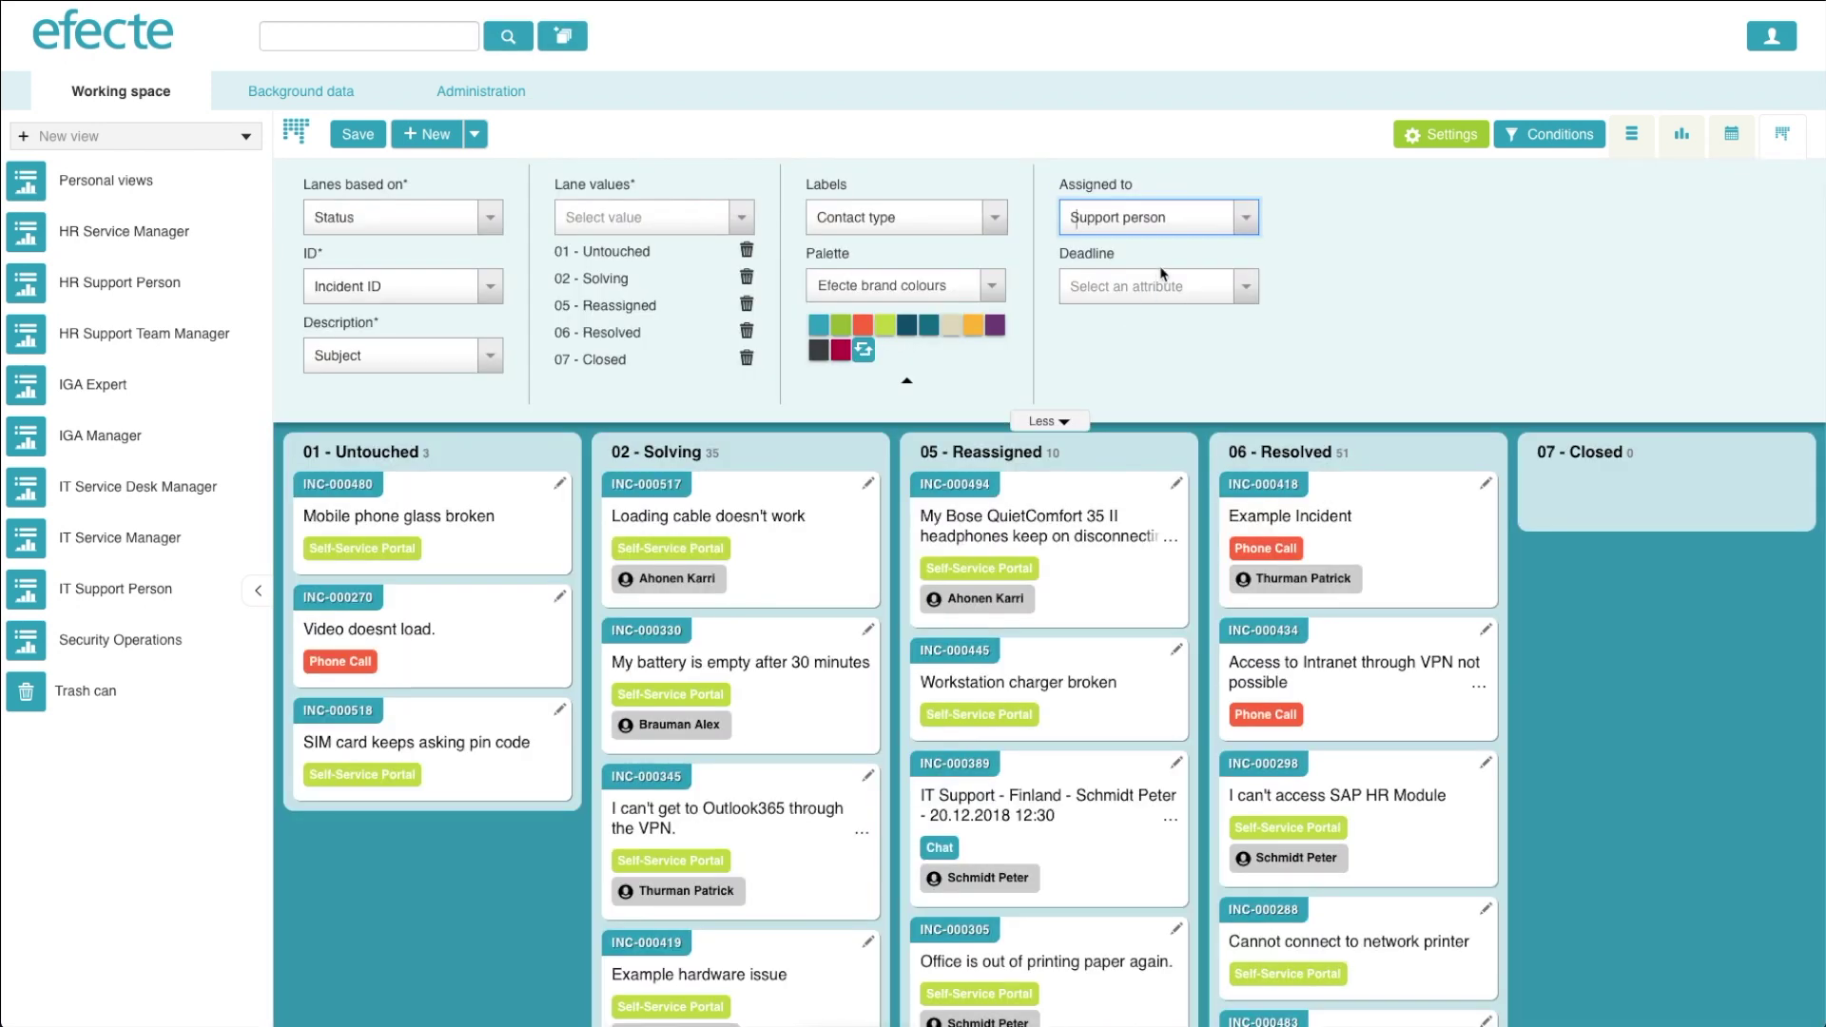
# - Use the Updated date as each card's deadline and collapse the board setup options
pyautogui.click(1241, 289)
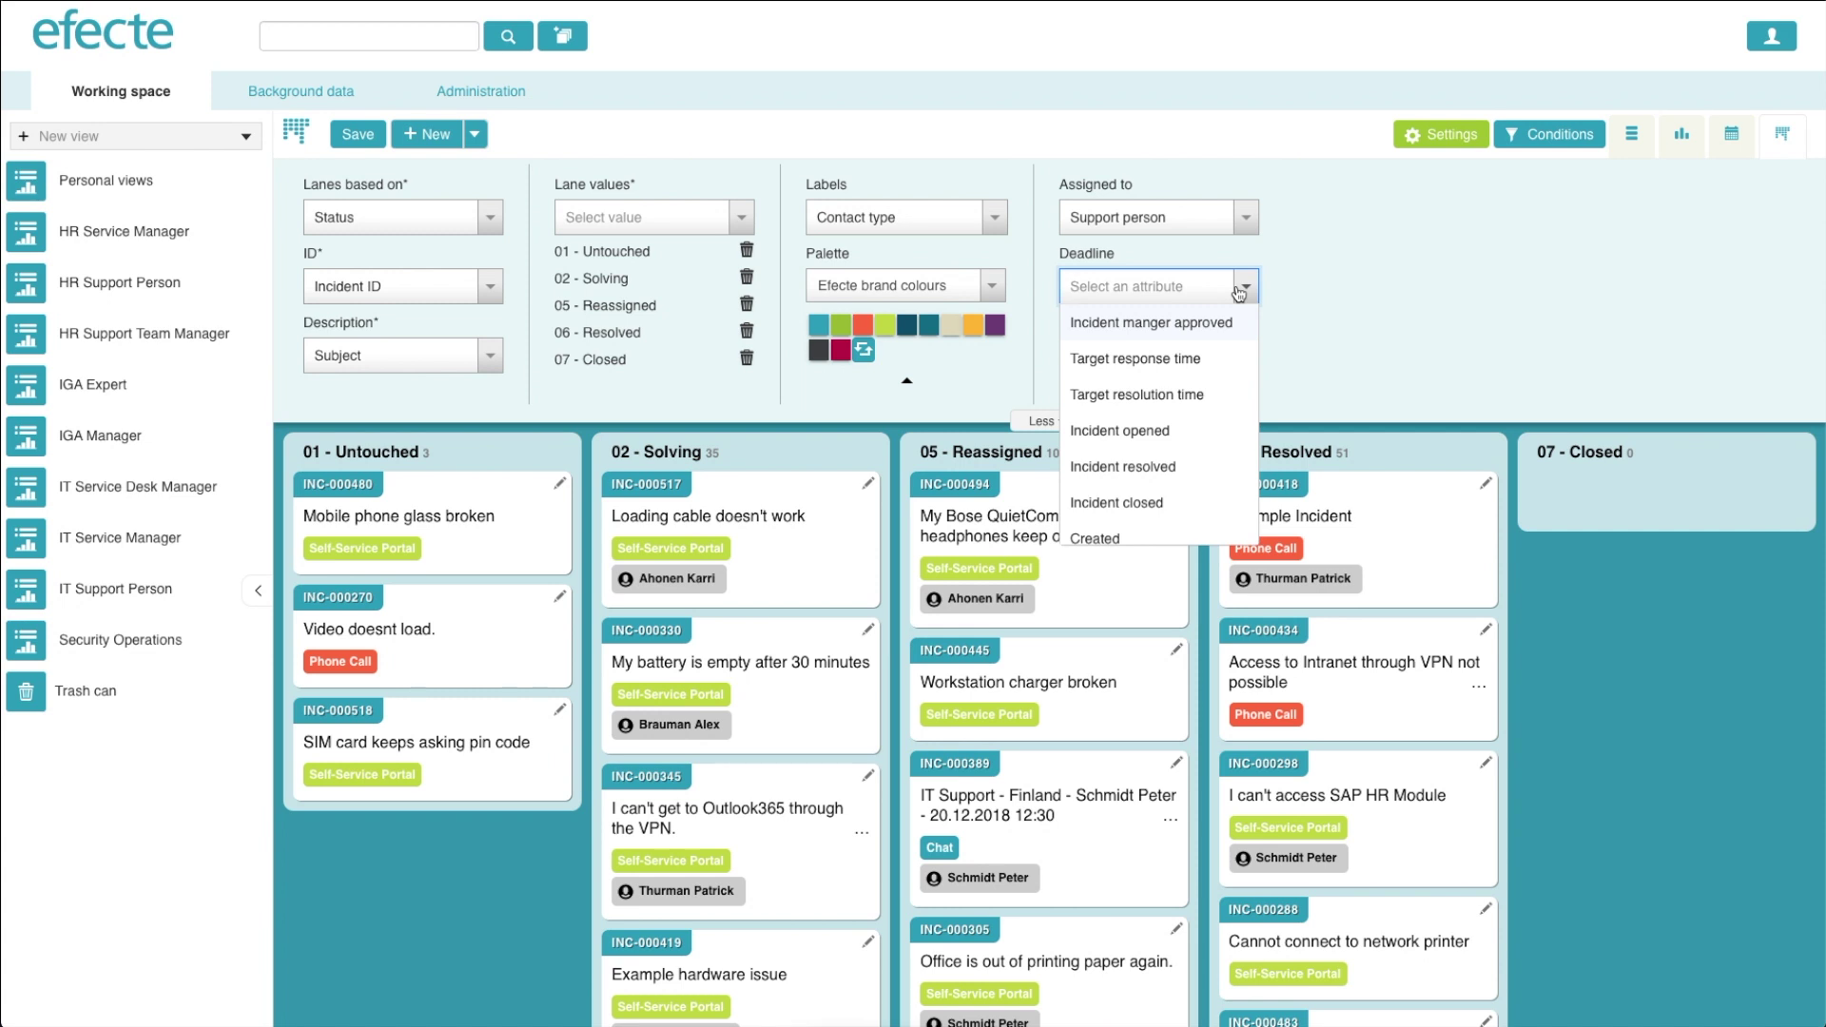
pyautogui.scroll(-2, 1122, 457)
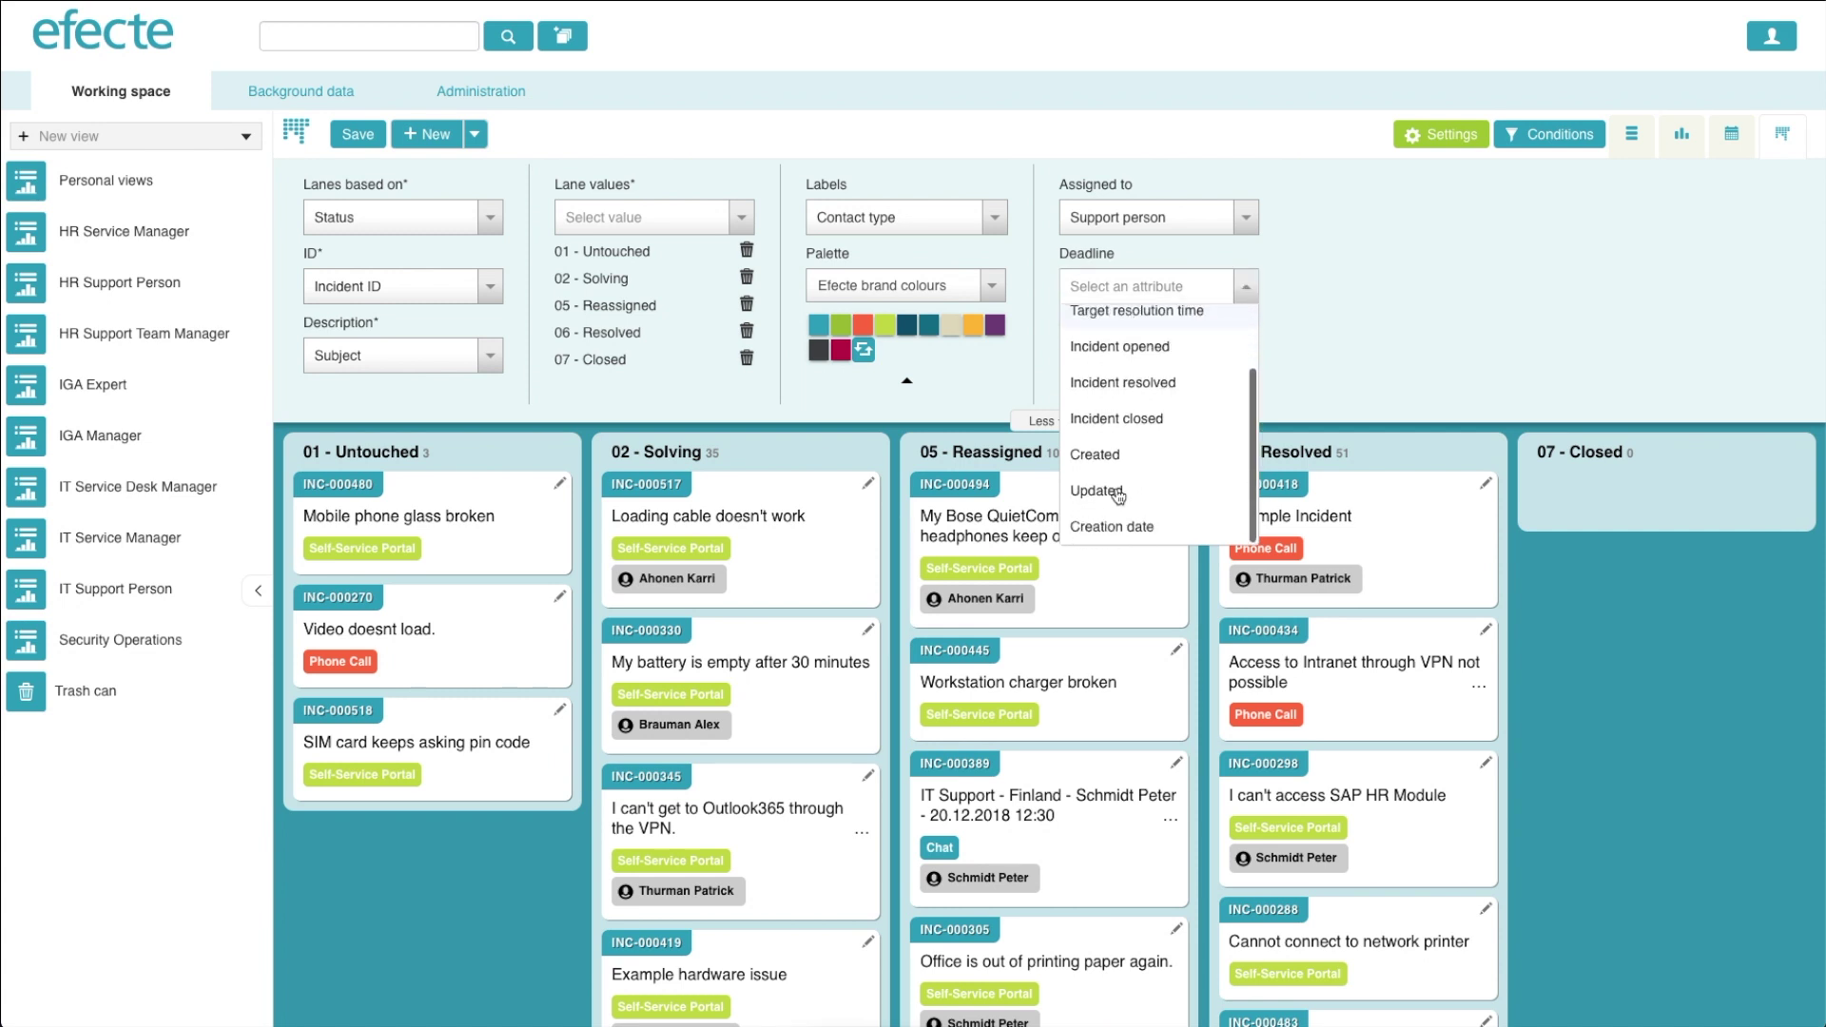
pyautogui.click(1096, 490)
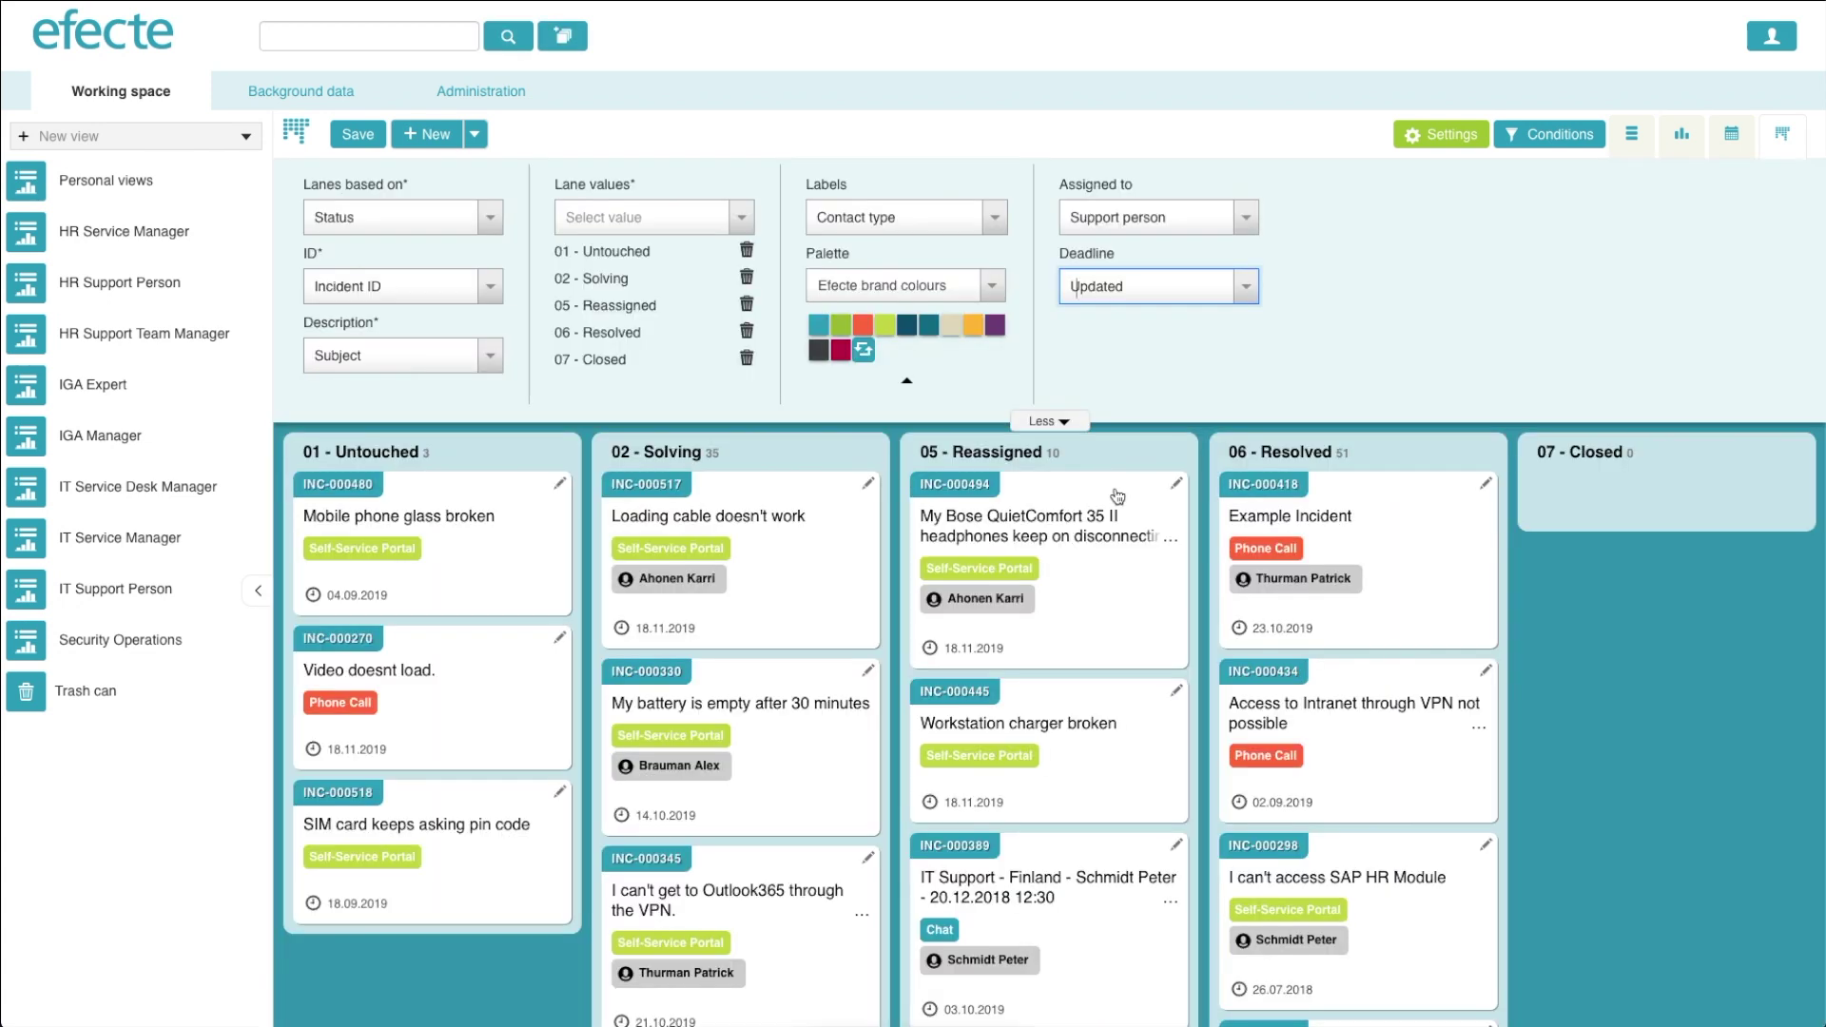
pyautogui.click(1076, 420)
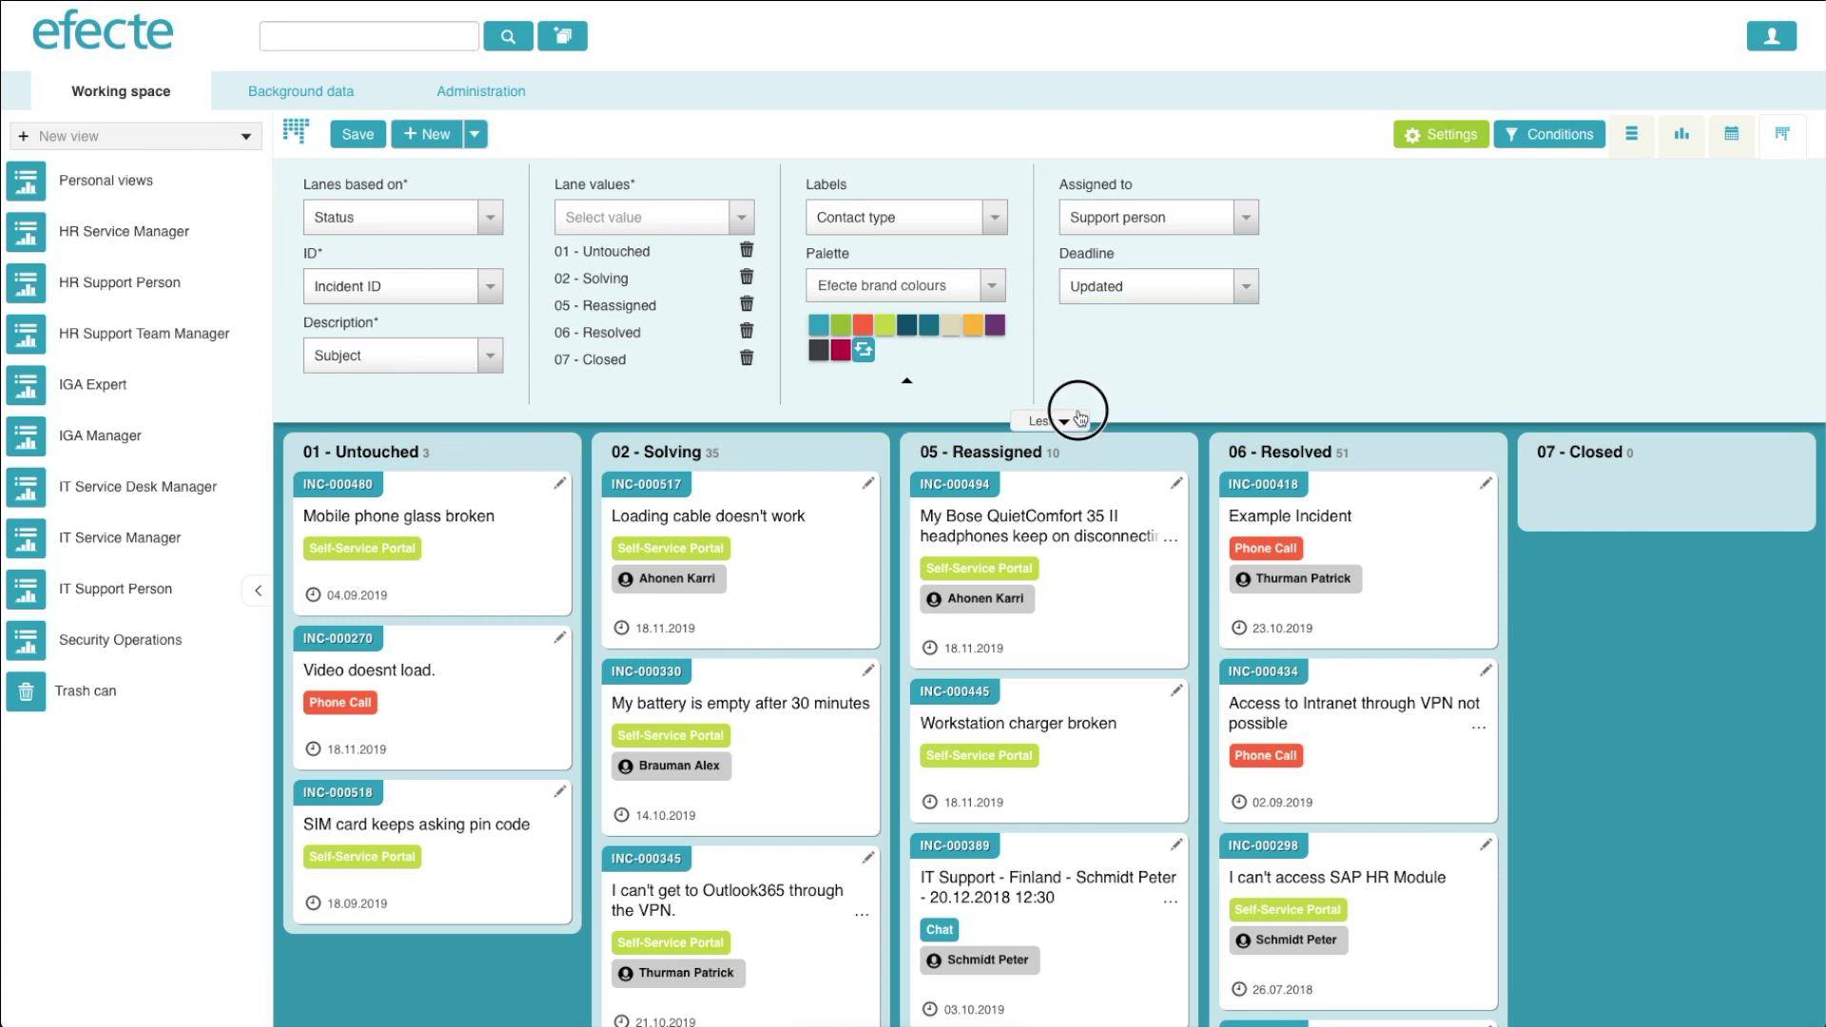
# - Save the board as 'My Kanban' under Personal views
pyautogui.click(374, 141)
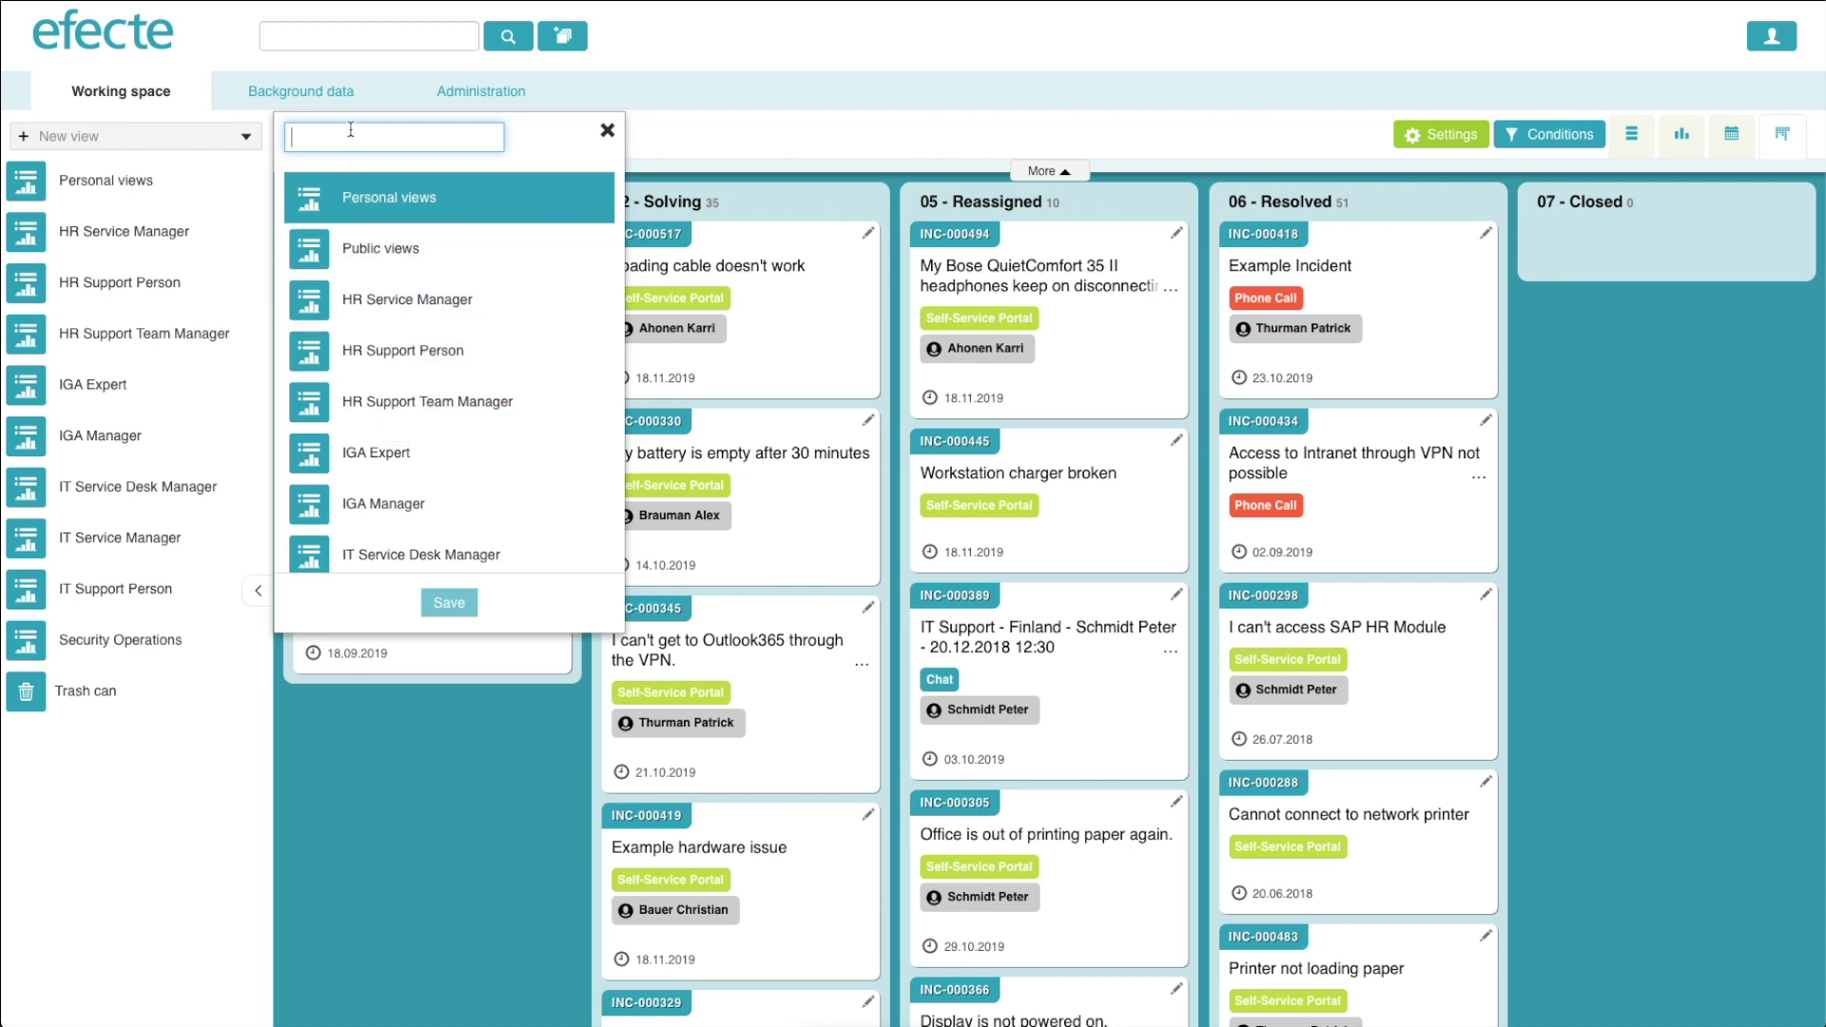
pyautogui.write('My Kanban')
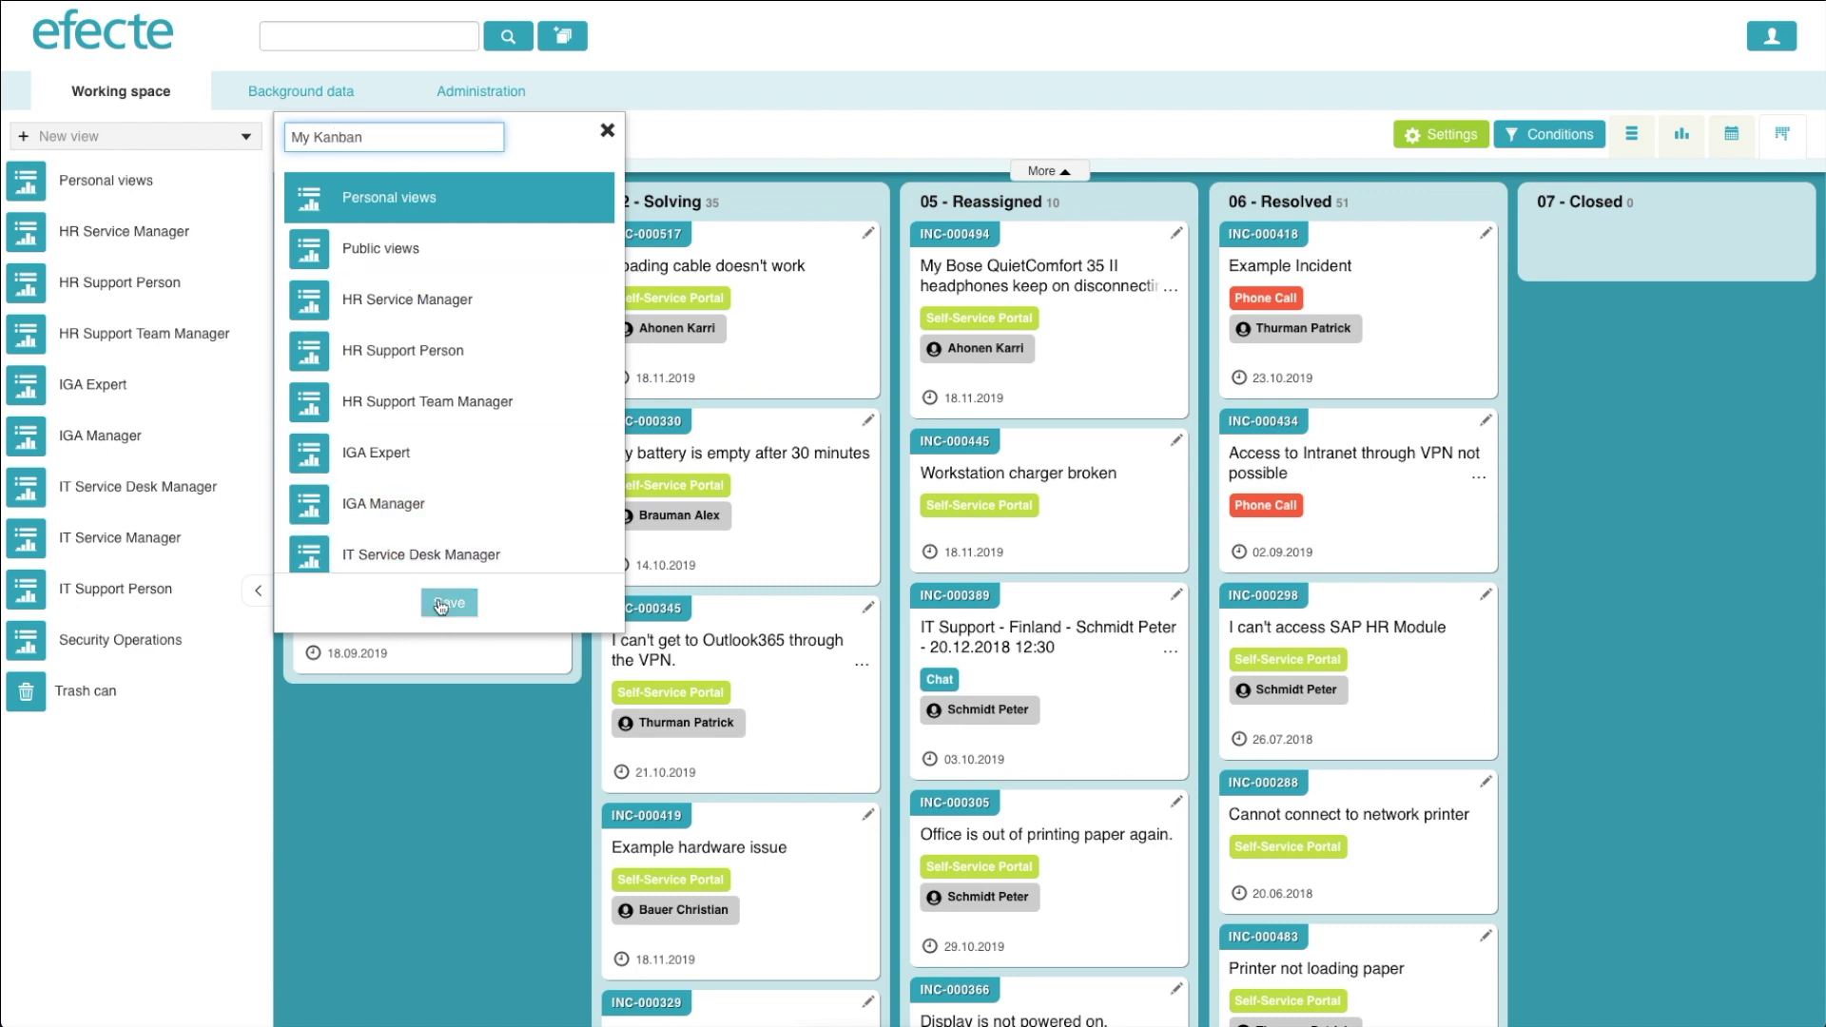
pyautogui.click(440, 604)
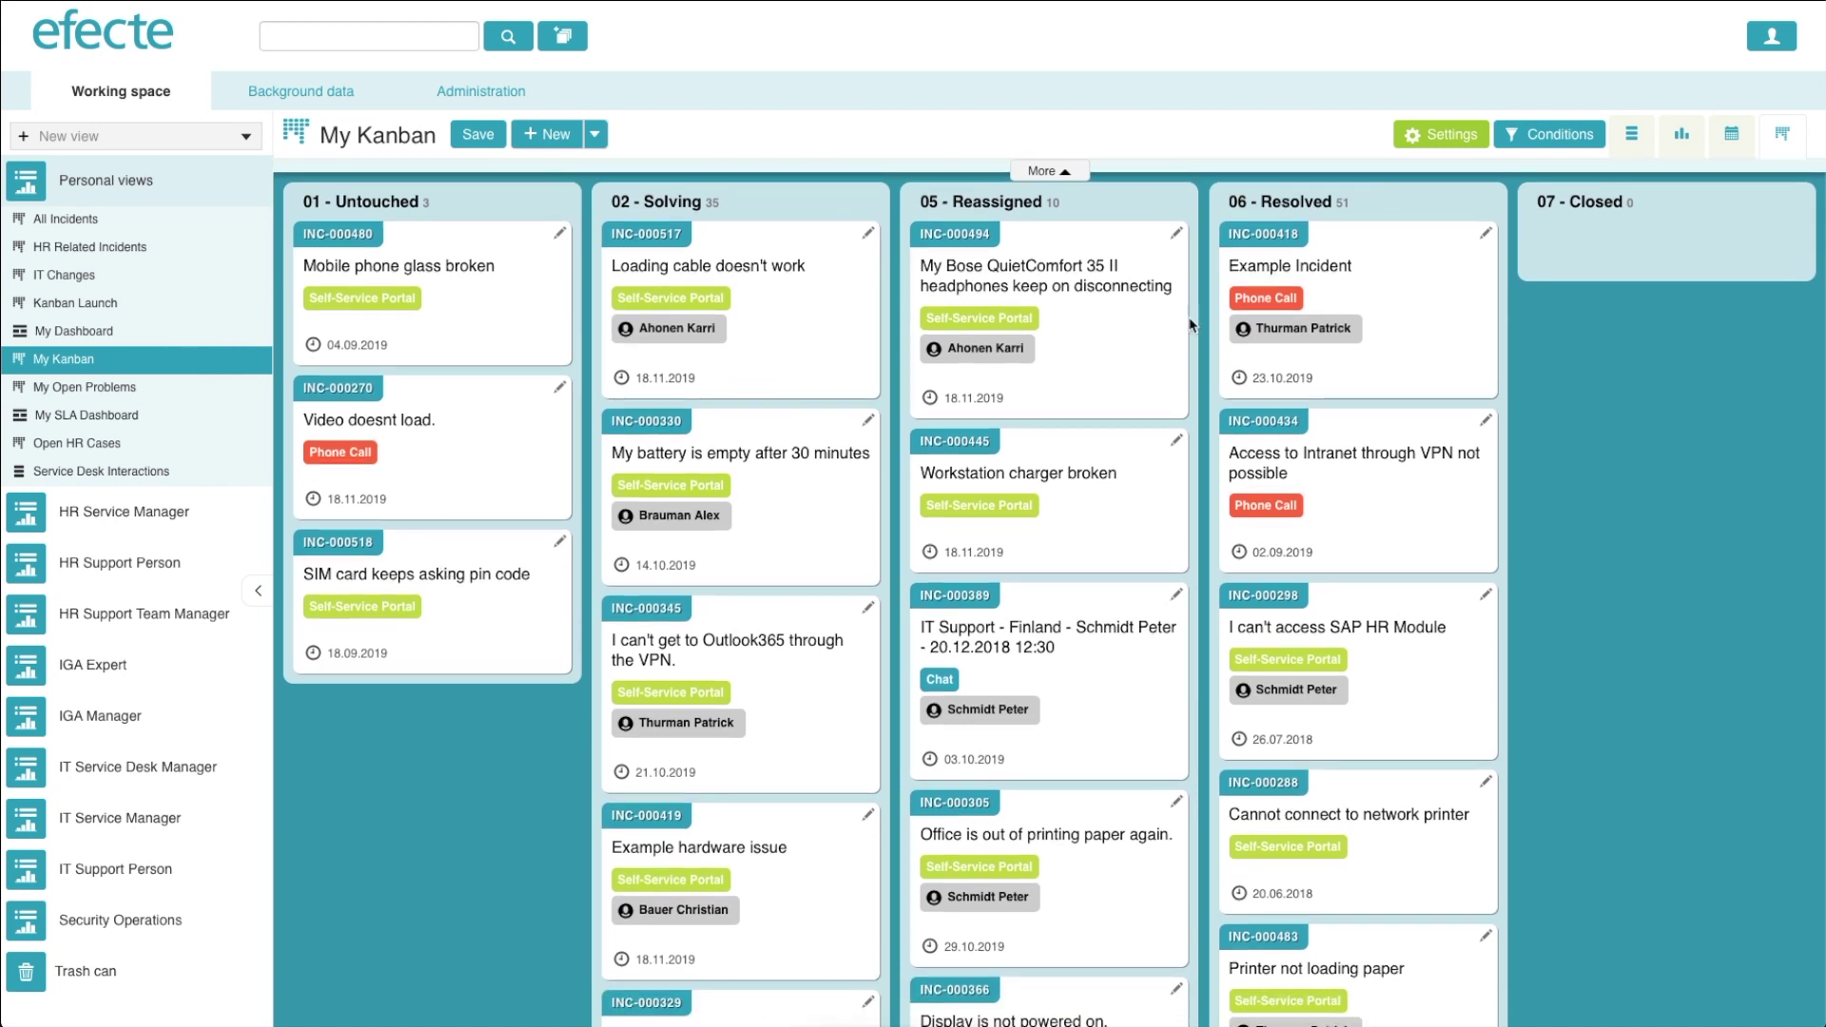
# - Apply board settings for Incident items with visibility Visible, then bring up the filter conditions
pyautogui.click(1473, 142)
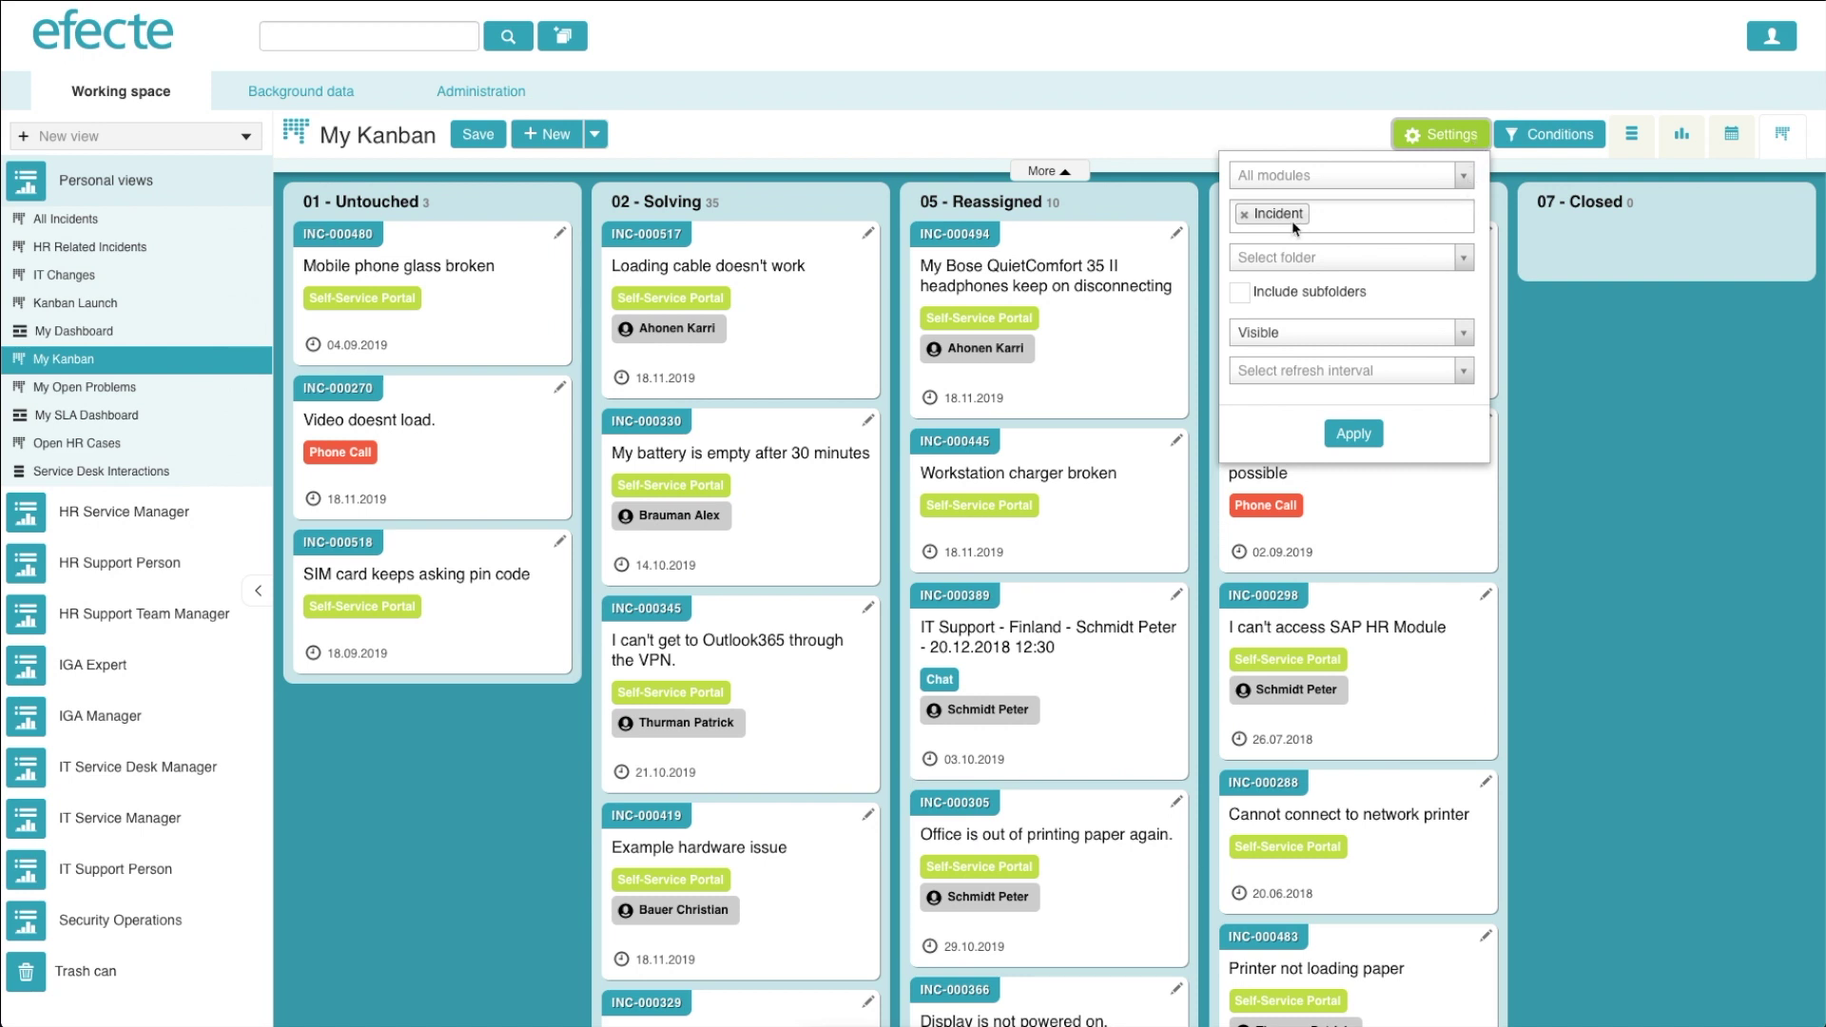
pyautogui.click(1394, 337)
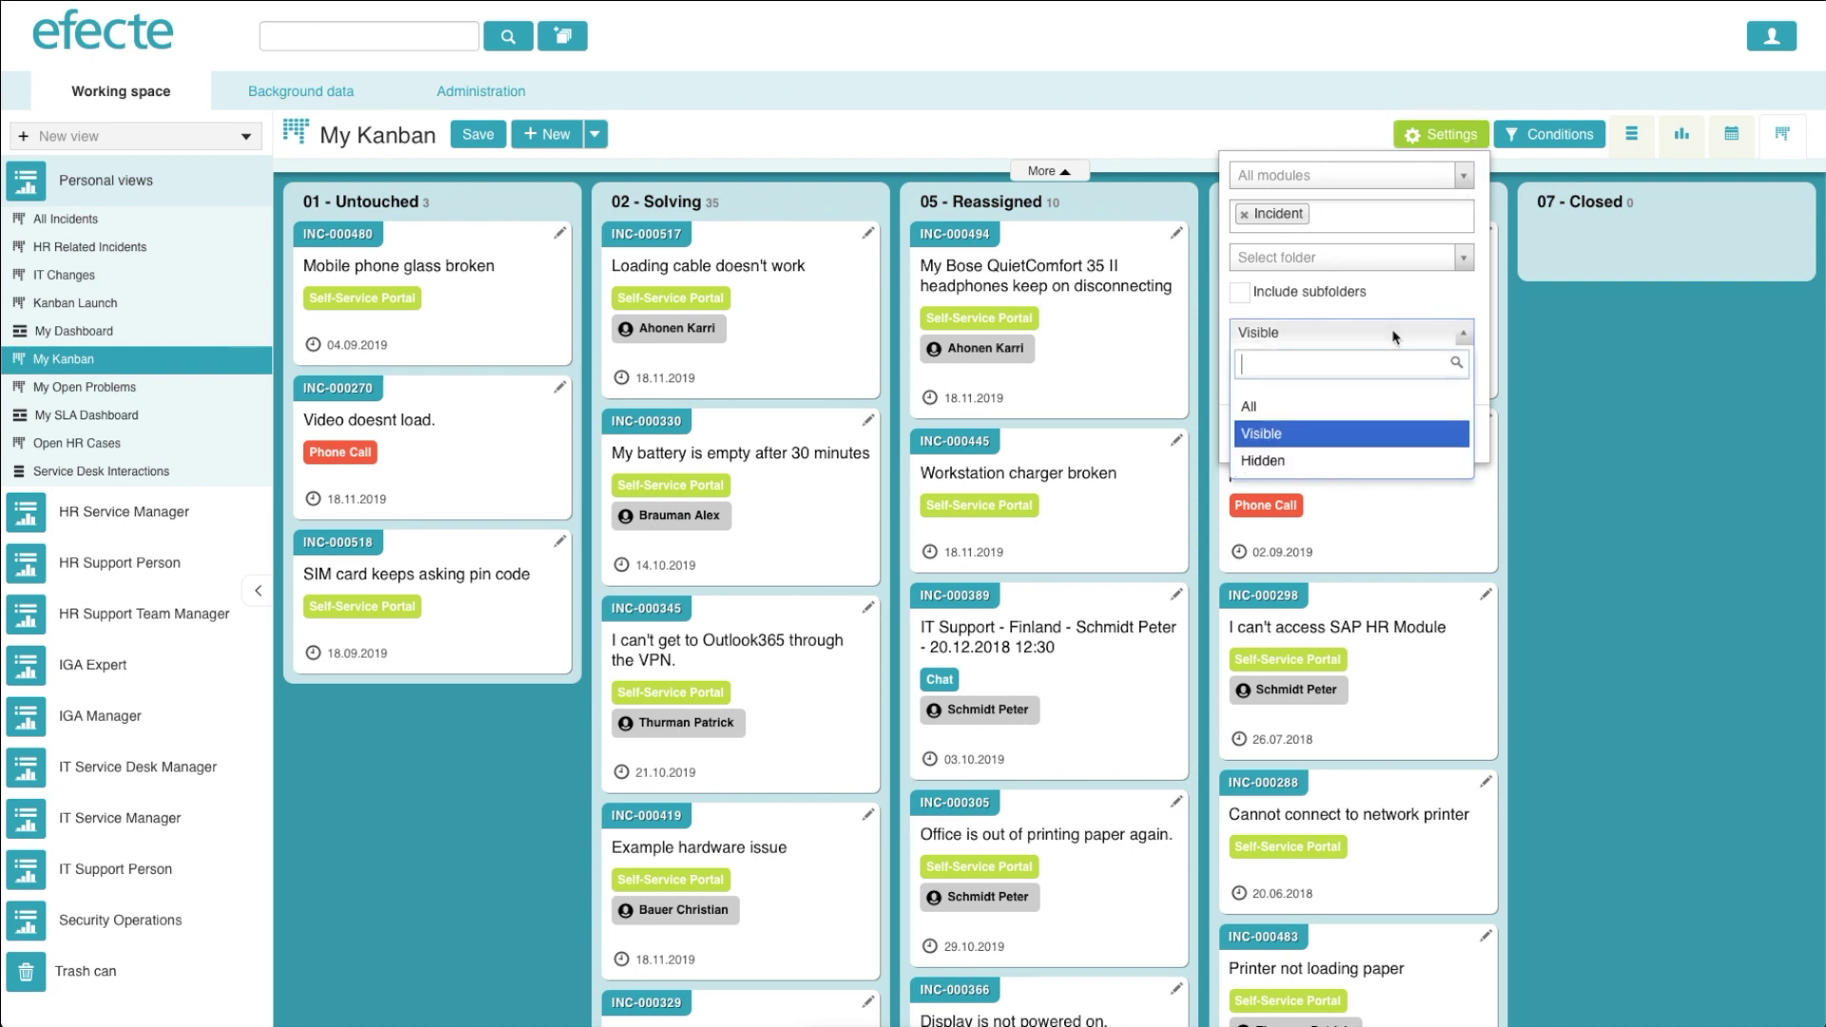
pyautogui.click(1393, 338)
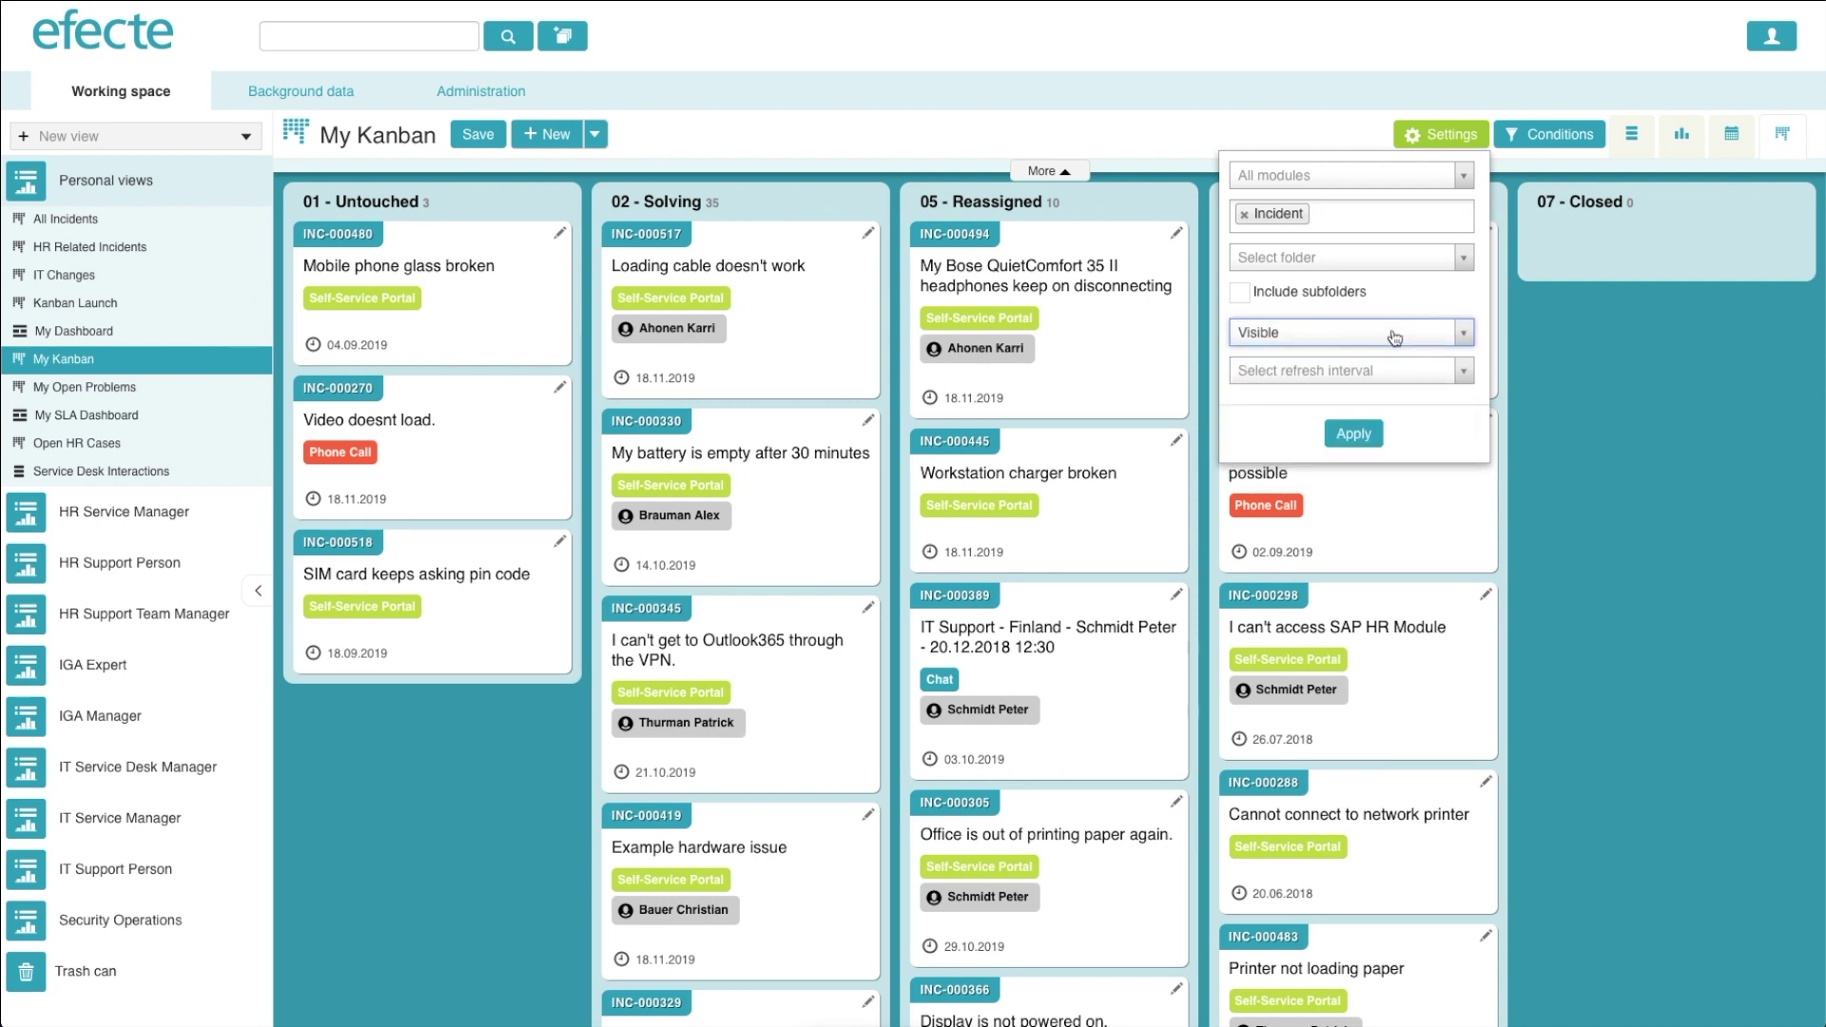
pyautogui.click(1381, 440)
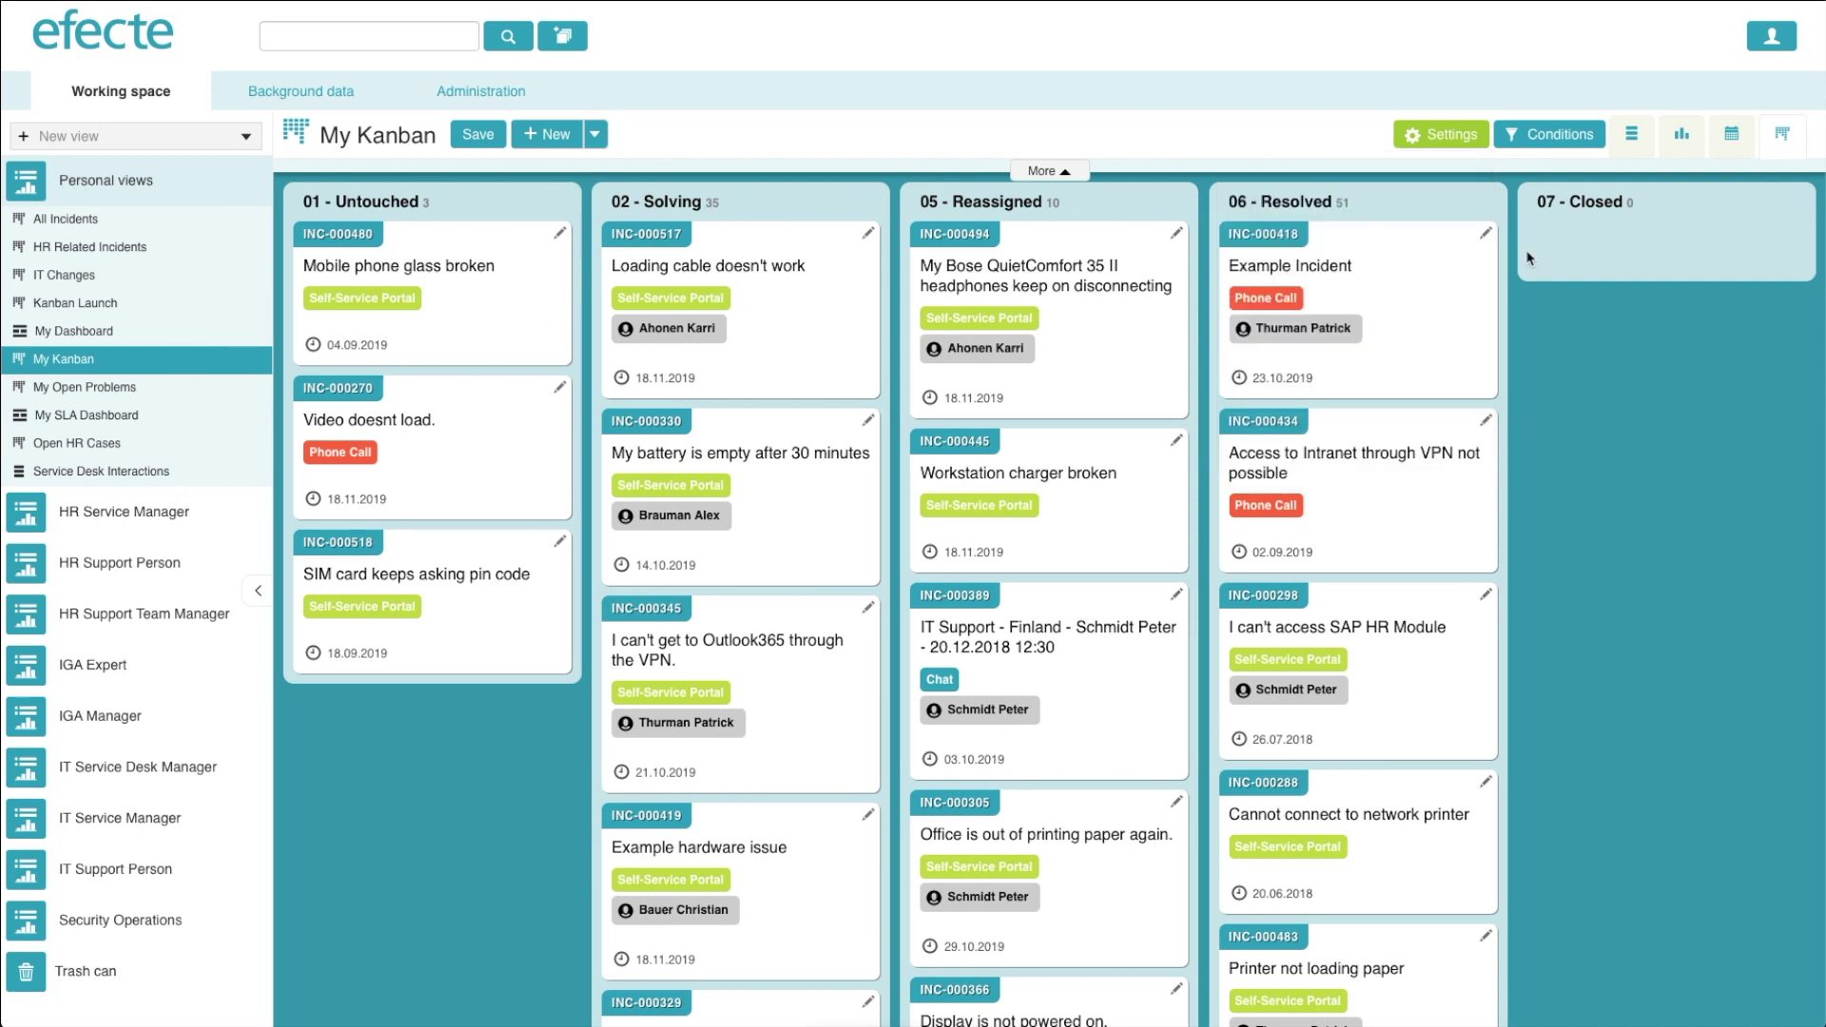
pyautogui.click(1560, 142)
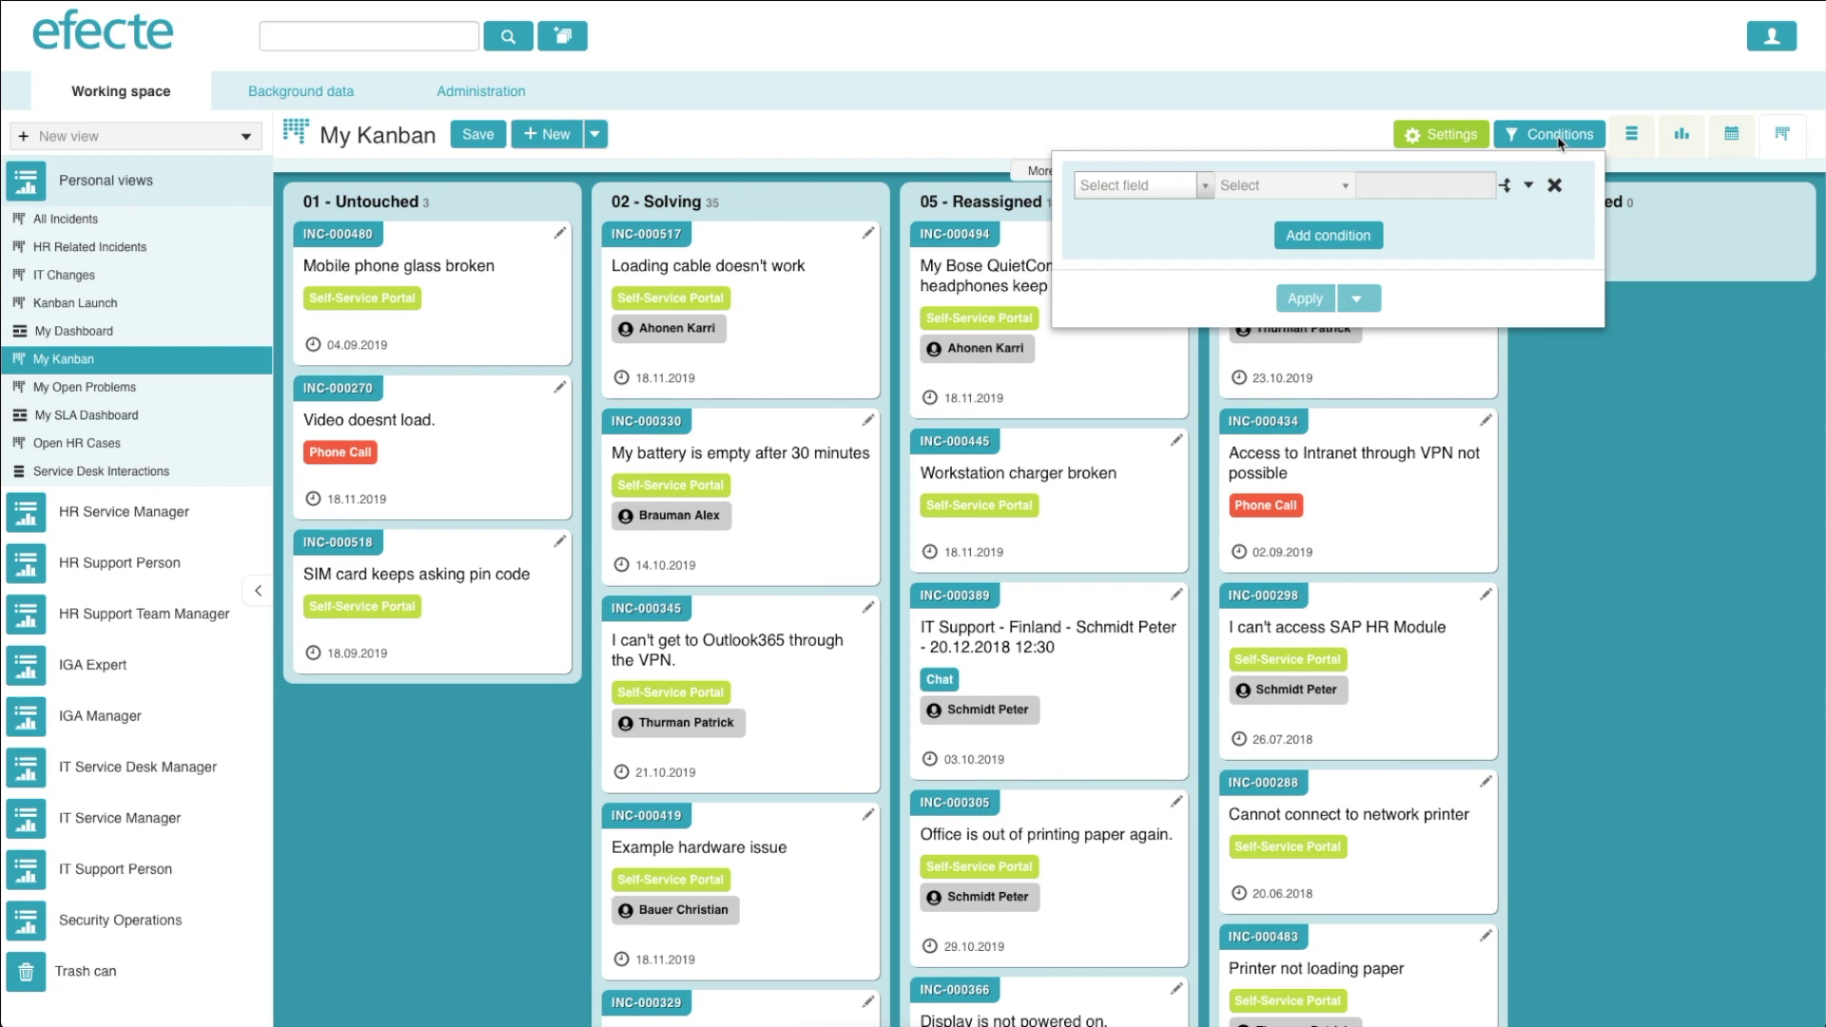
# - Filter the board to incidents where Contact type equals Phone call
pyautogui.click(1203, 187)
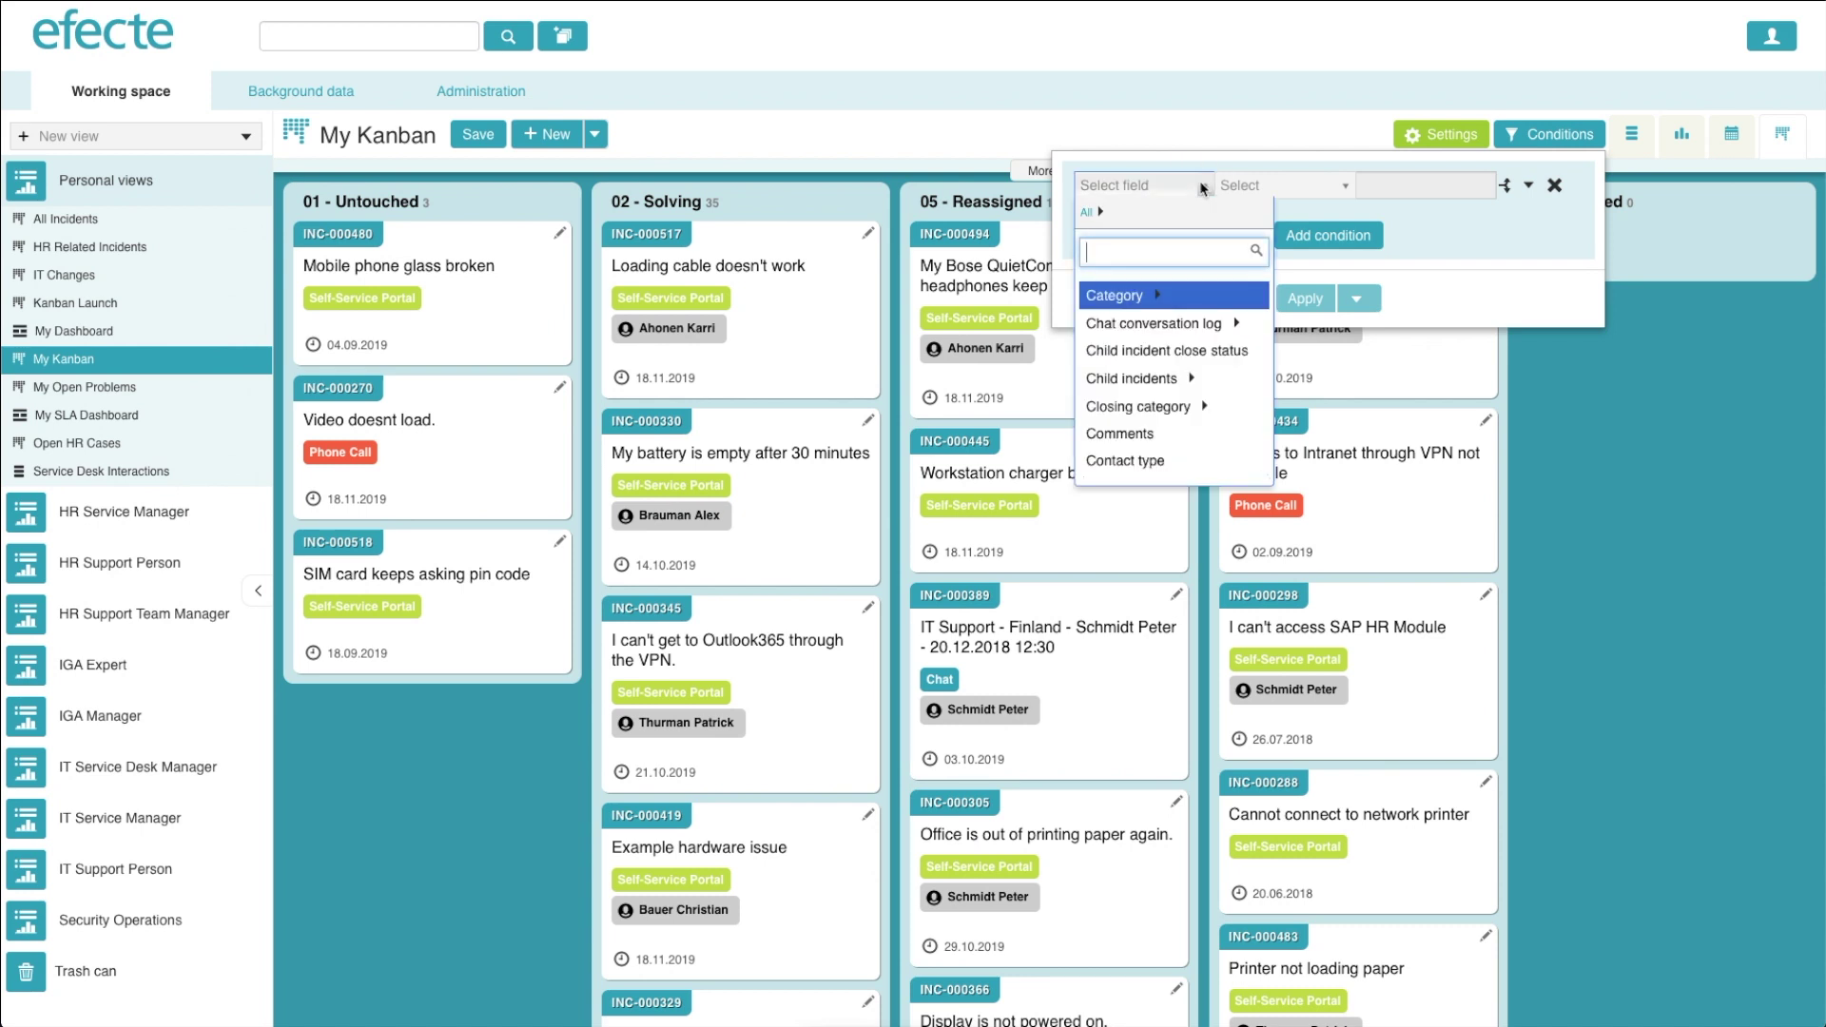
pyautogui.write('cont')
pyautogui.click(1204, 296)
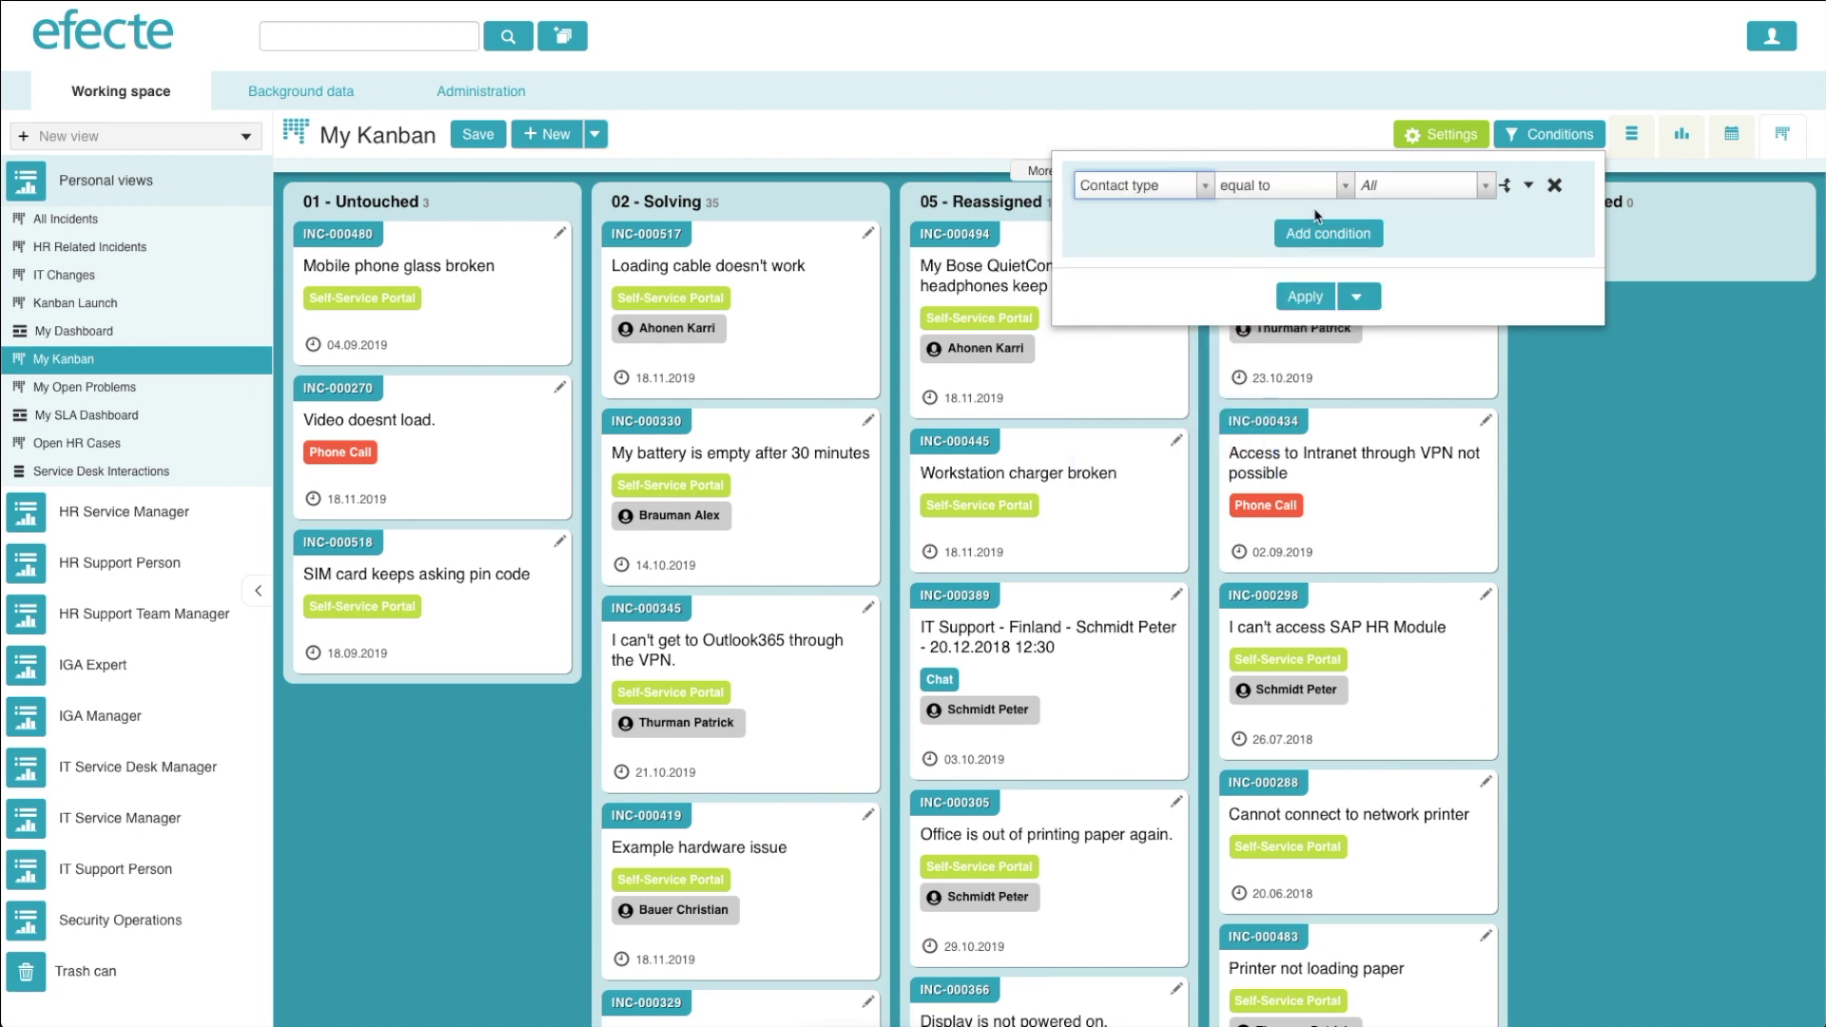
pyautogui.click(1412, 186)
pyautogui.click(1396, 306)
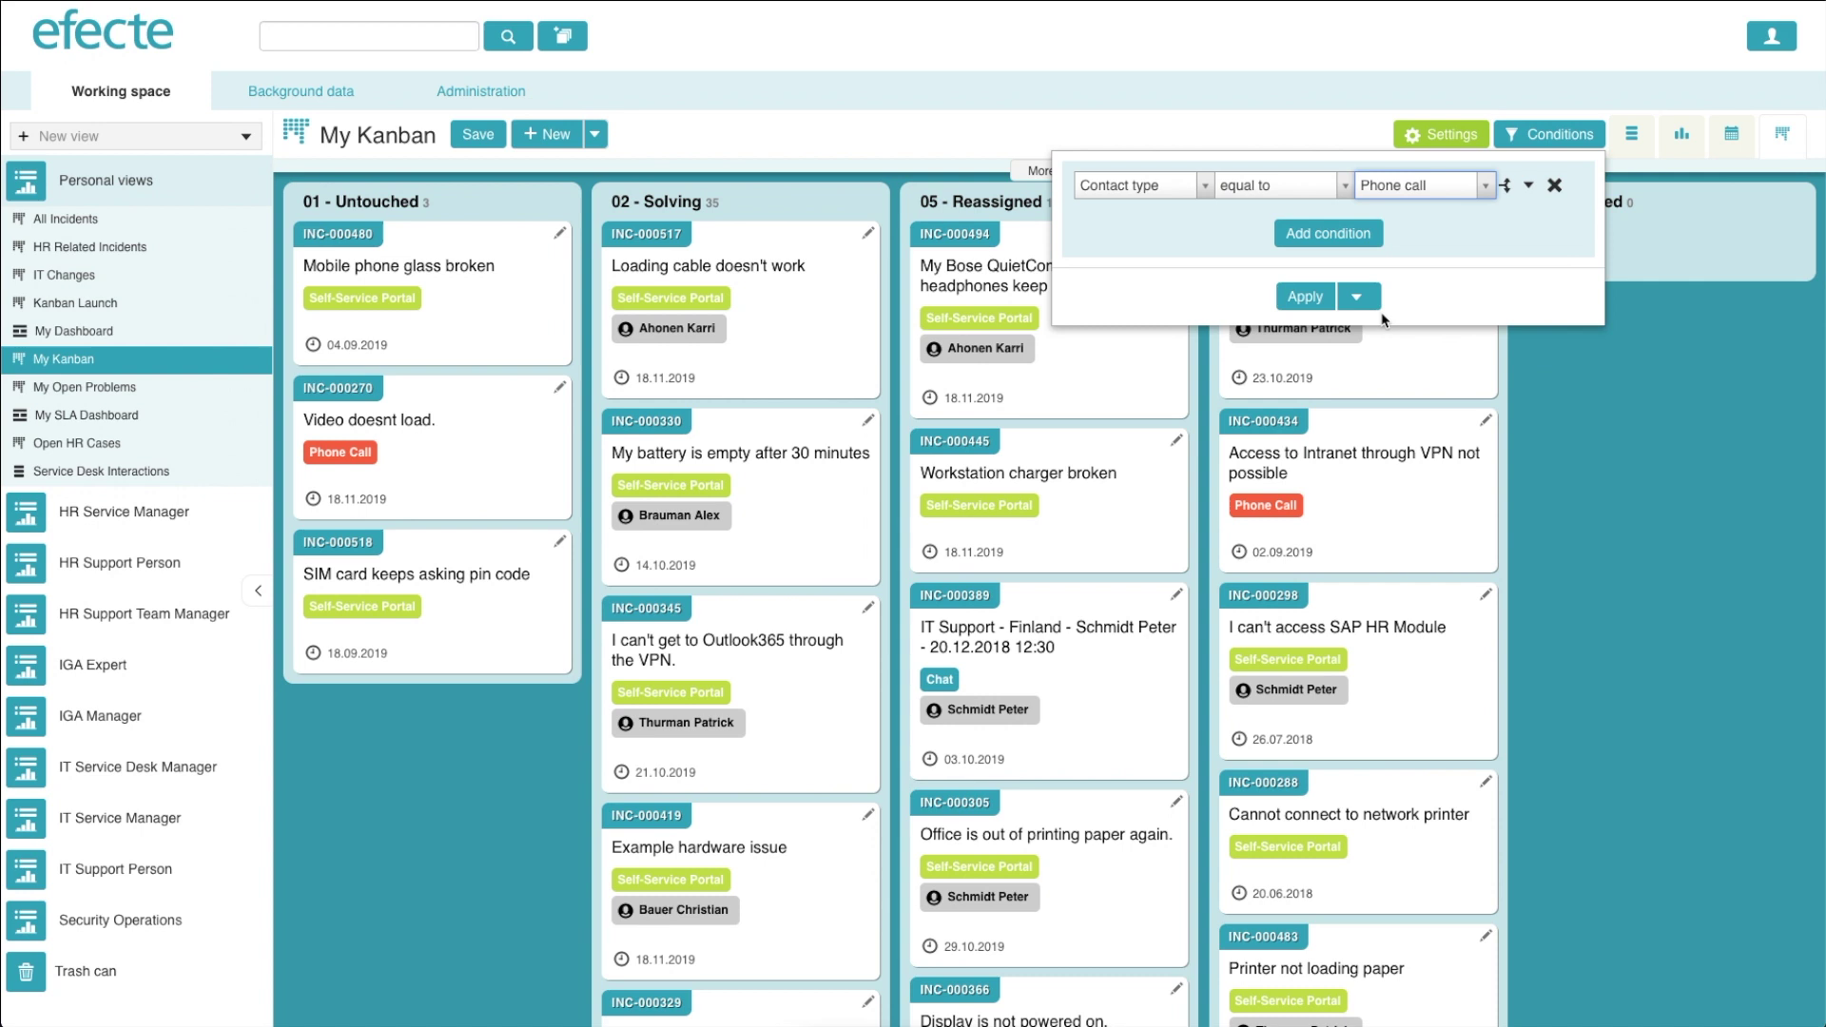
pyautogui.click(1307, 296)
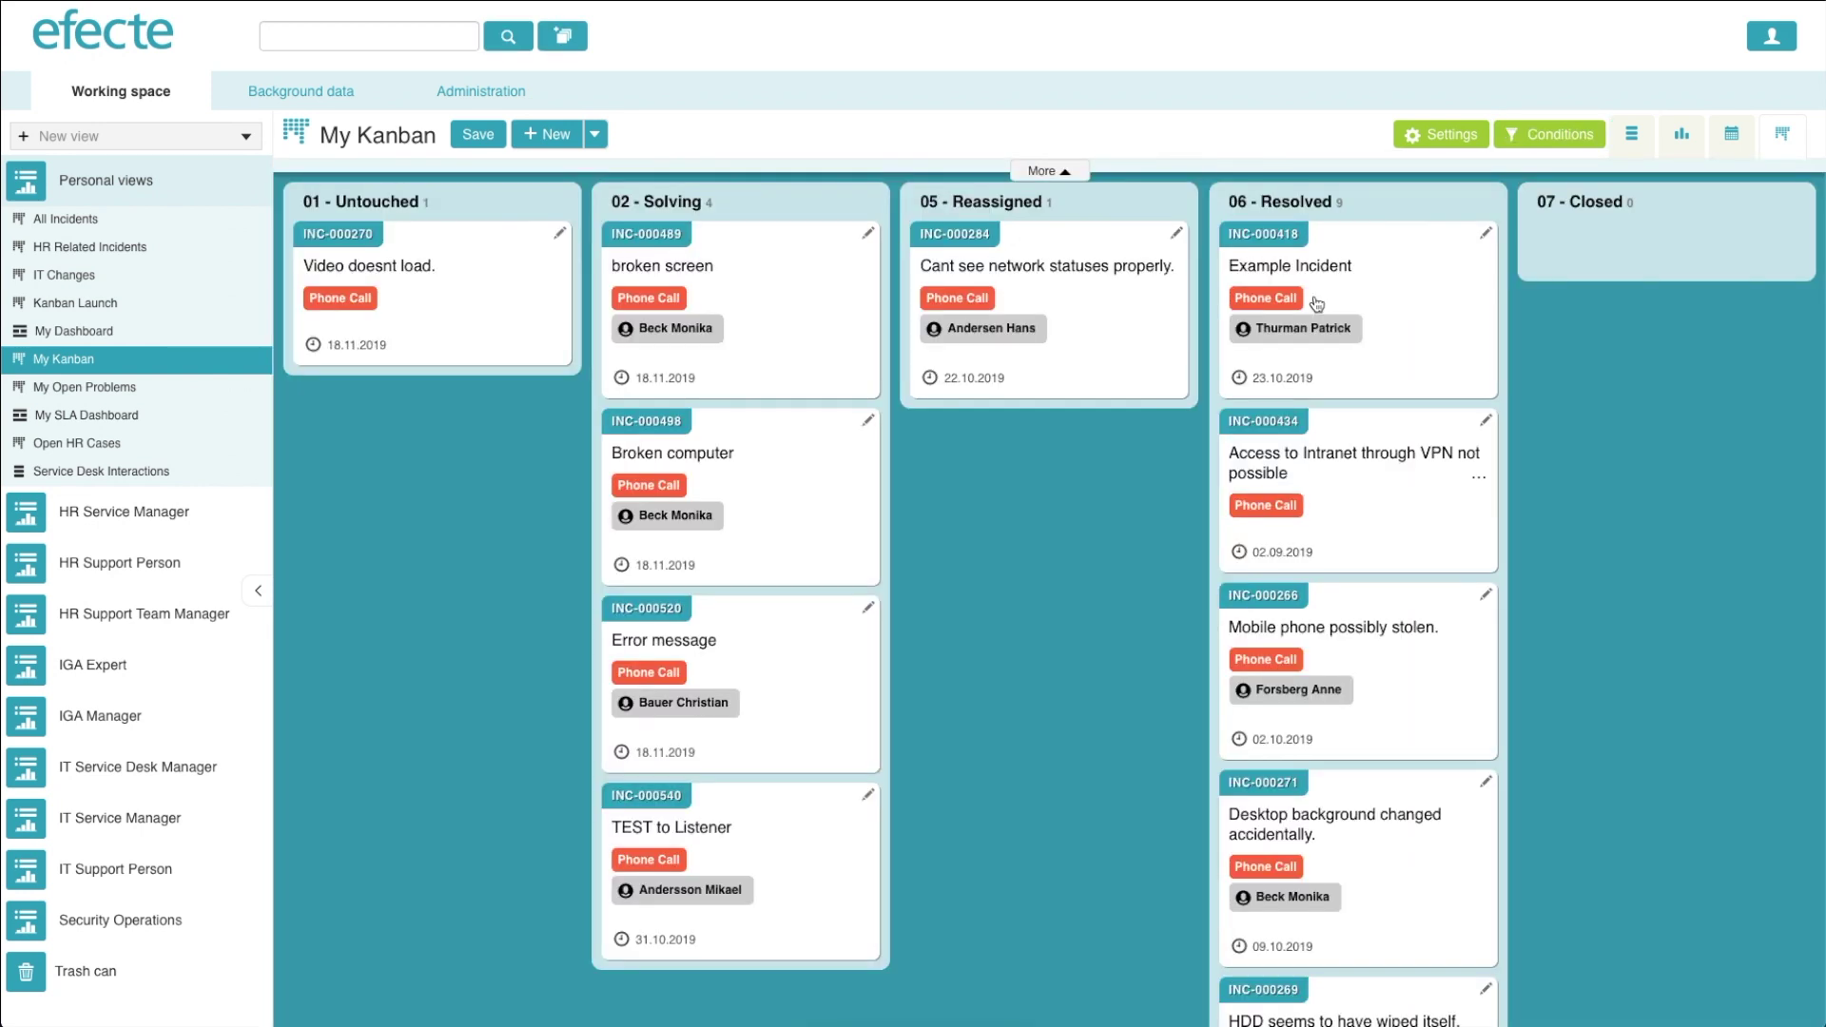
# - Delete the Contact type condition so all incidents show again
pyautogui.click(1581, 138)
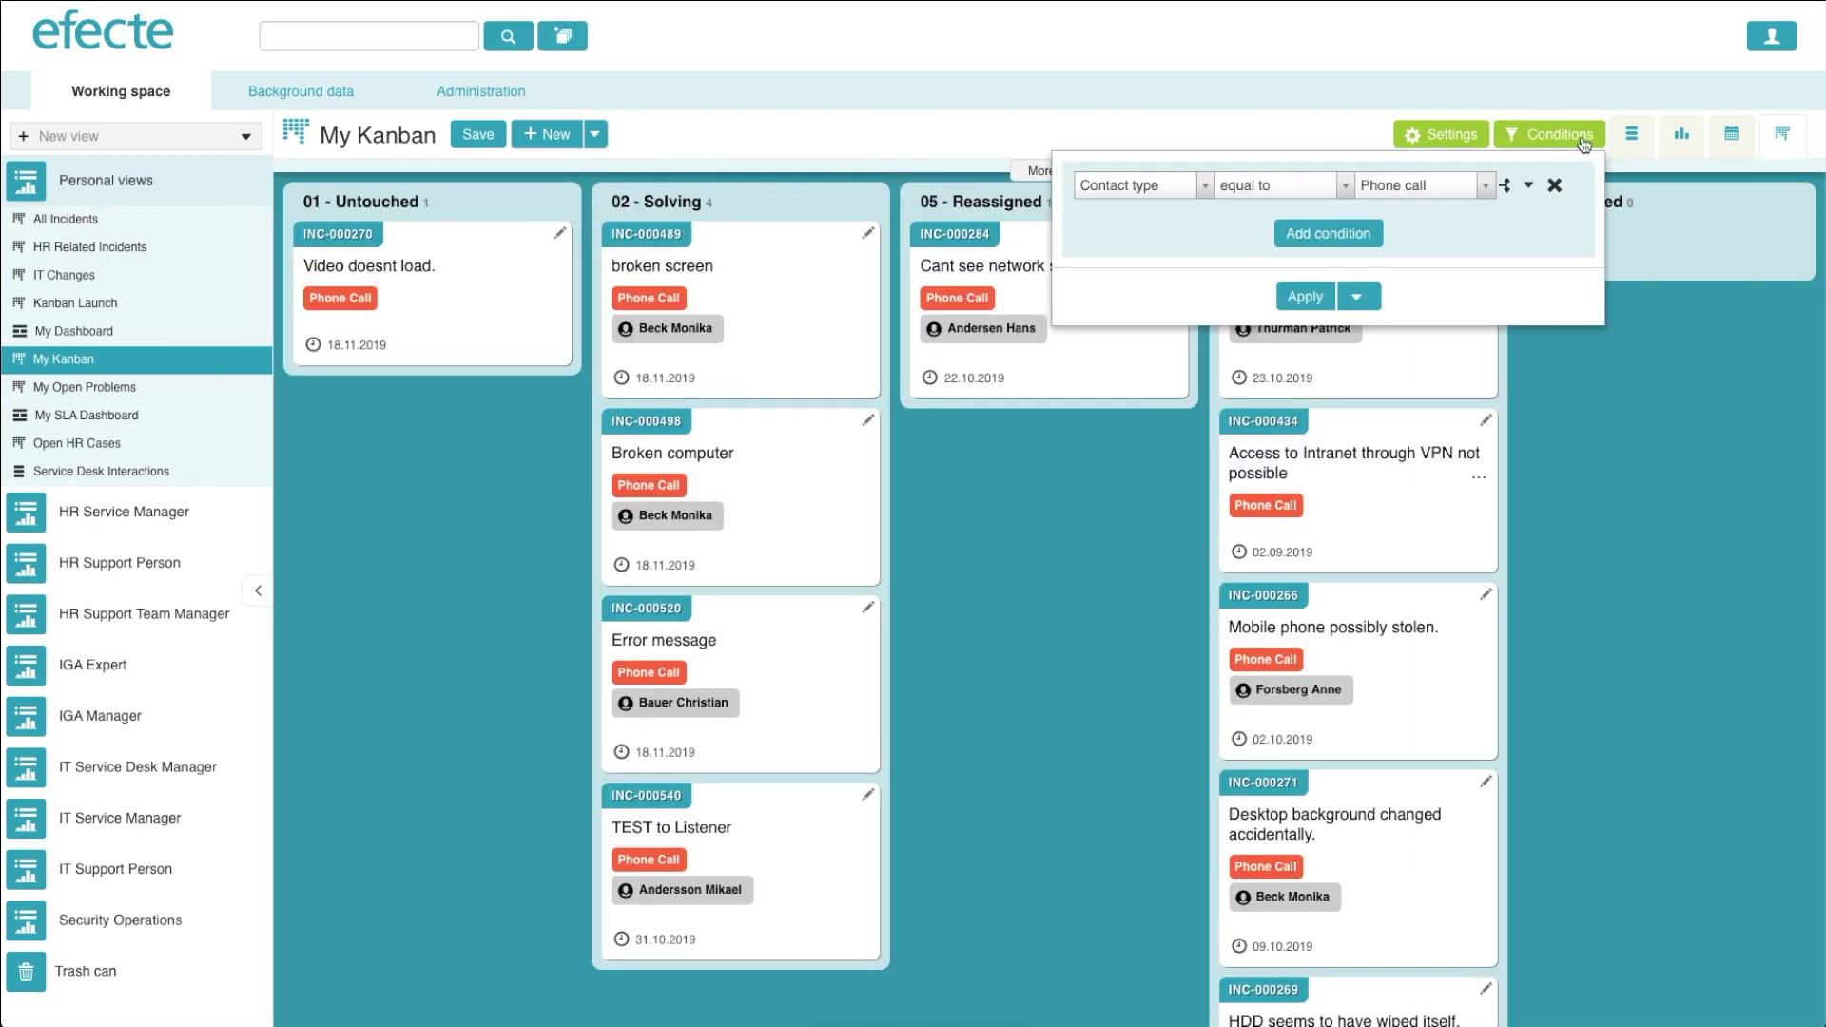
pyautogui.click(1554, 189)
pyautogui.click(1506, 247)
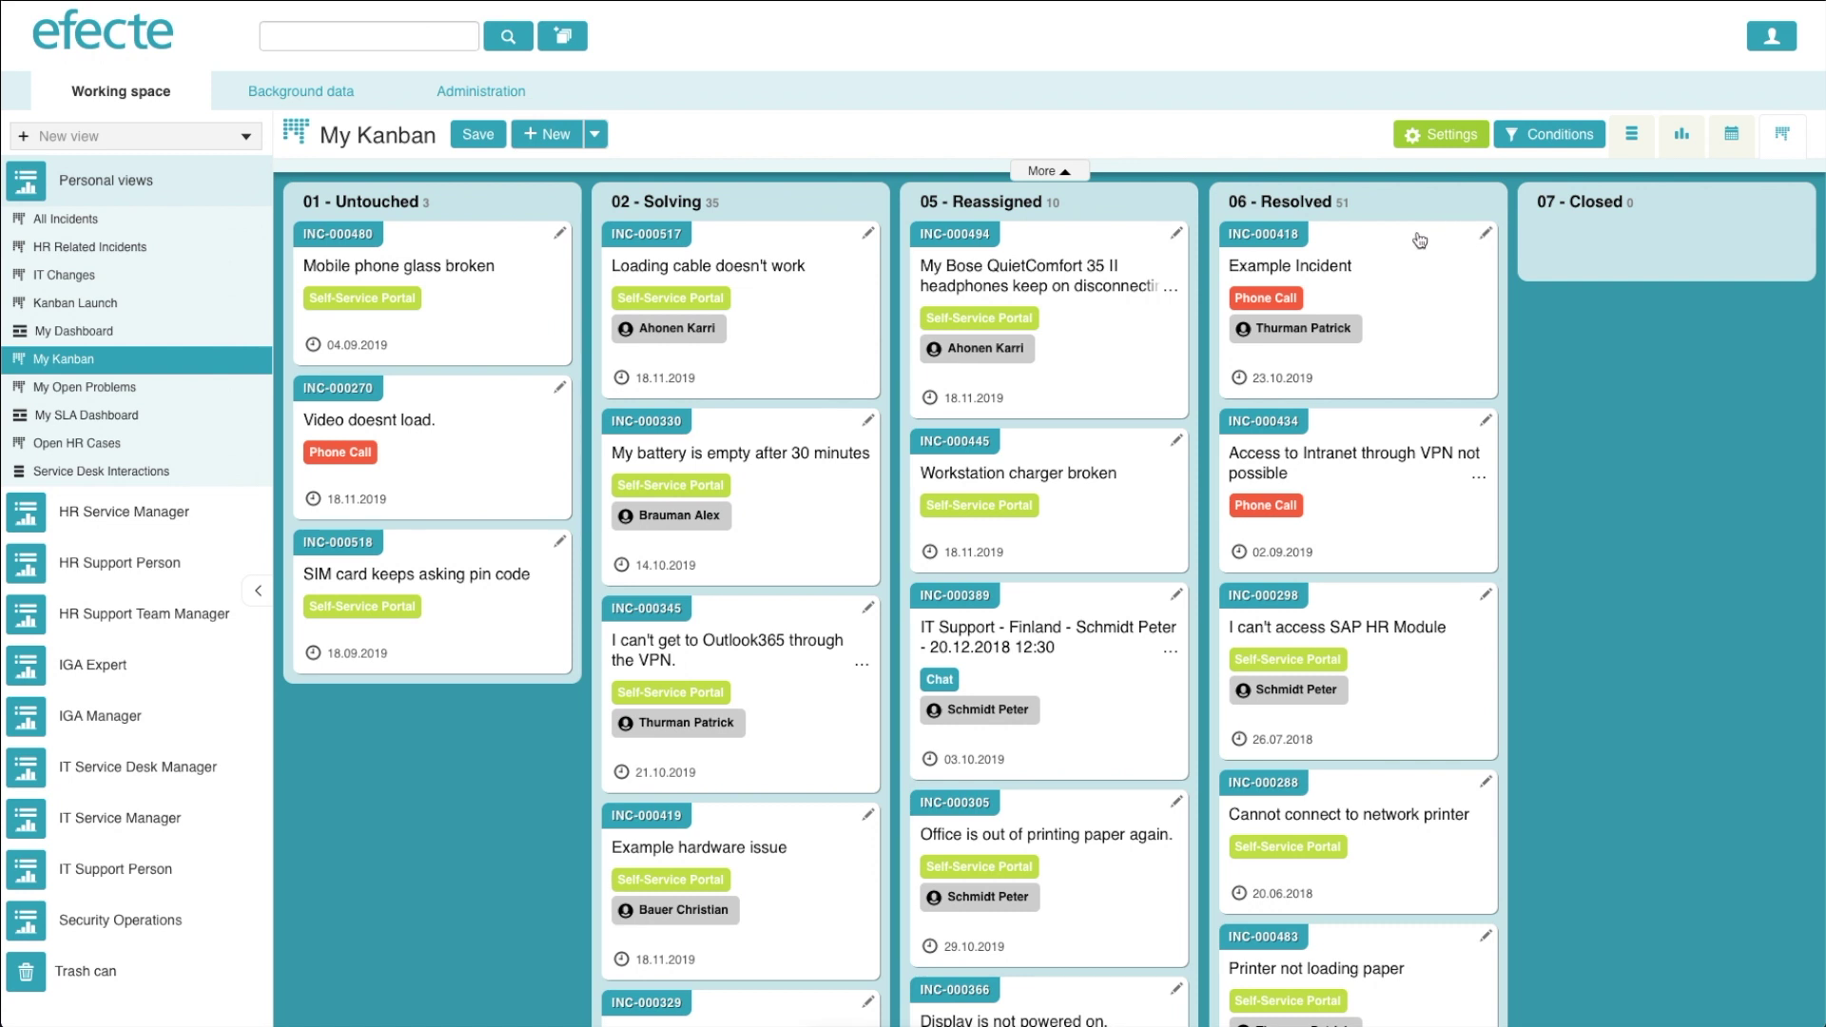
# - Limit 02 - Solving to 35 cards, then try dragging INC-000480 into it and get refused
pyautogui.click(710, 204)
pyautogui.click(732, 205)
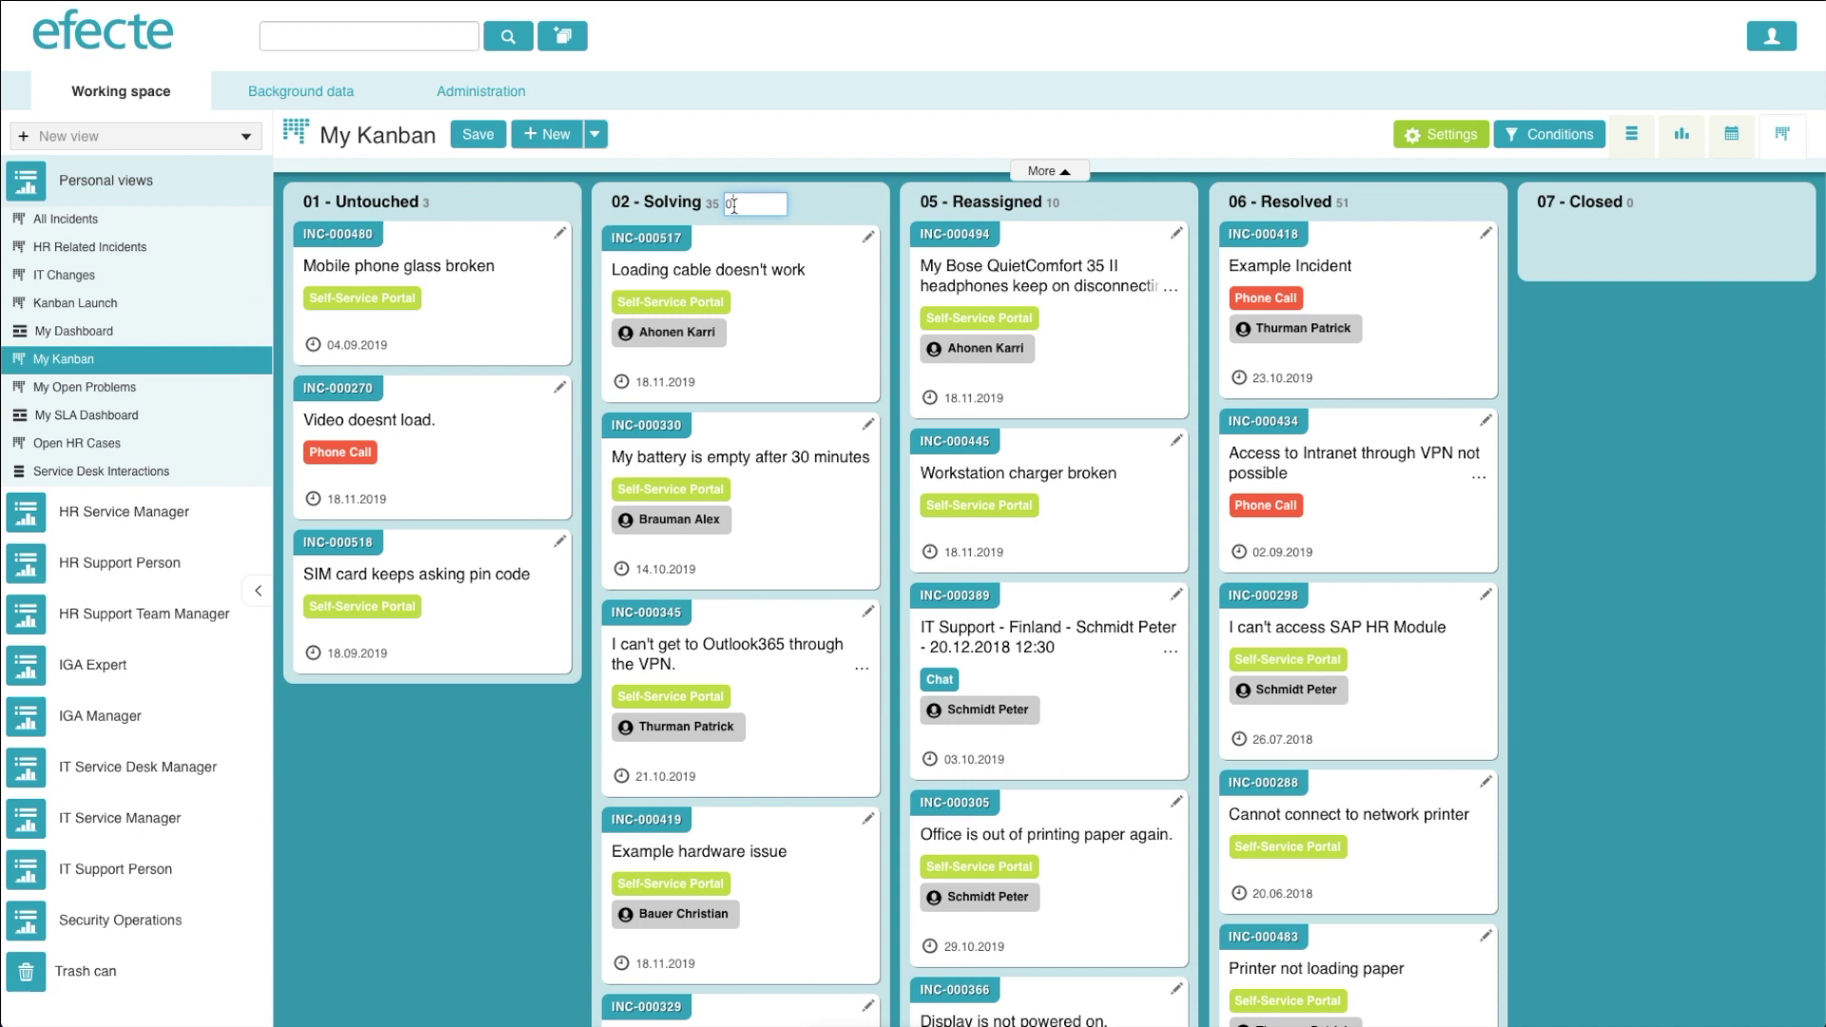
pyautogui.press('Return')
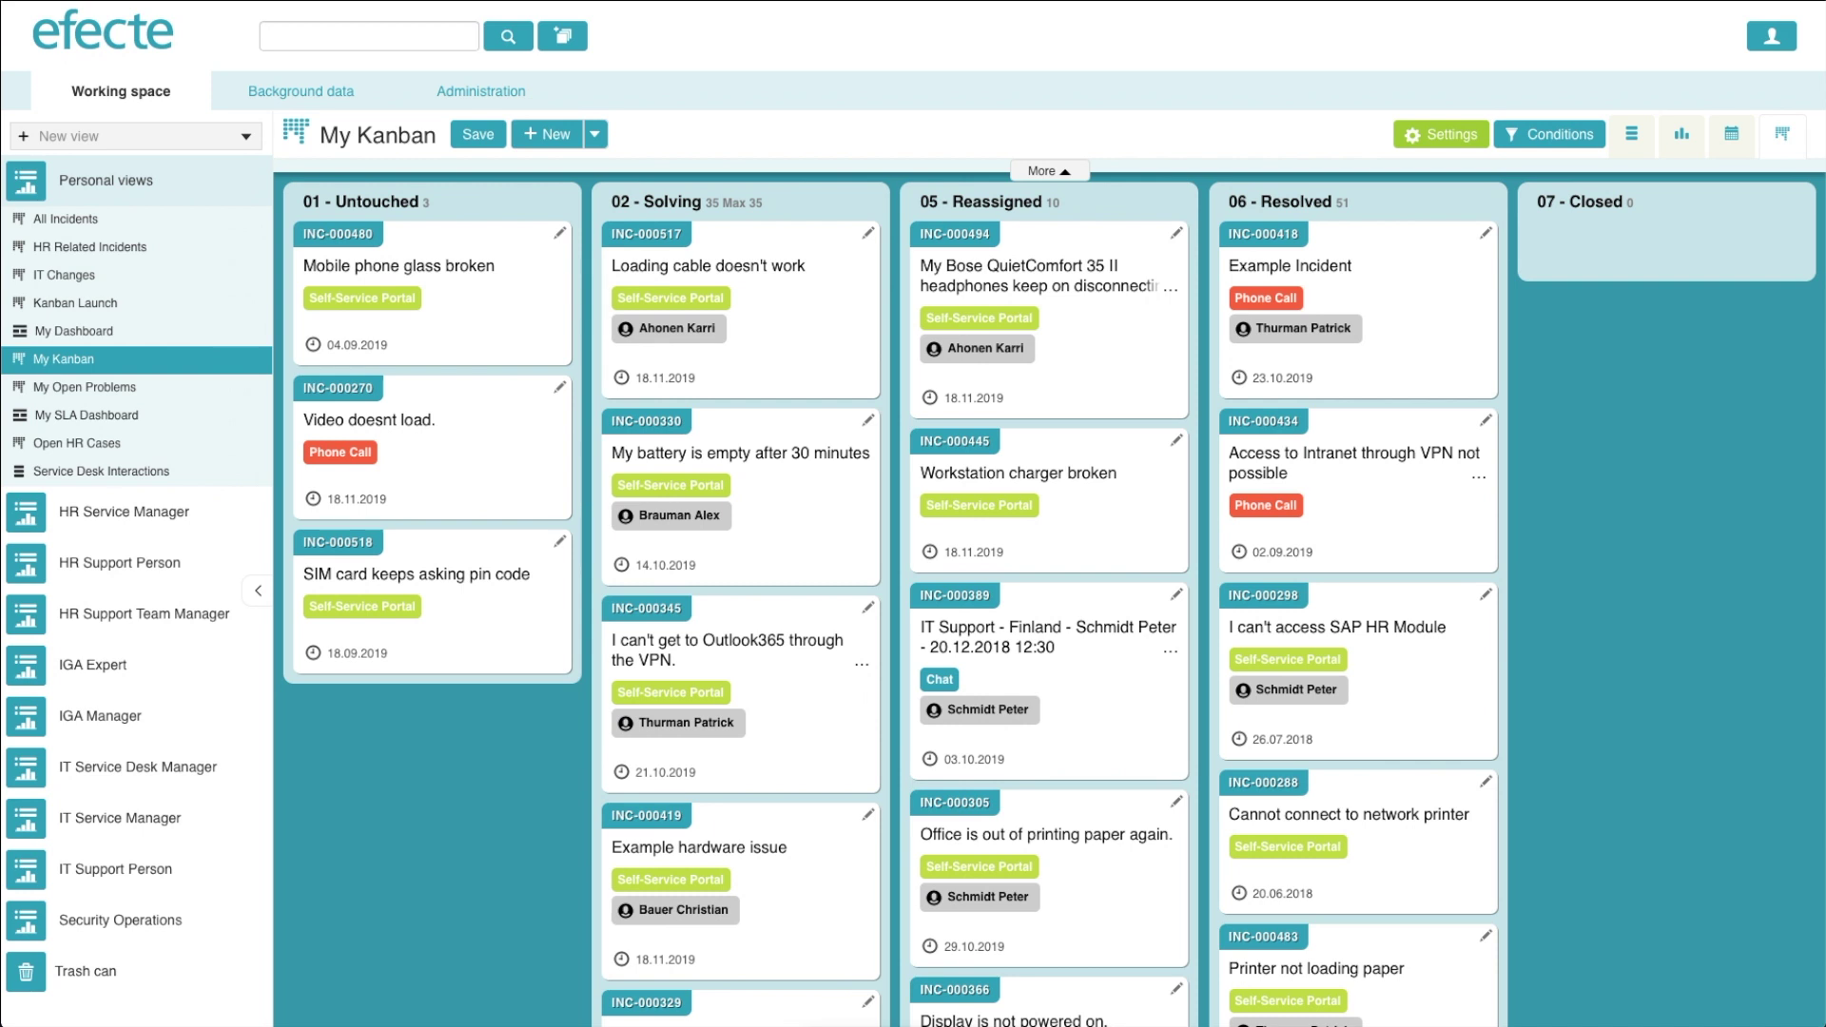
pyautogui.moveTo(485, 297); pyautogui.dragTo(691, 270)
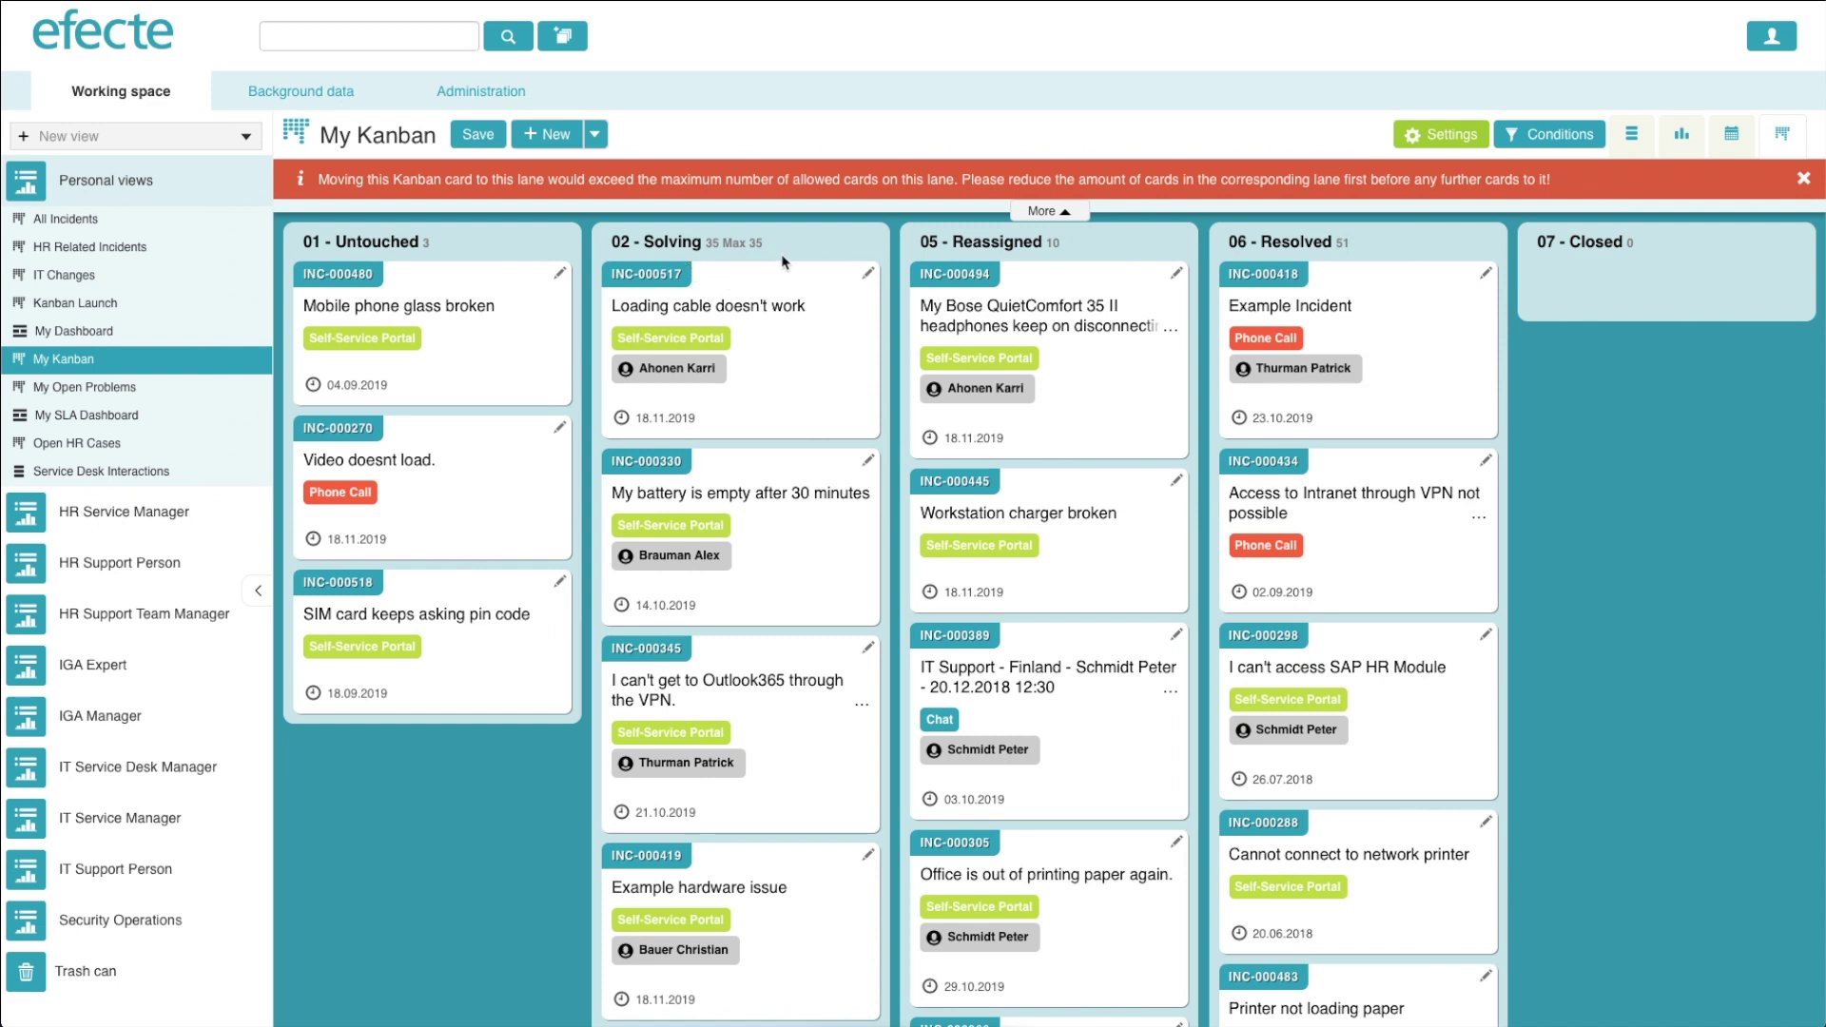
pyautogui.click(868, 275)
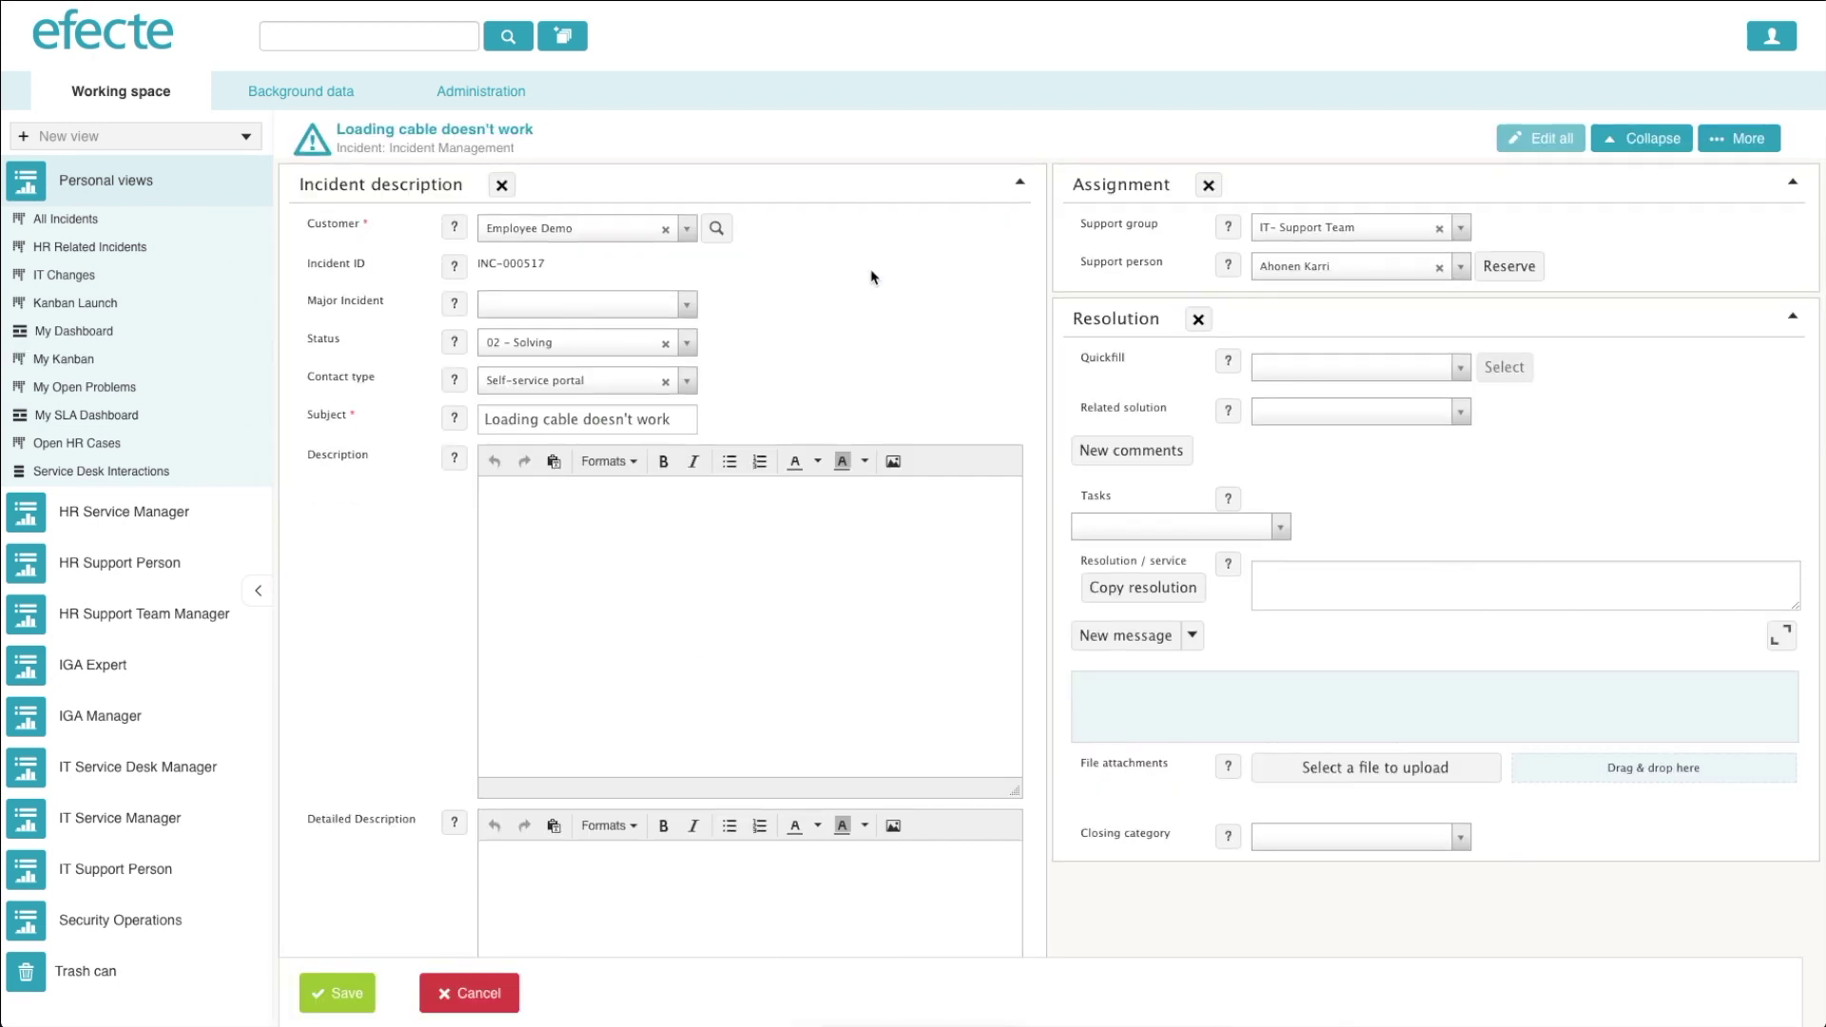
pyautogui.click(466, 990)
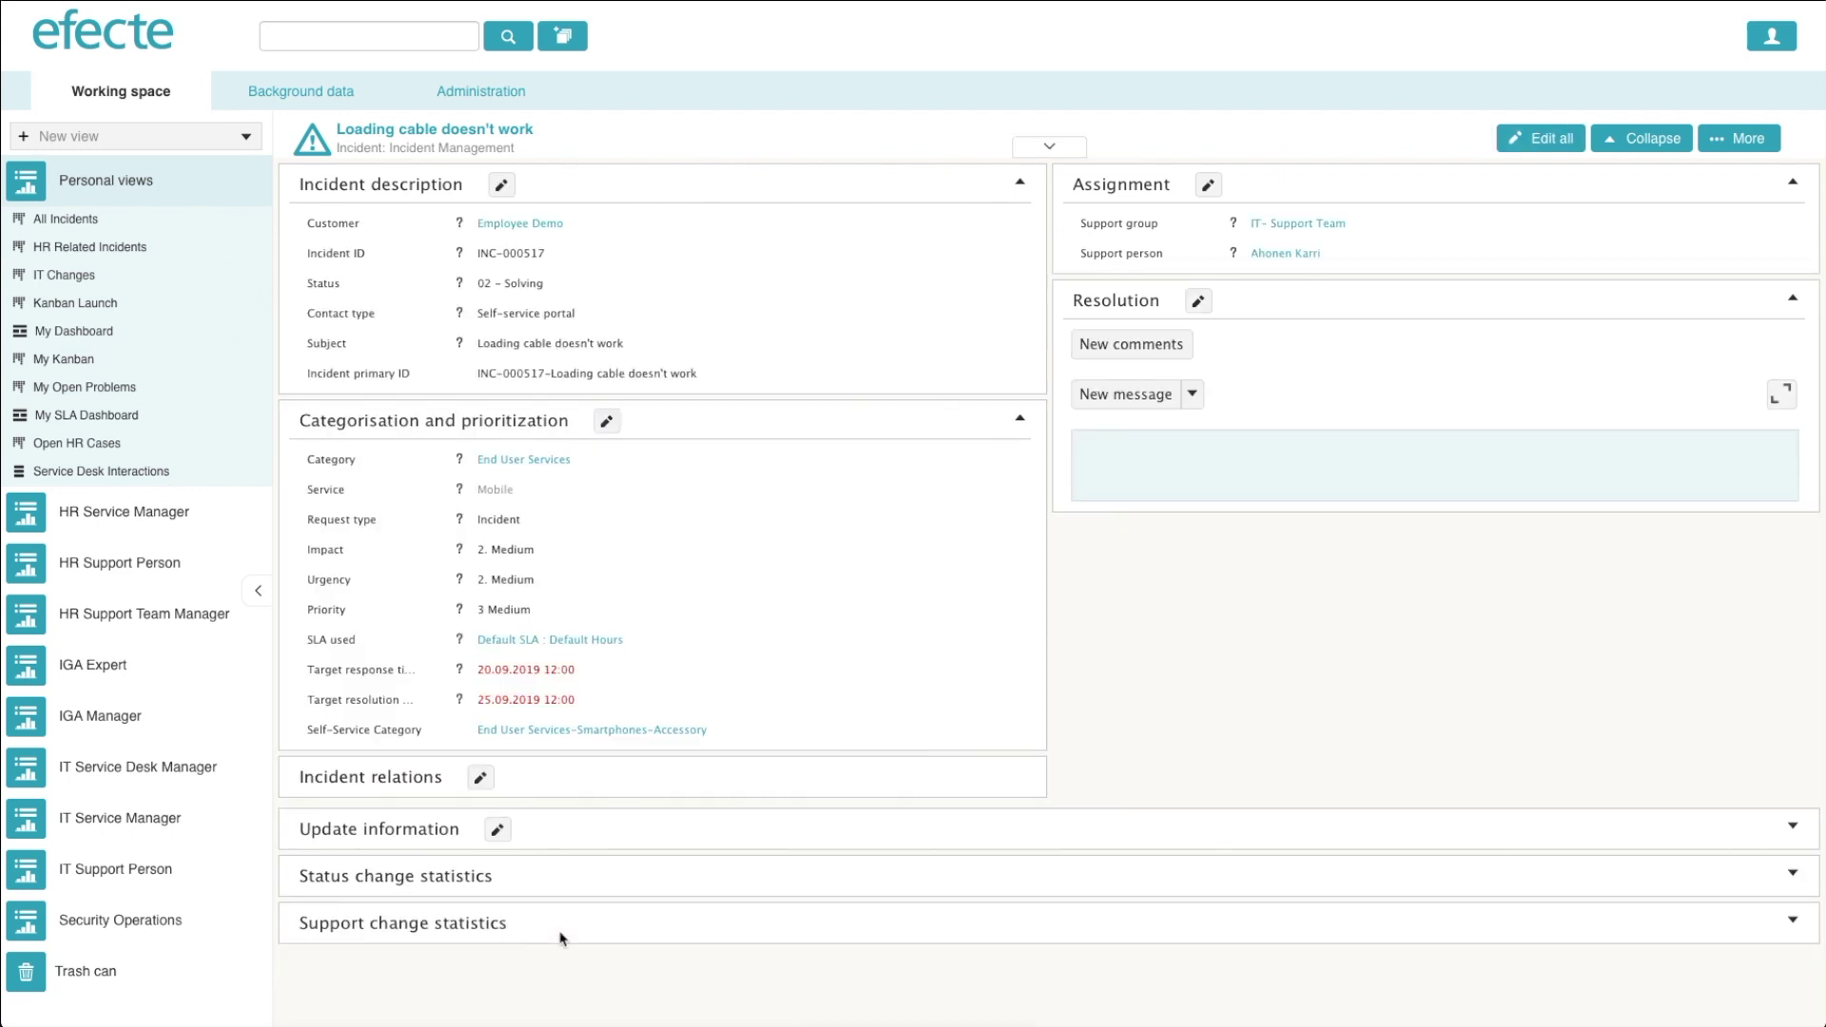
pyautogui.click(96, 359)
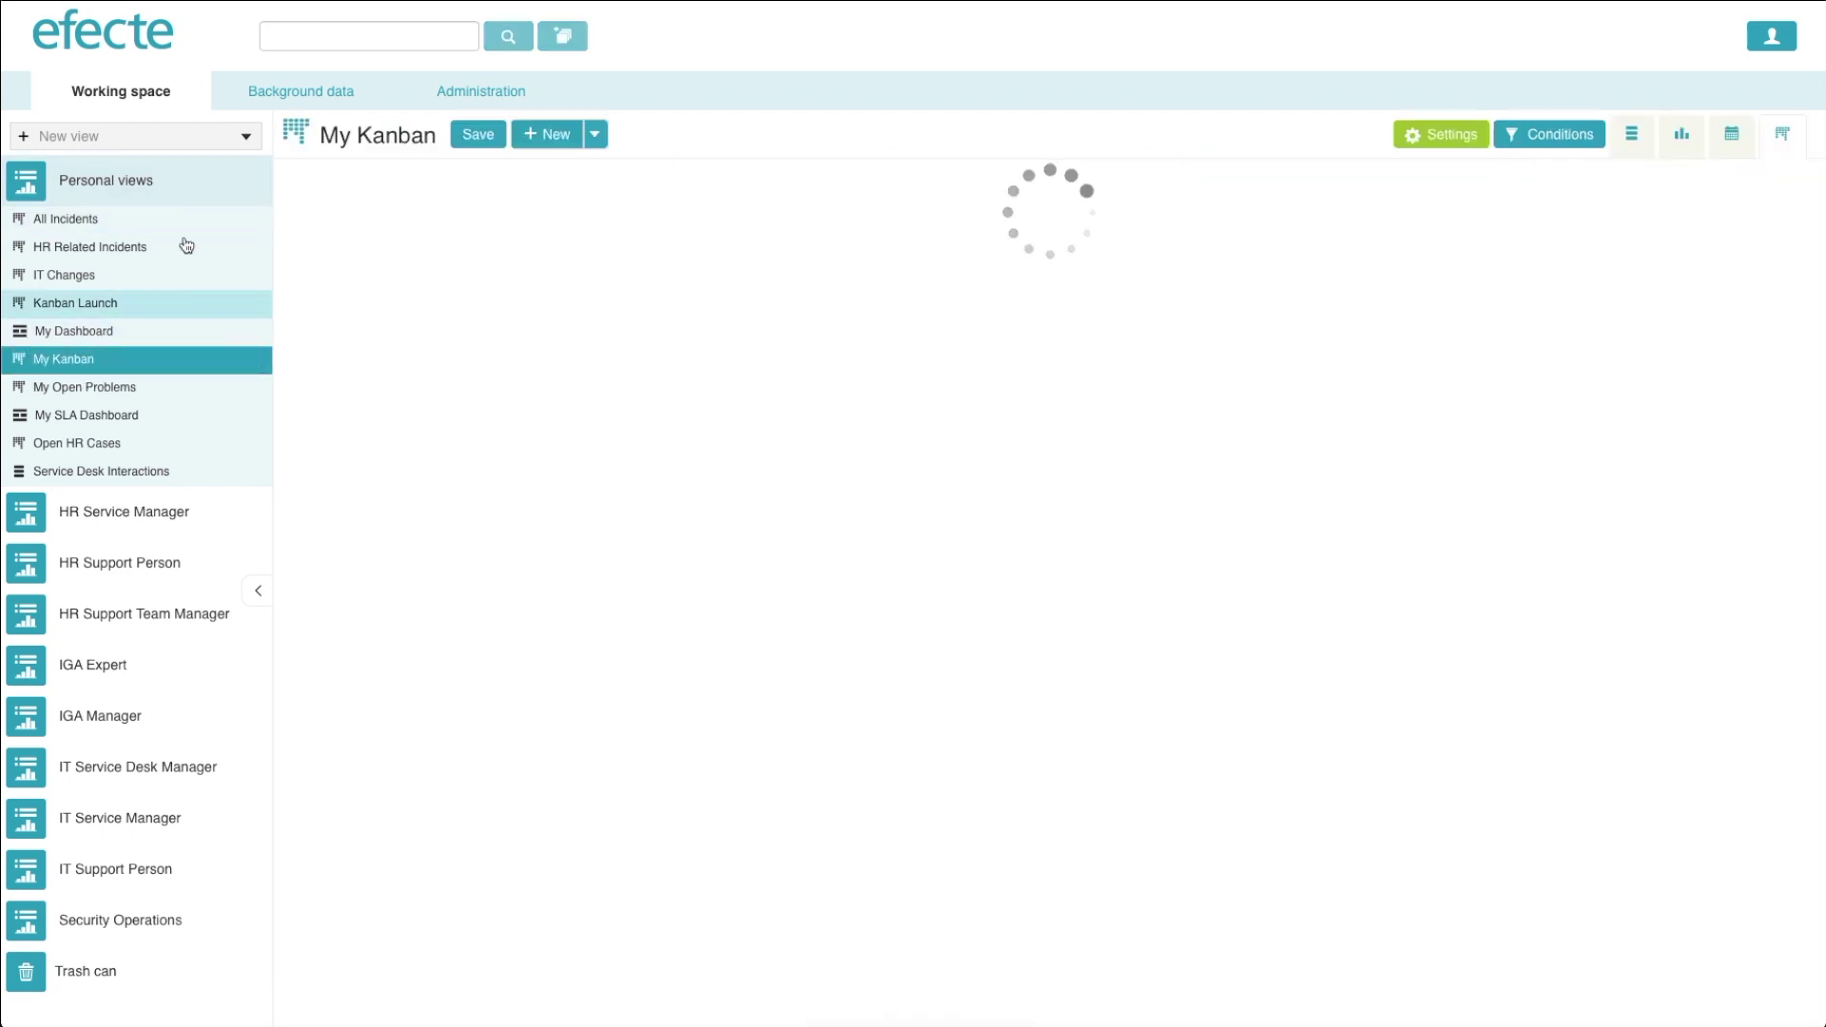
# - Move INC-000517 to 05 - Reassigned, INC-000302 to 07 - Closed, and INC-000480 to 06 - Resolved
pyautogui.moveTo(837, 329); pyautogui.dragTo(1061, 302)
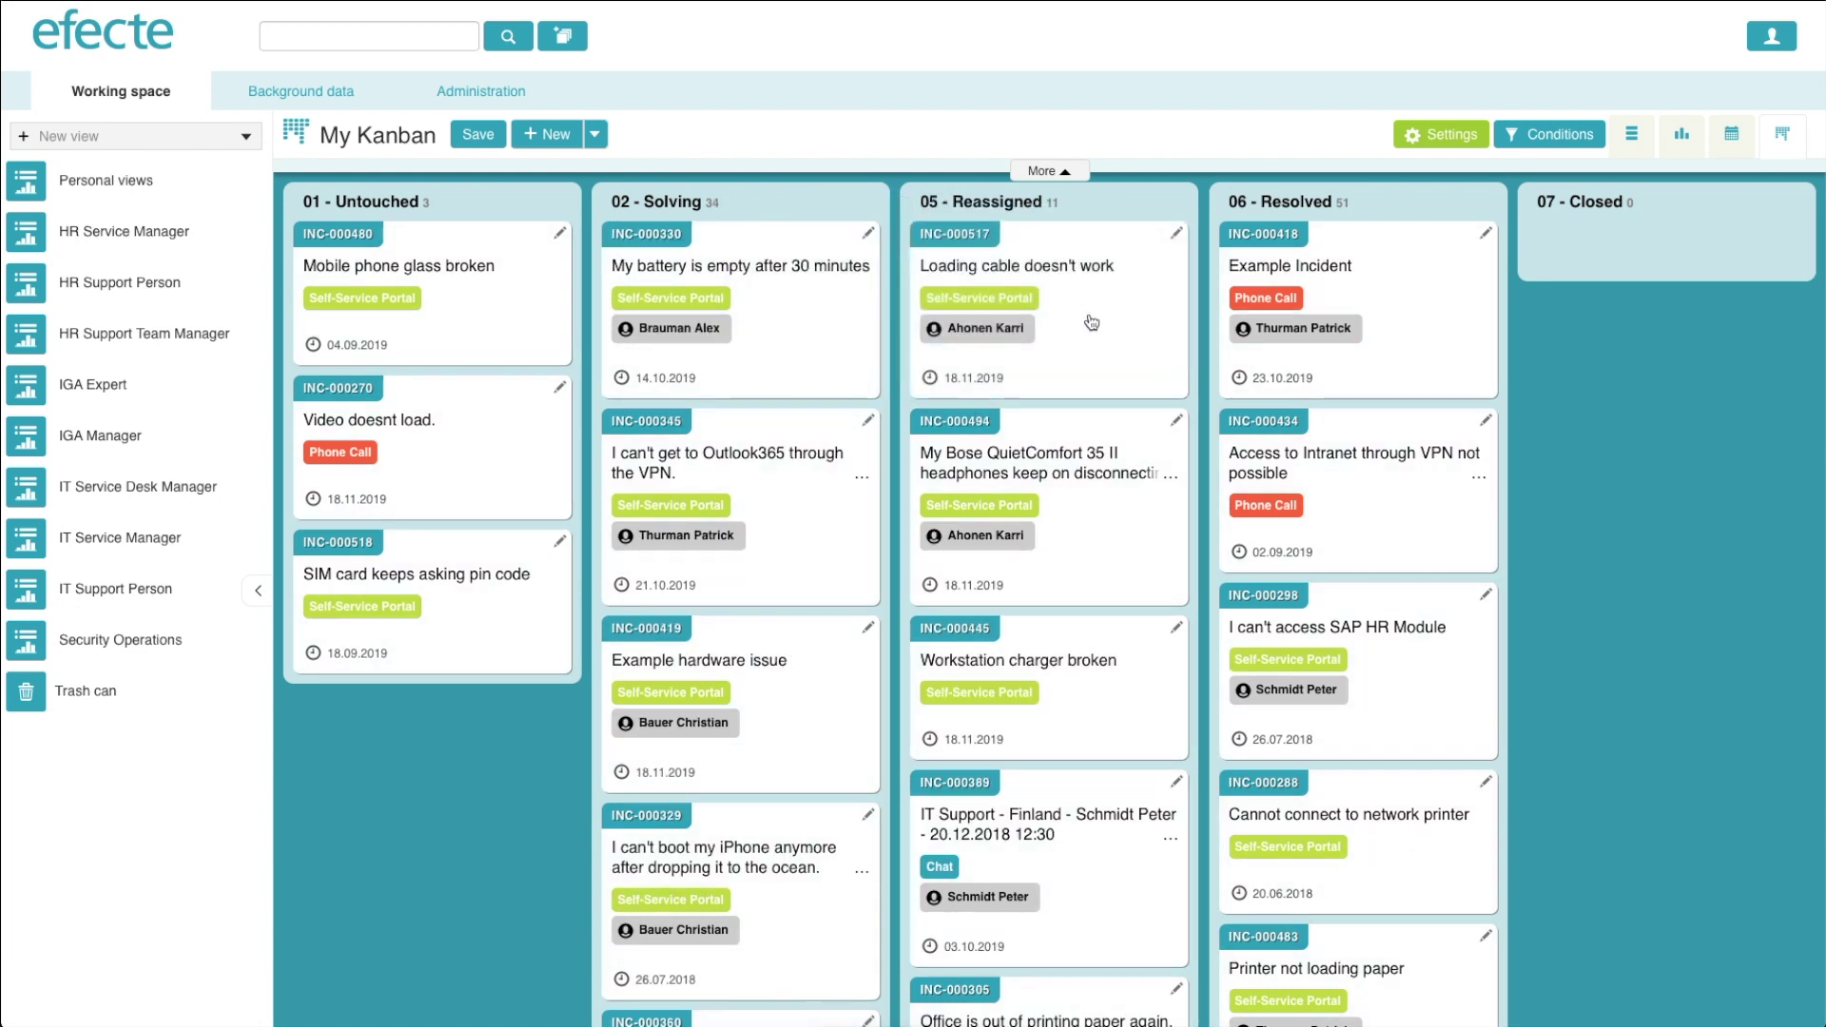
pyautogui.scroll(-10, 1094, 324)
pyautogui.scroll(-5, 1093, 323)
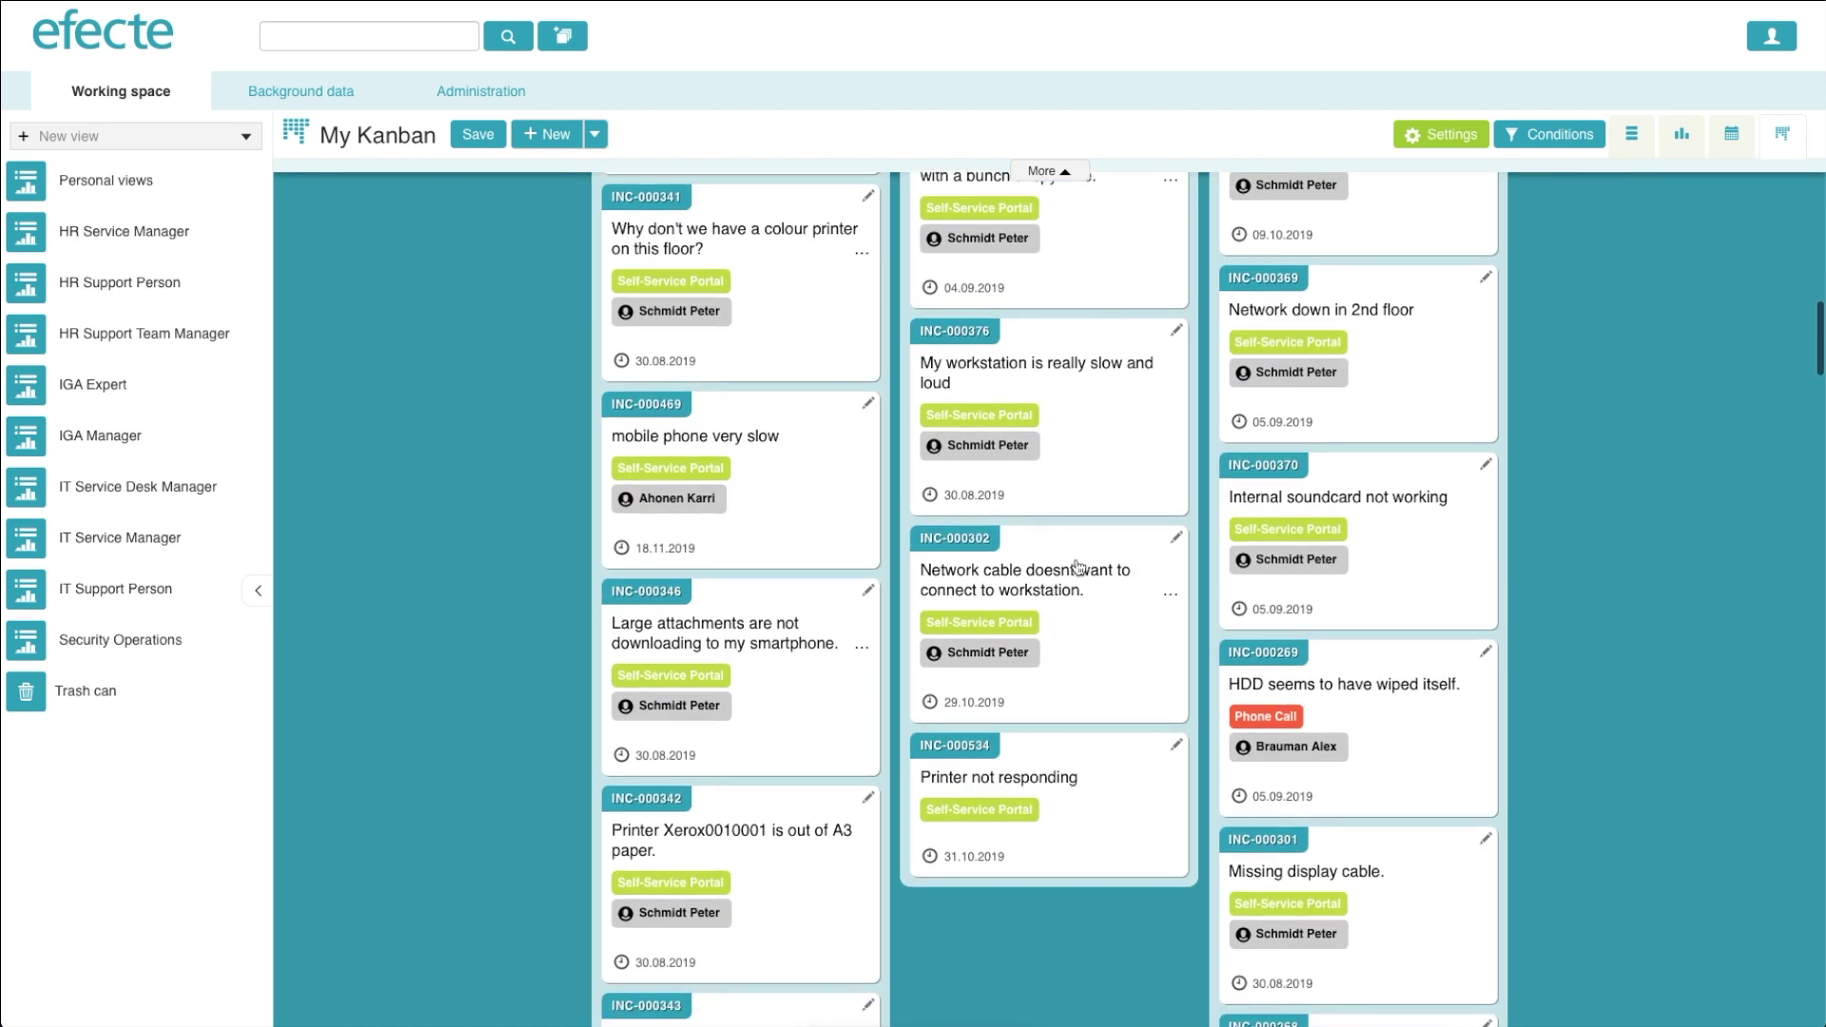
pyautogui.moveTo(1078, 569); pyautogui.dragTo(1063, 304)
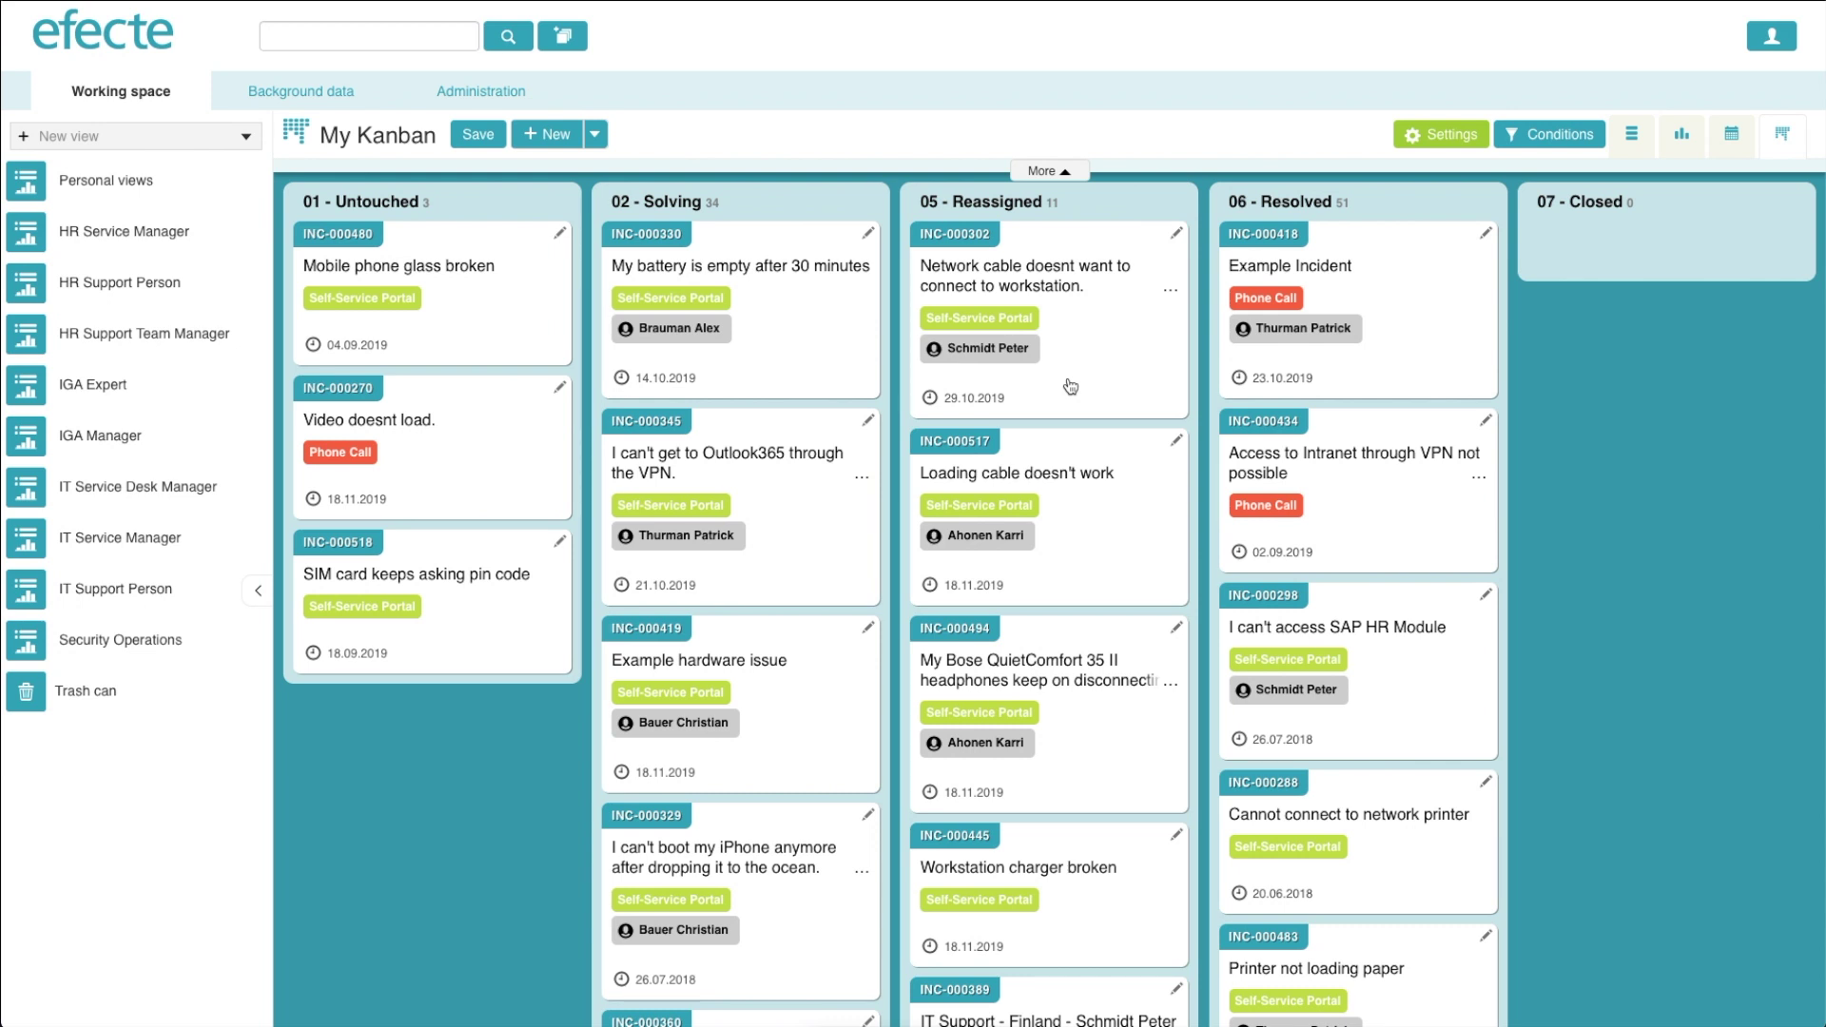
pyautogui.moveTo(1070, 386); pyautogui.dragTo(1689, 280)
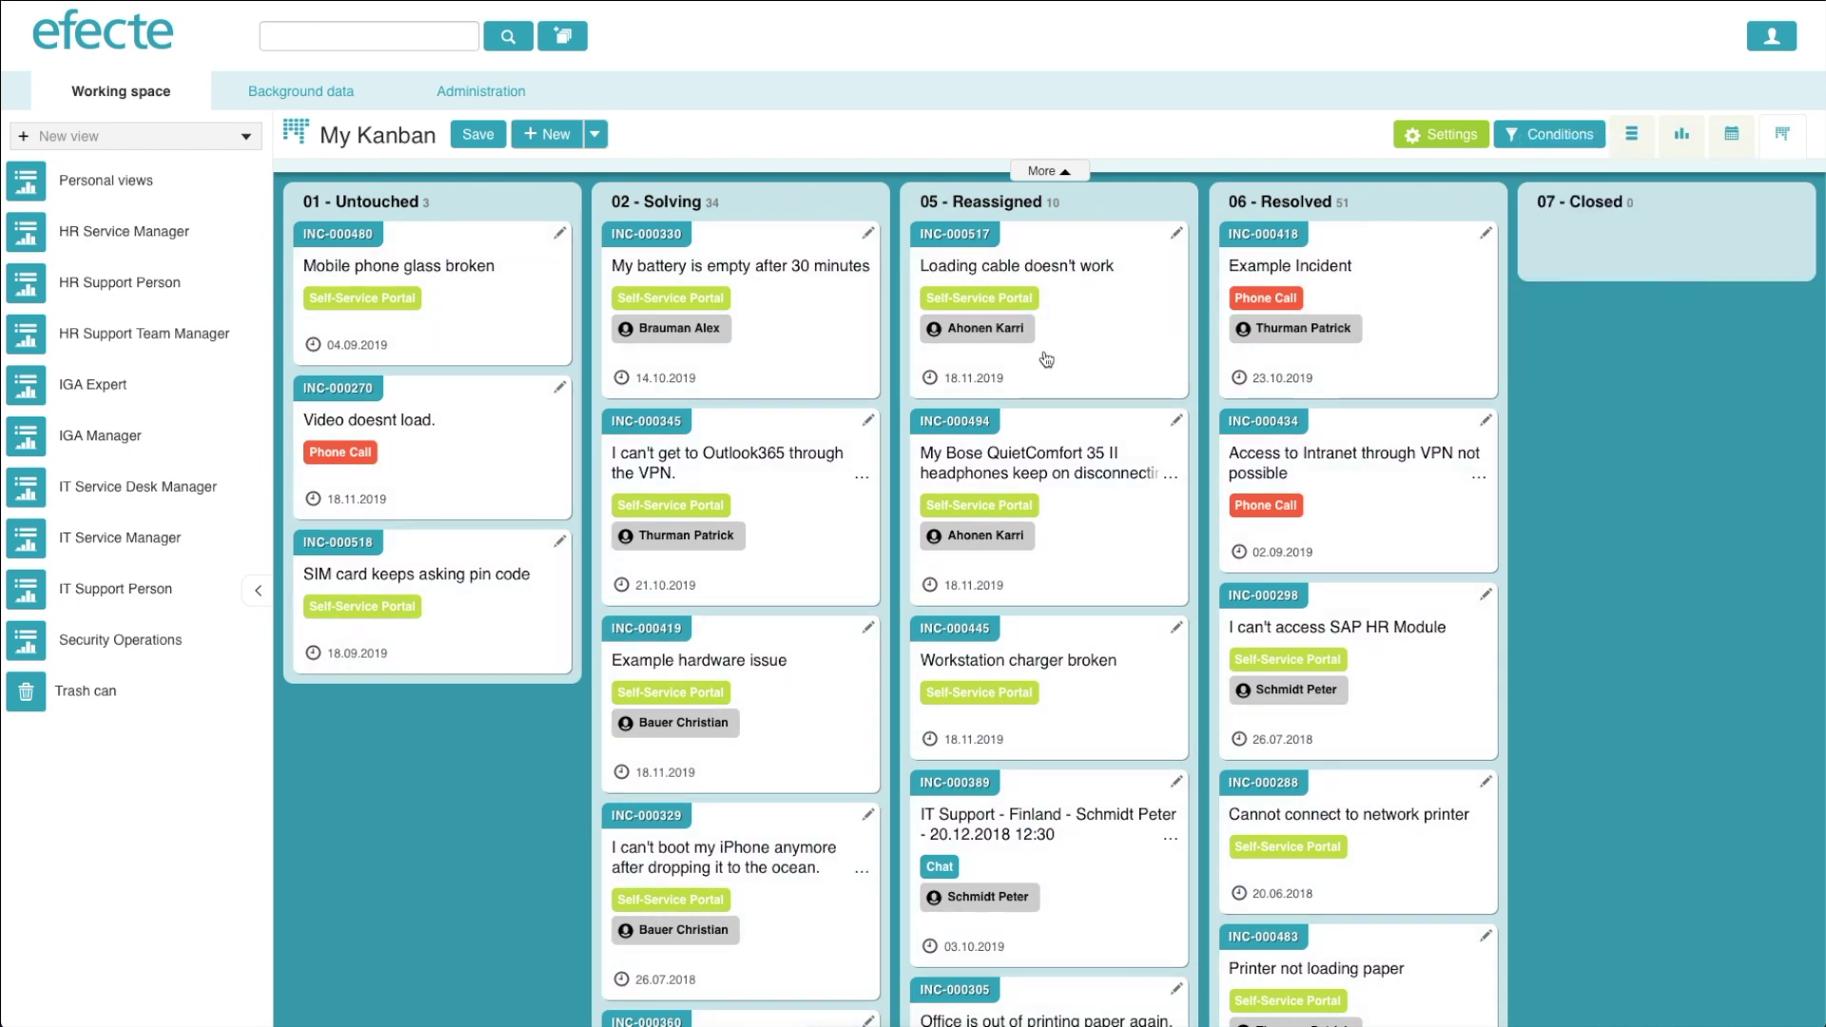
pyautogui.moveTo(439, 332); pyautogui.dragTo(1364, 348)
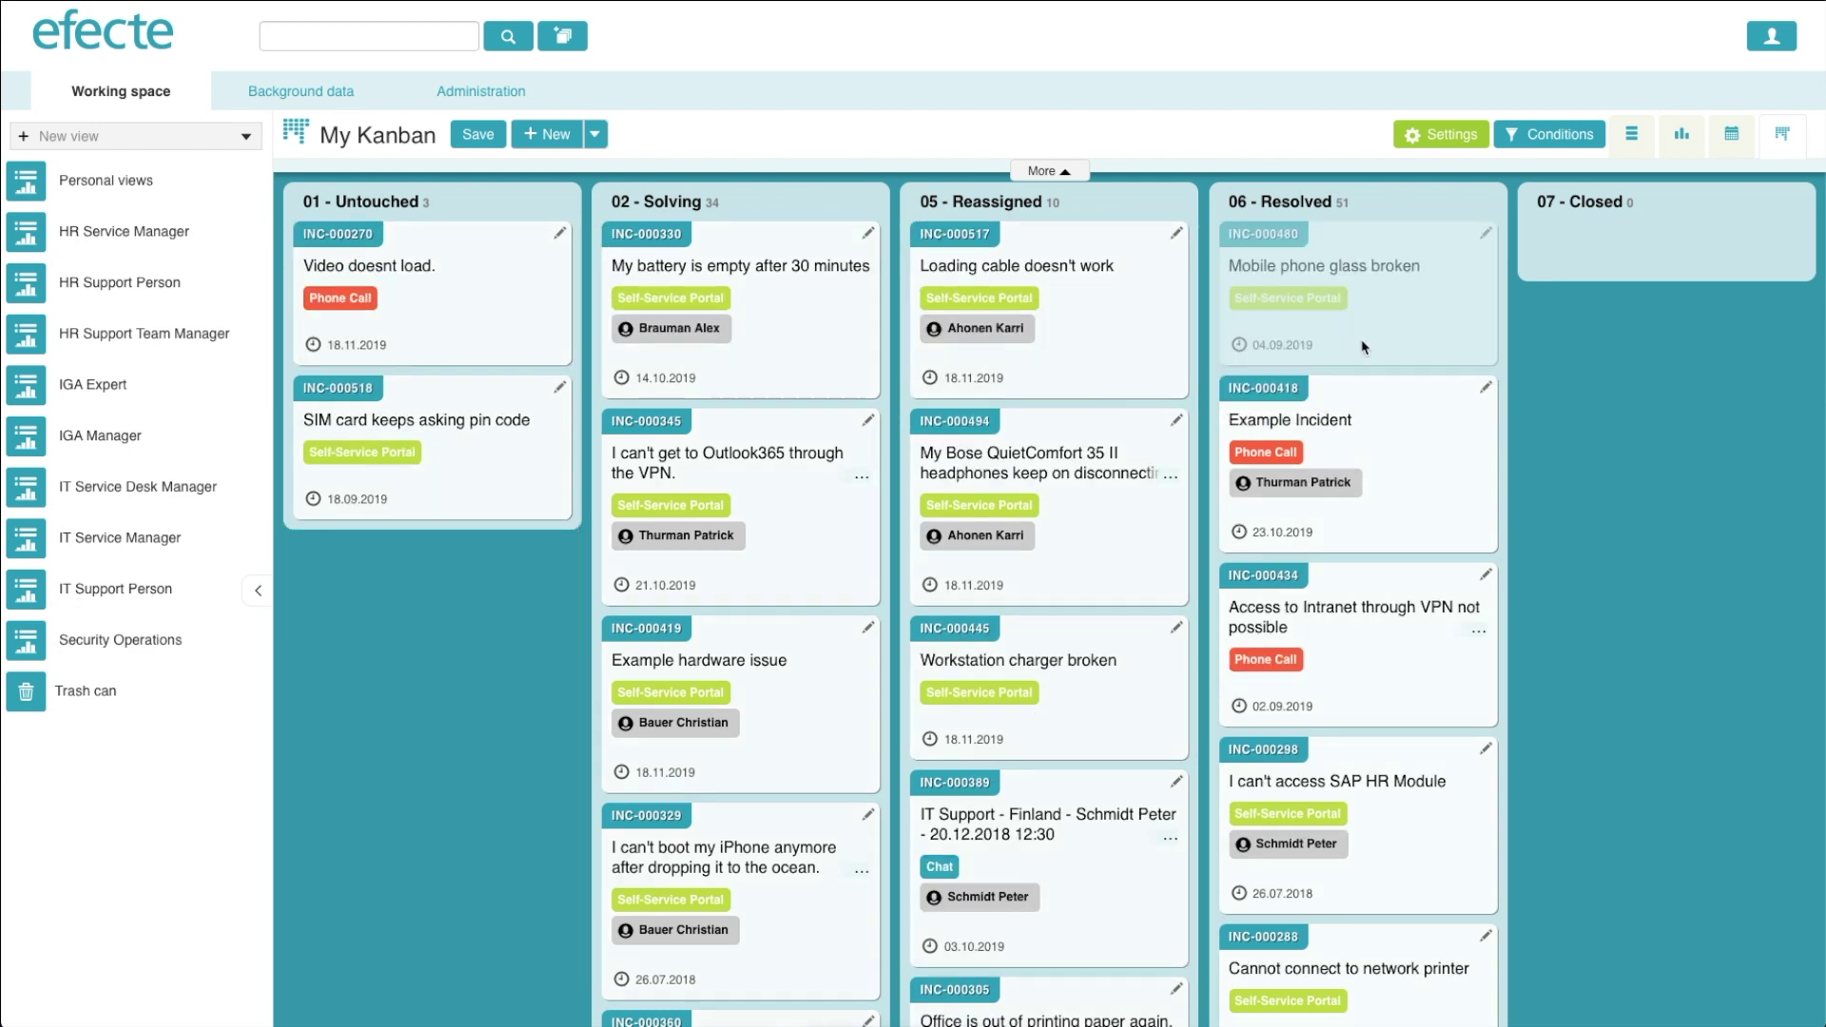